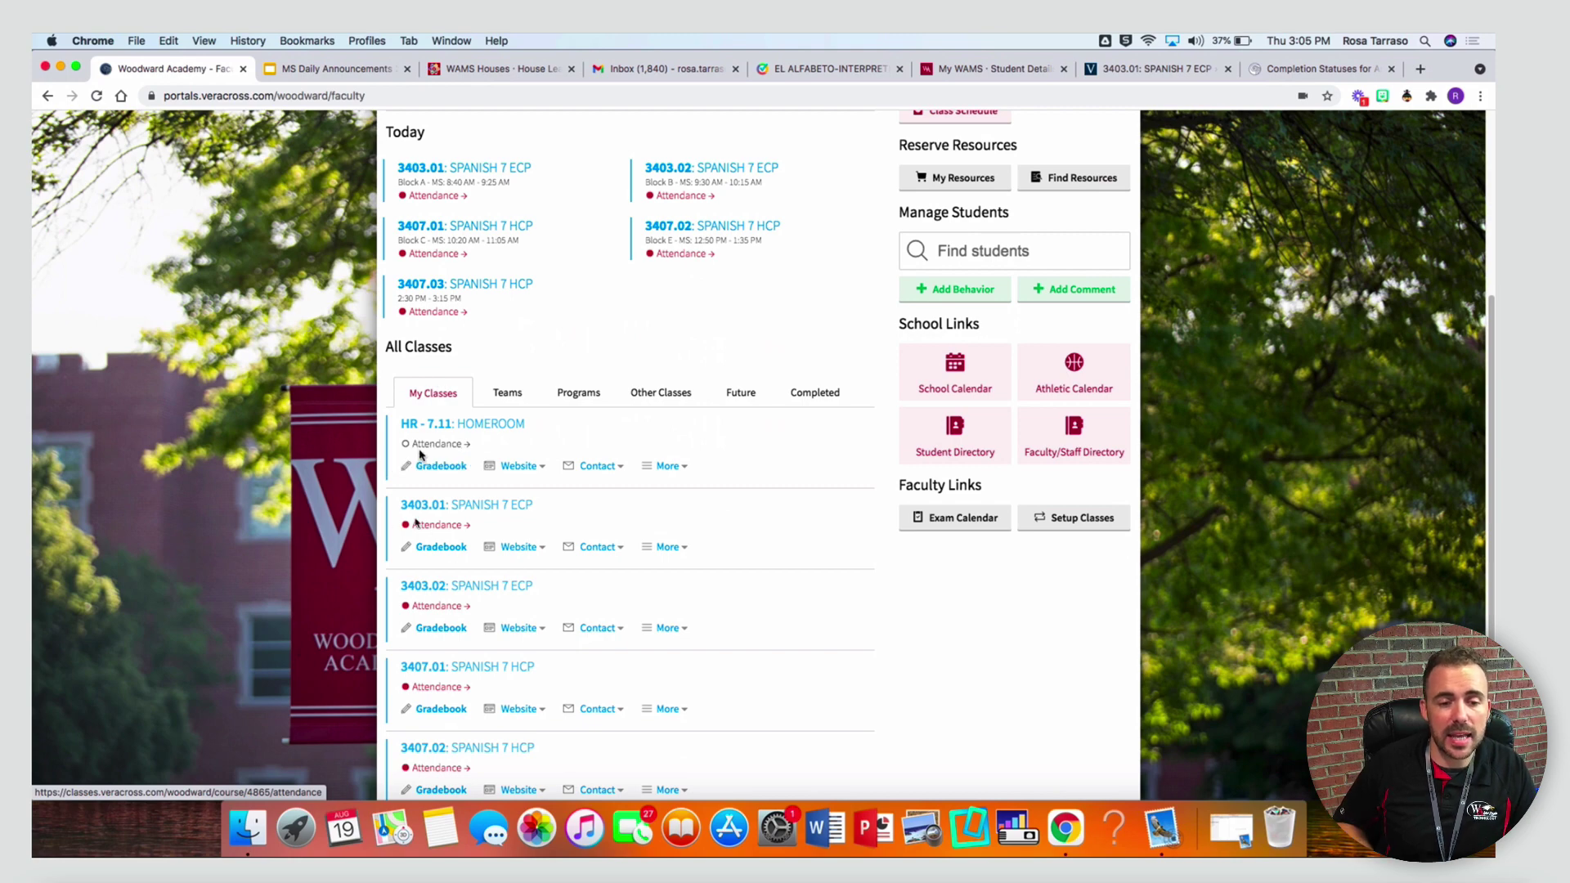
Open the gradebook for 3403.01: SPANISH 7 ECP
click(439, 546)
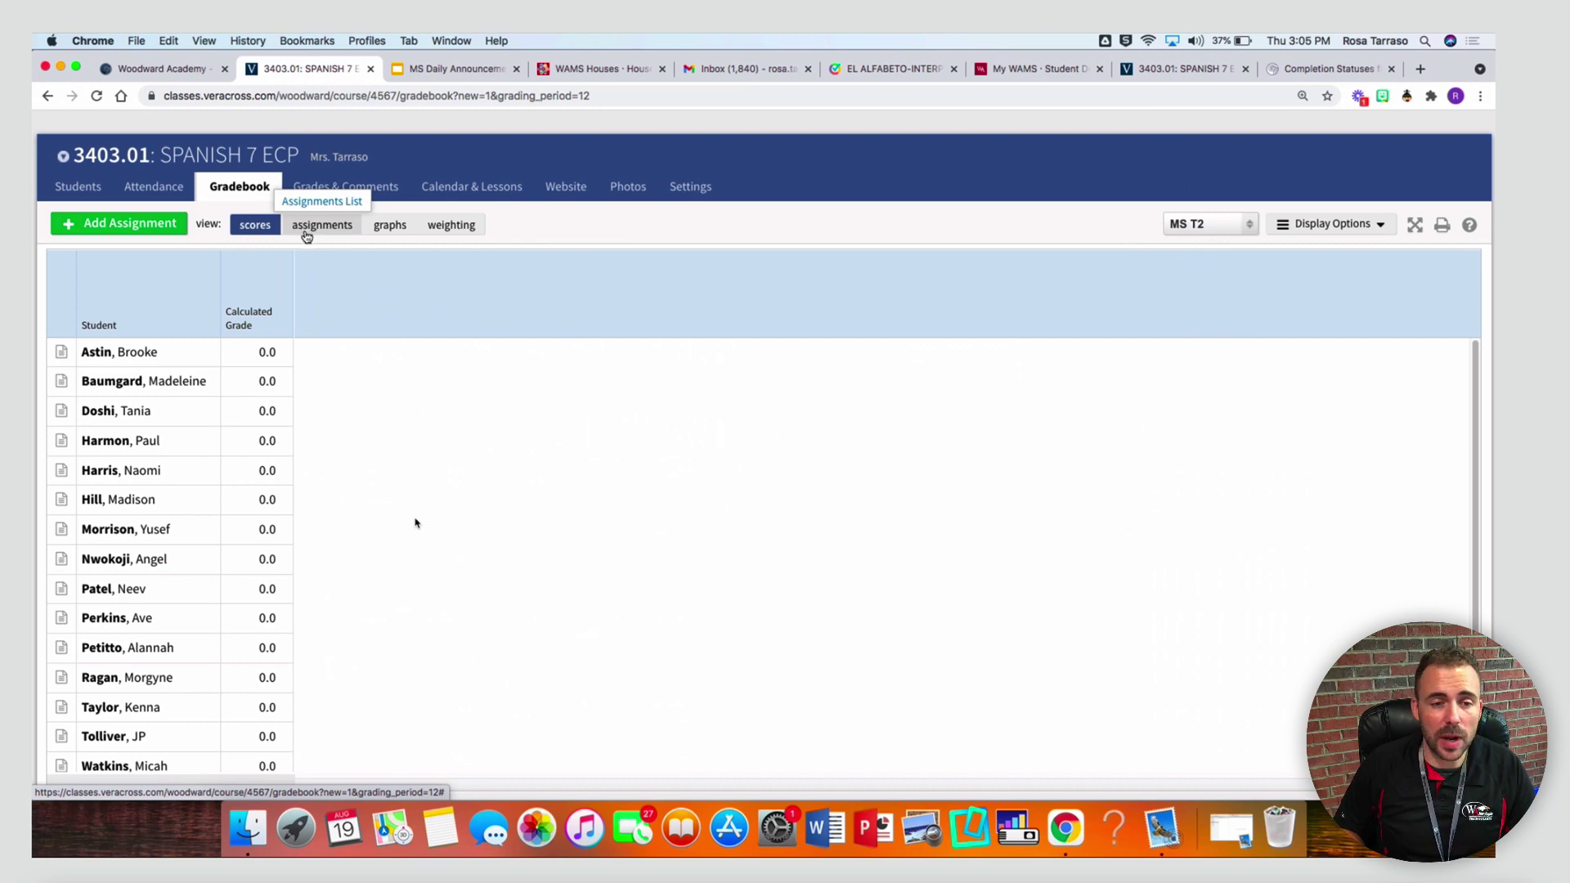
Review the weights: Learning Practice 25, Presentational 25, Other 1 50
click(468, 225)
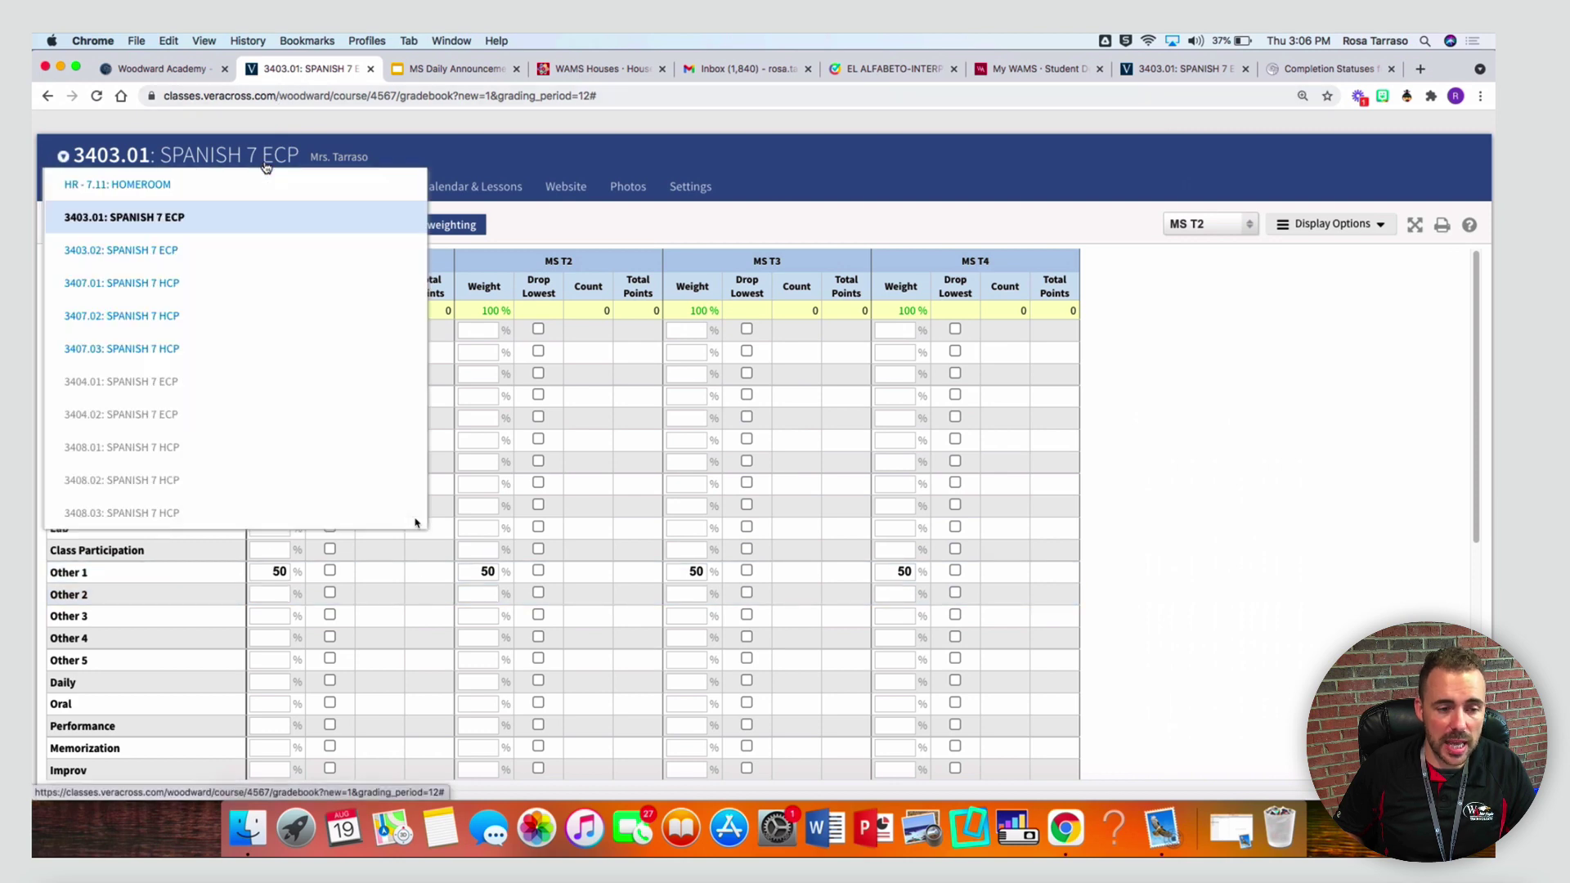
scroll(352, 617, down, 5)
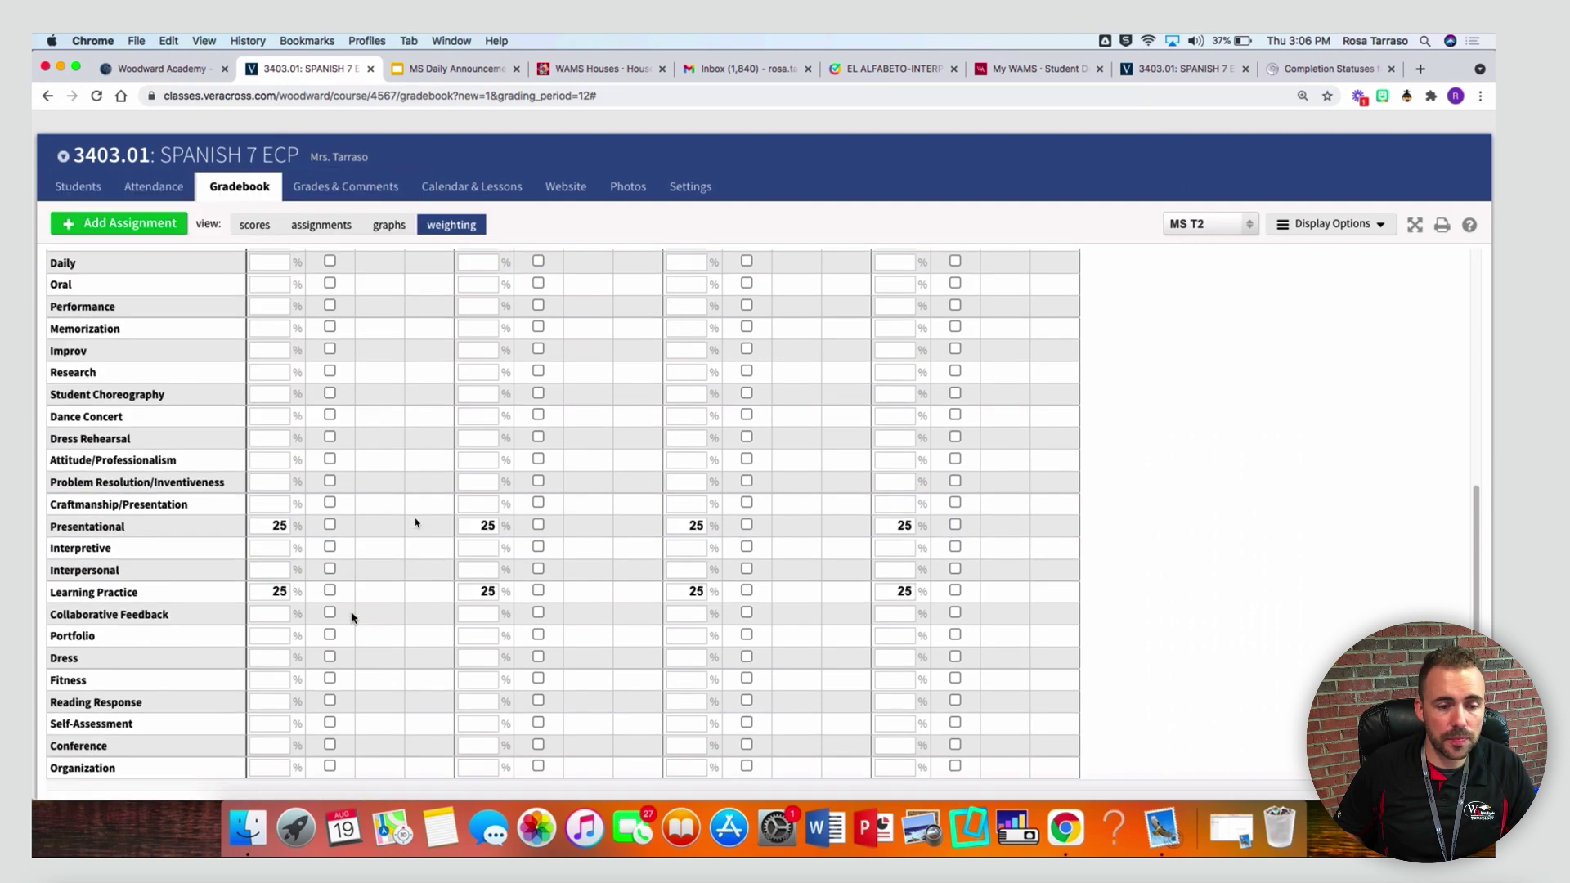
click(260, 592)
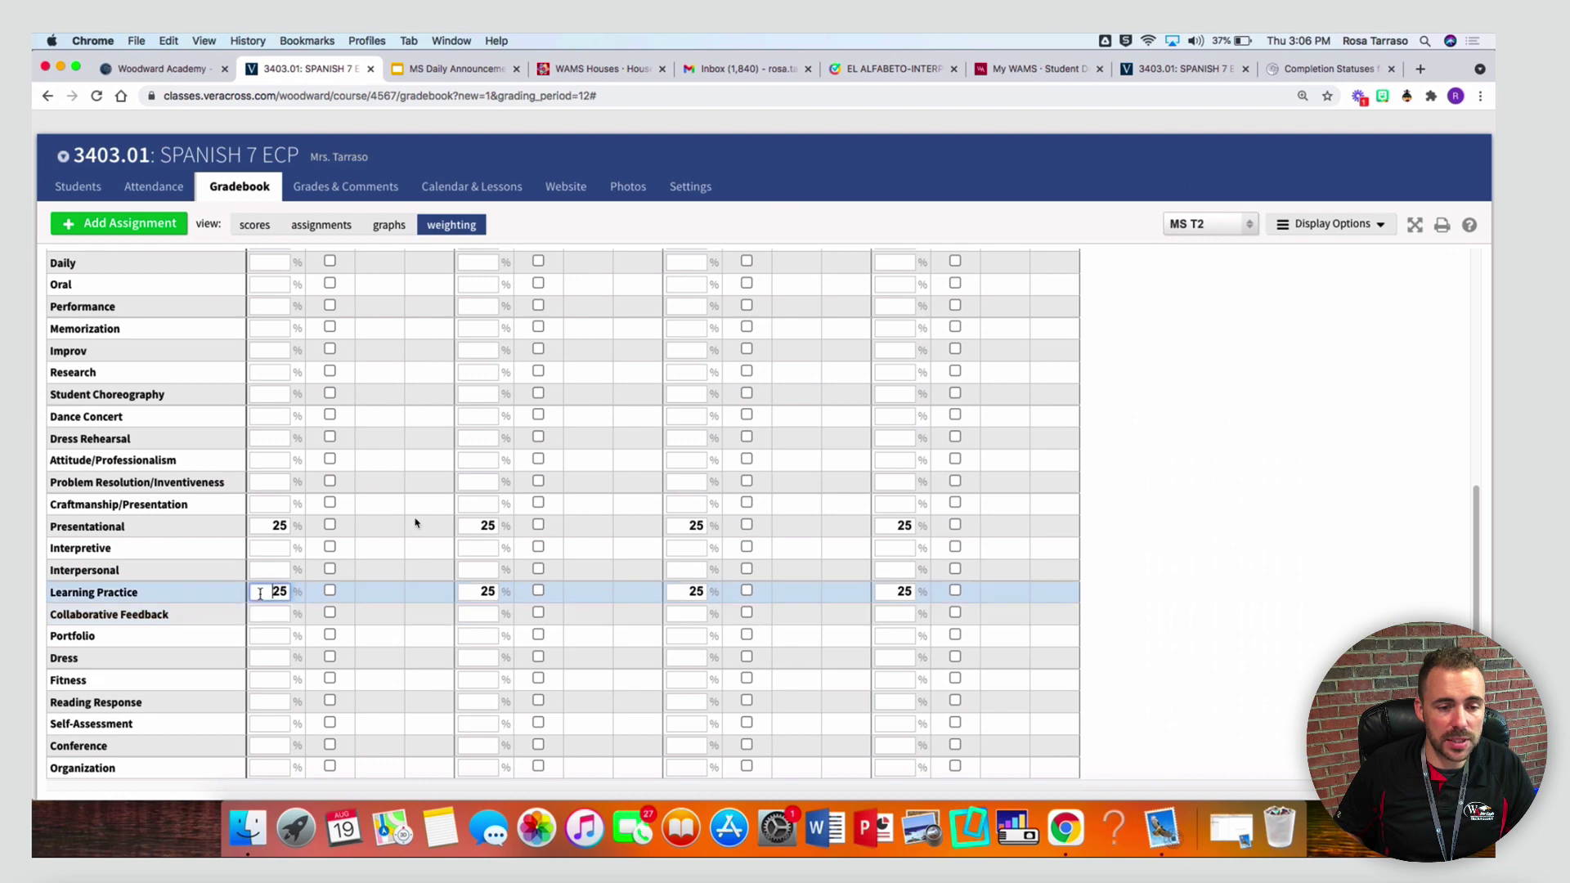
click(260, 524)
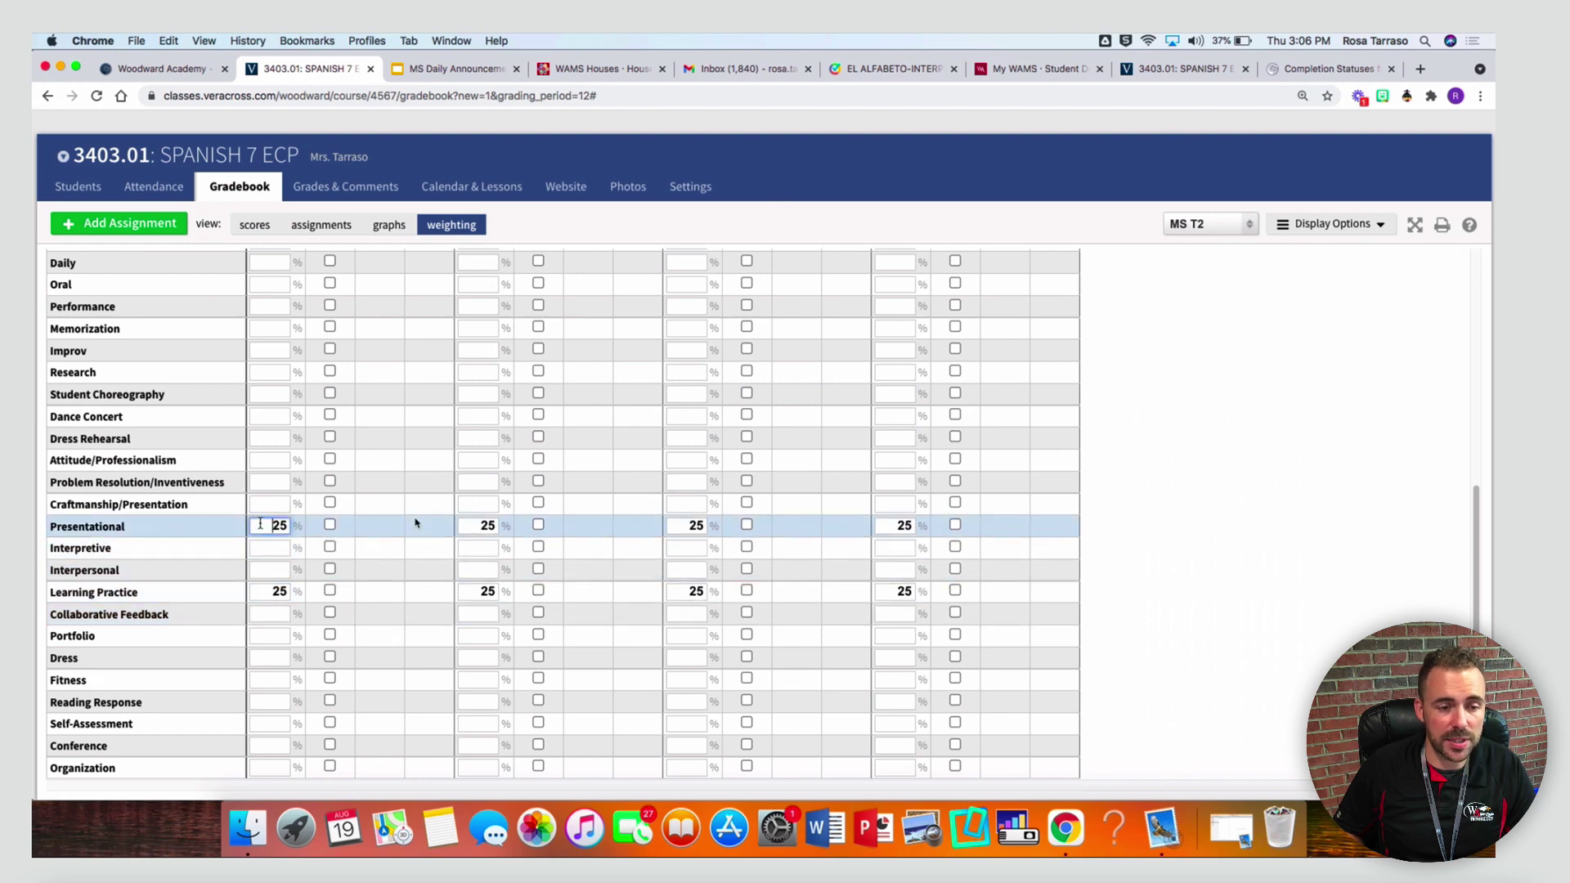
scroll(260, 524, up, 3)
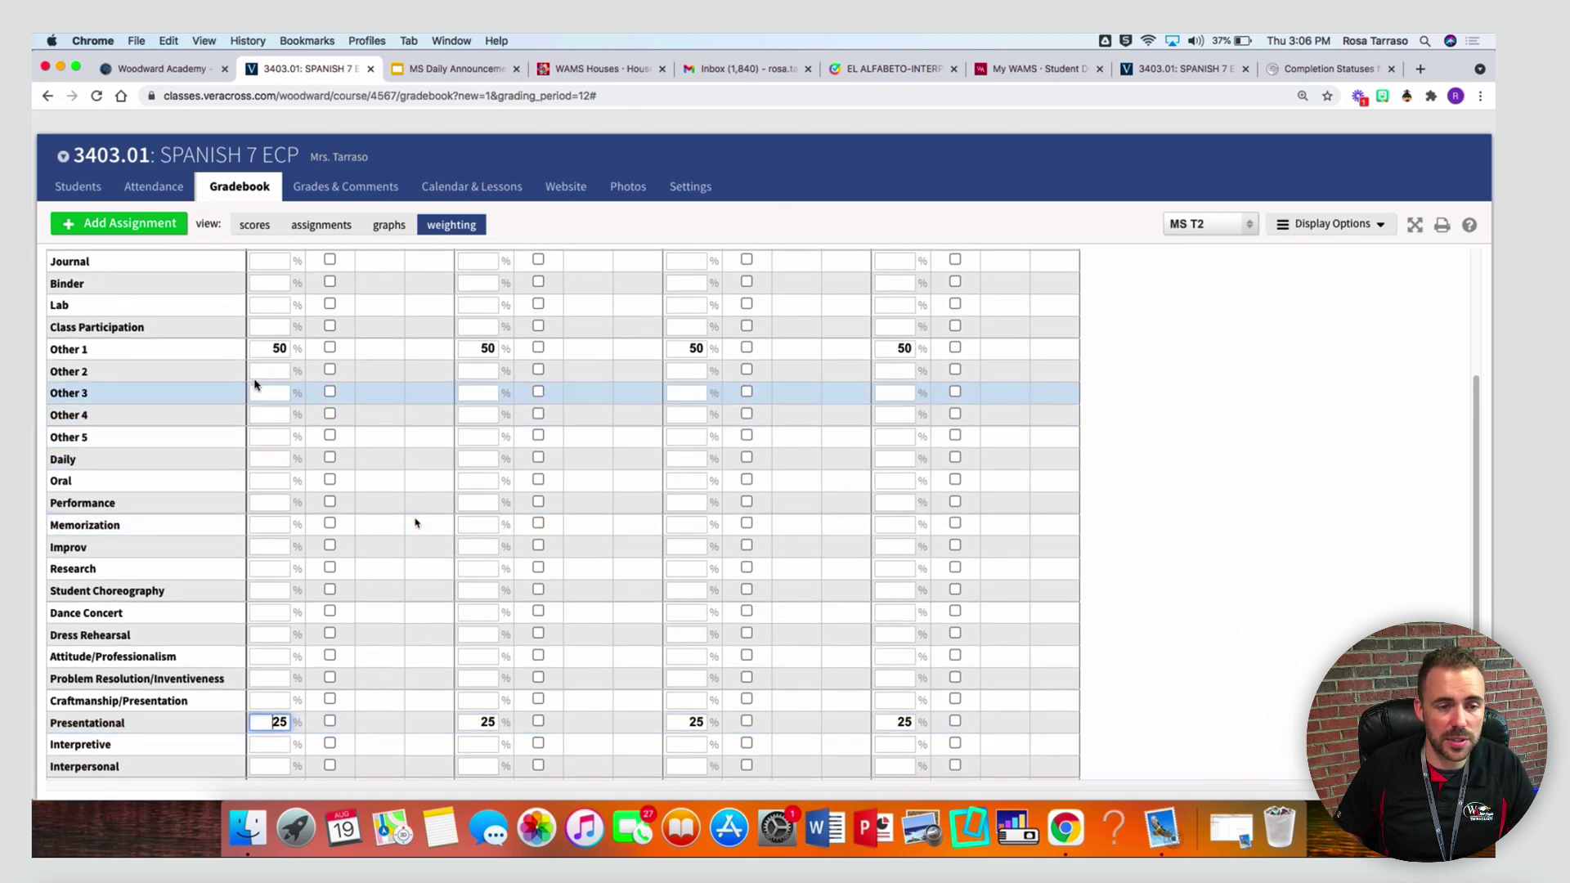
click(272, 349)
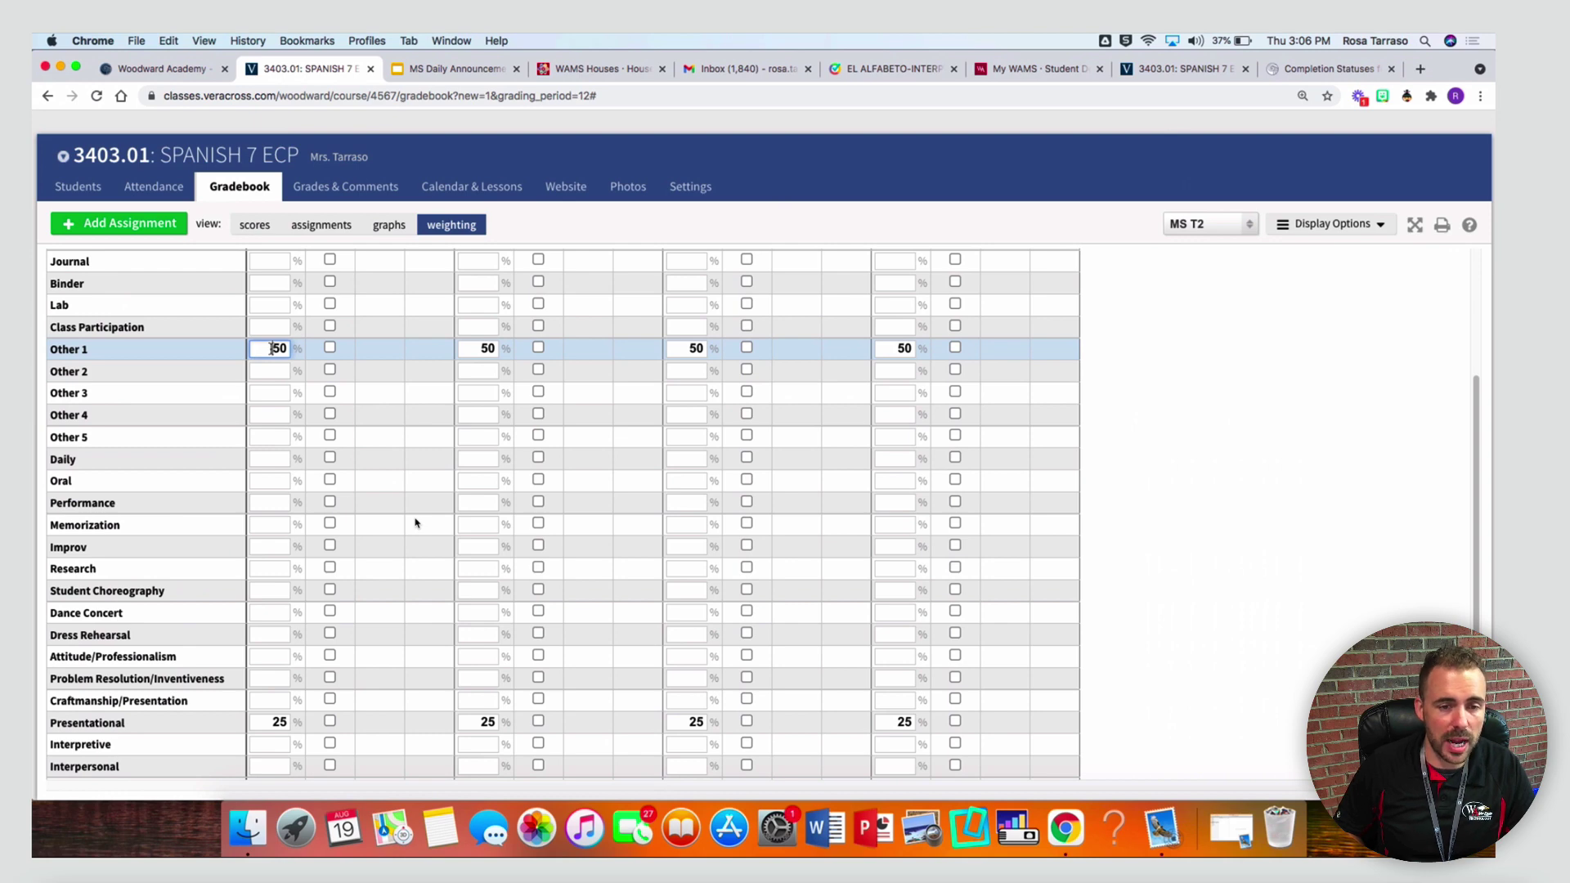
scroll(888, 501, down, 3)
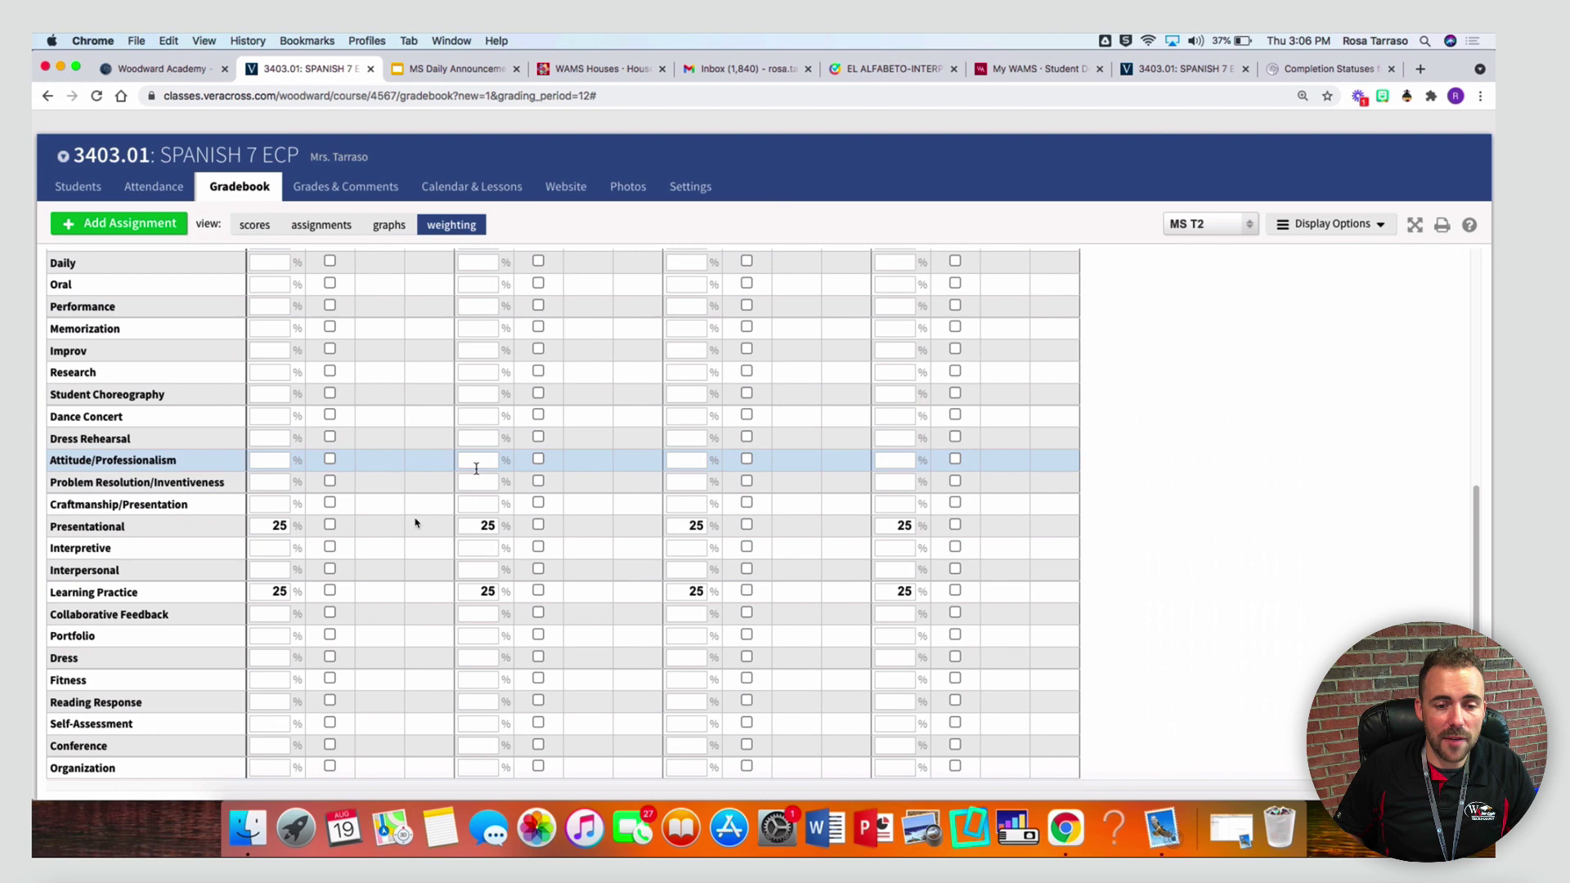
scroll(409, 474, up, 2)
Check the other class sections list, then return to the student scores grid
click(241, 161)
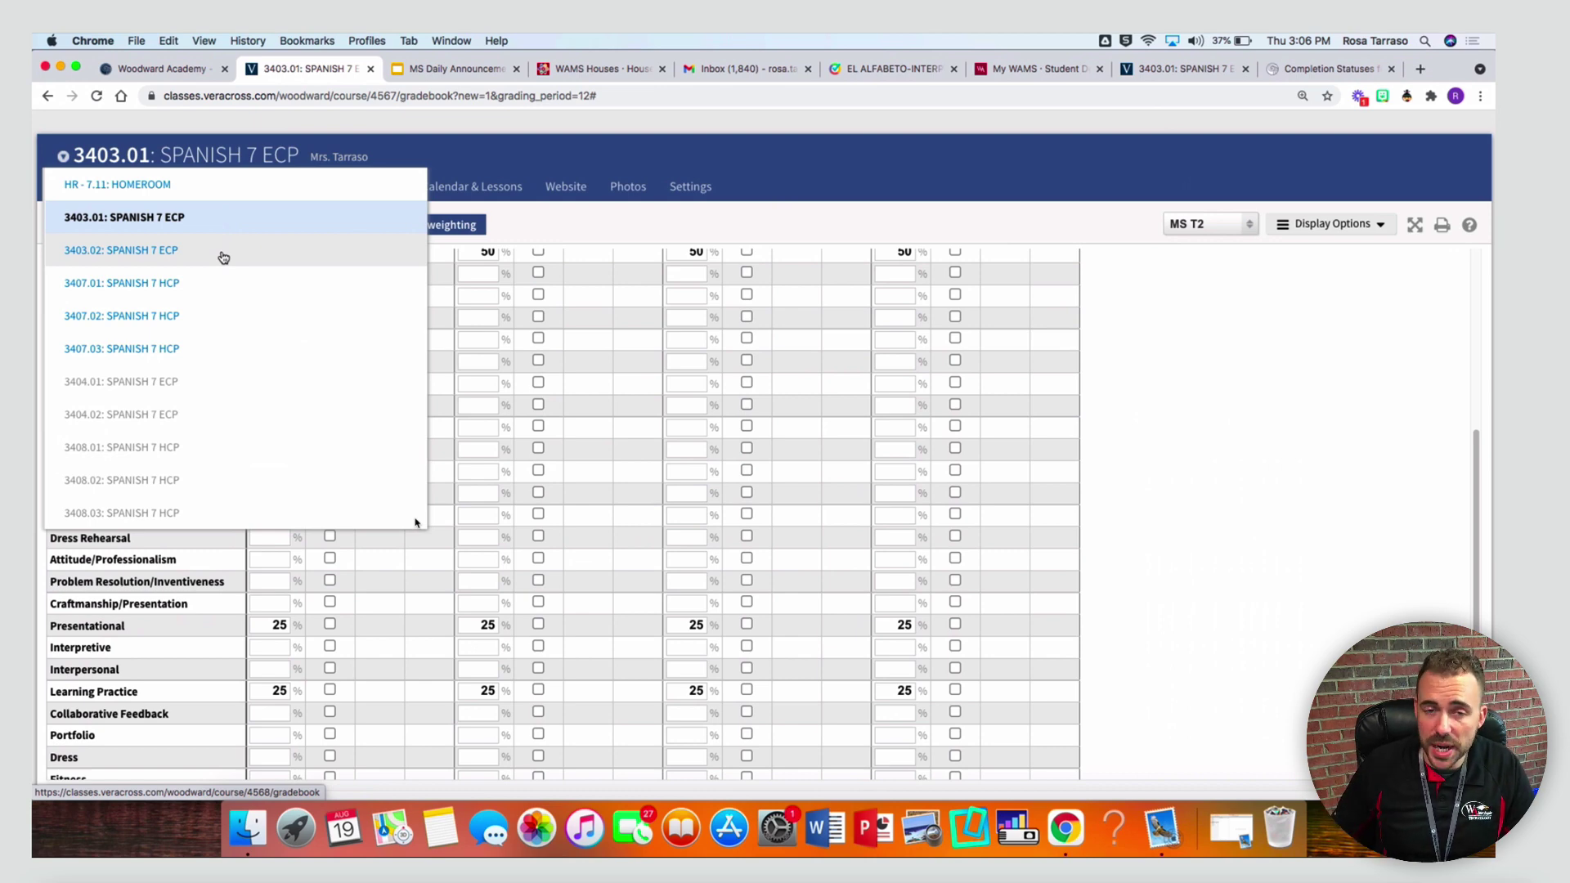
click(624, 219)
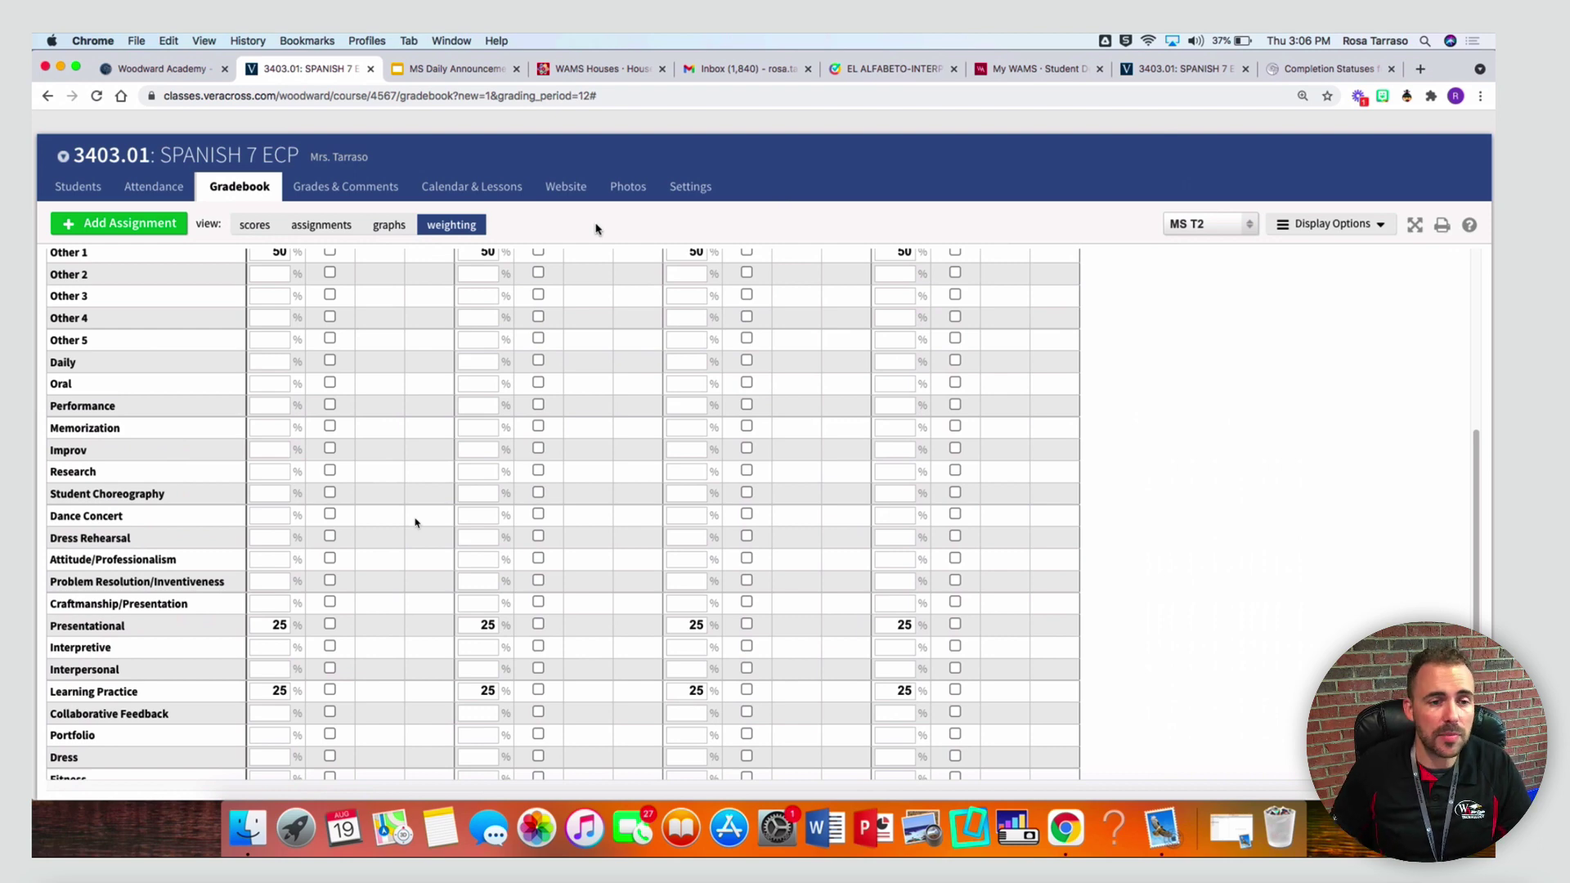
click(256, 232)
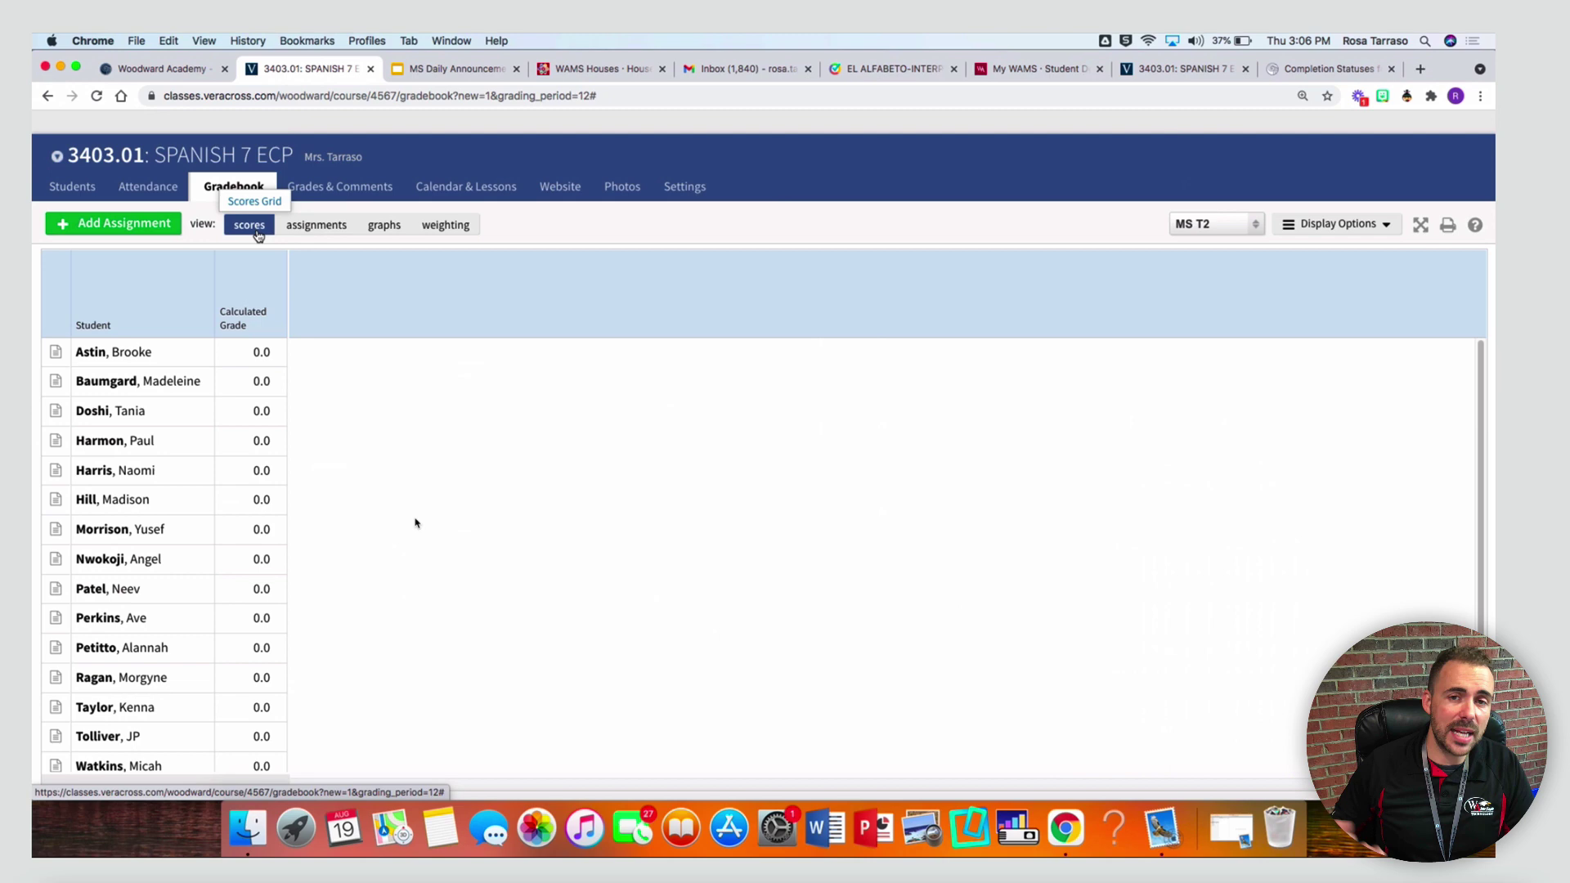
Add a new assignment described 'Name of assignment' with details 'pg 32+33'
click(113, 227)
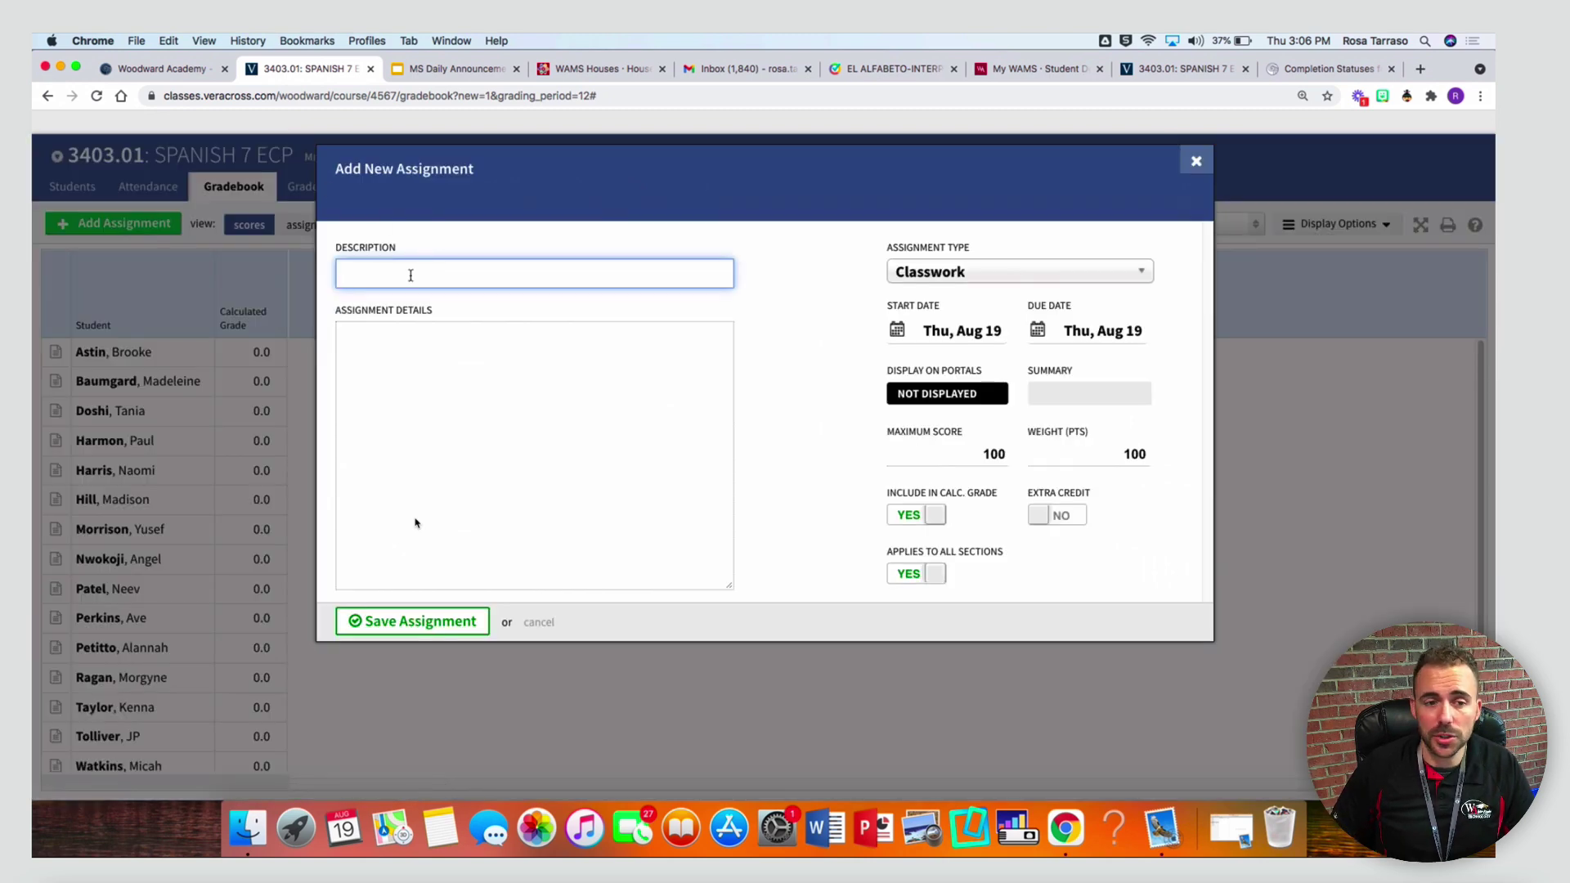
text(Name o)
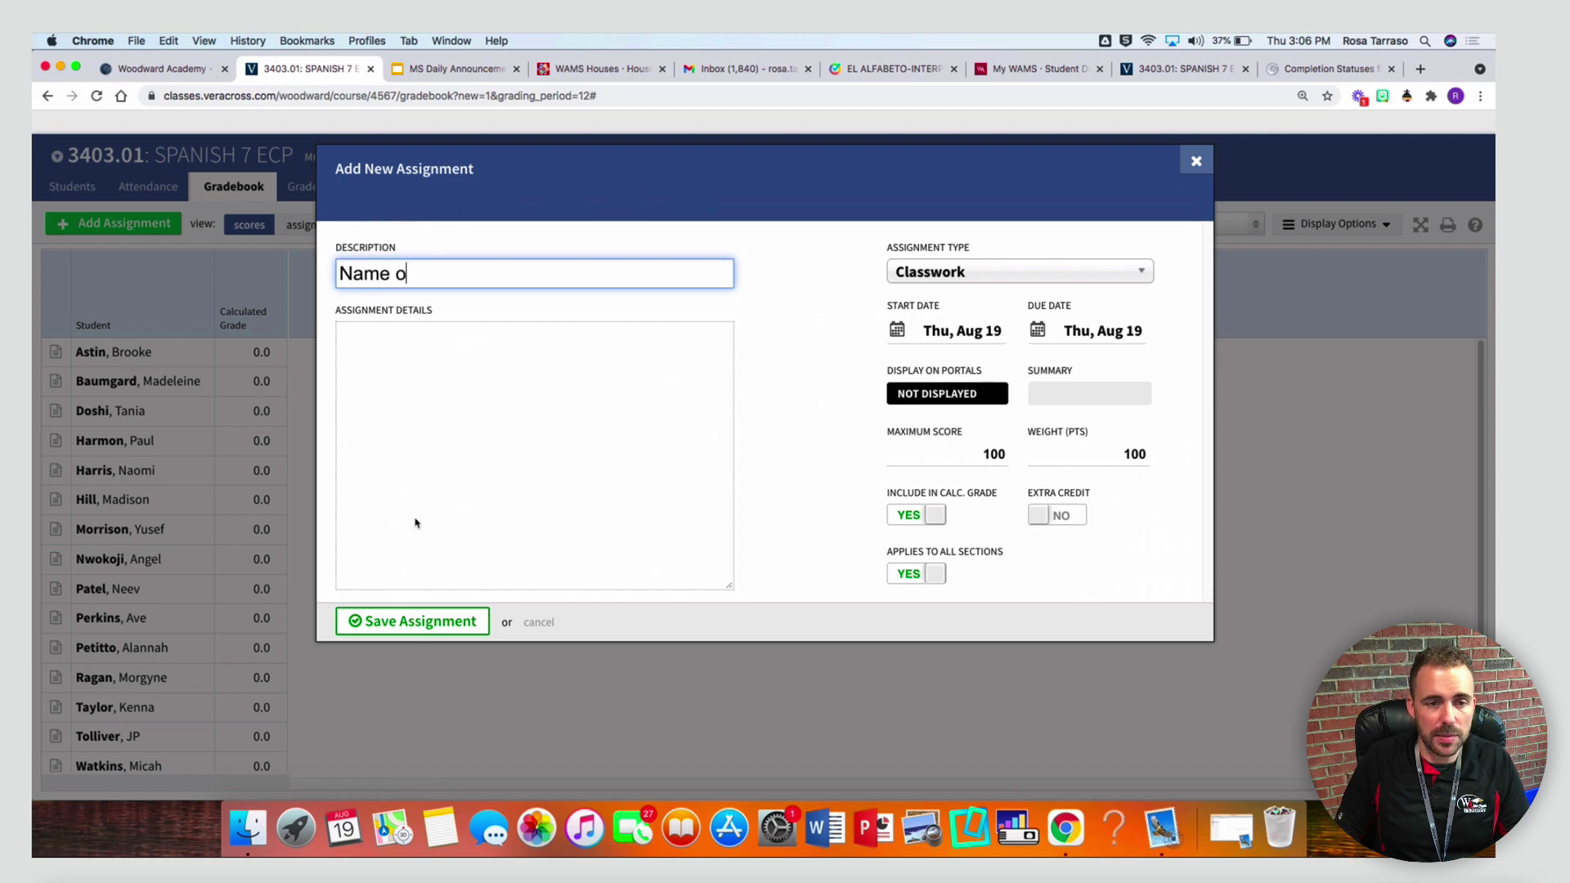
text(f assignment)
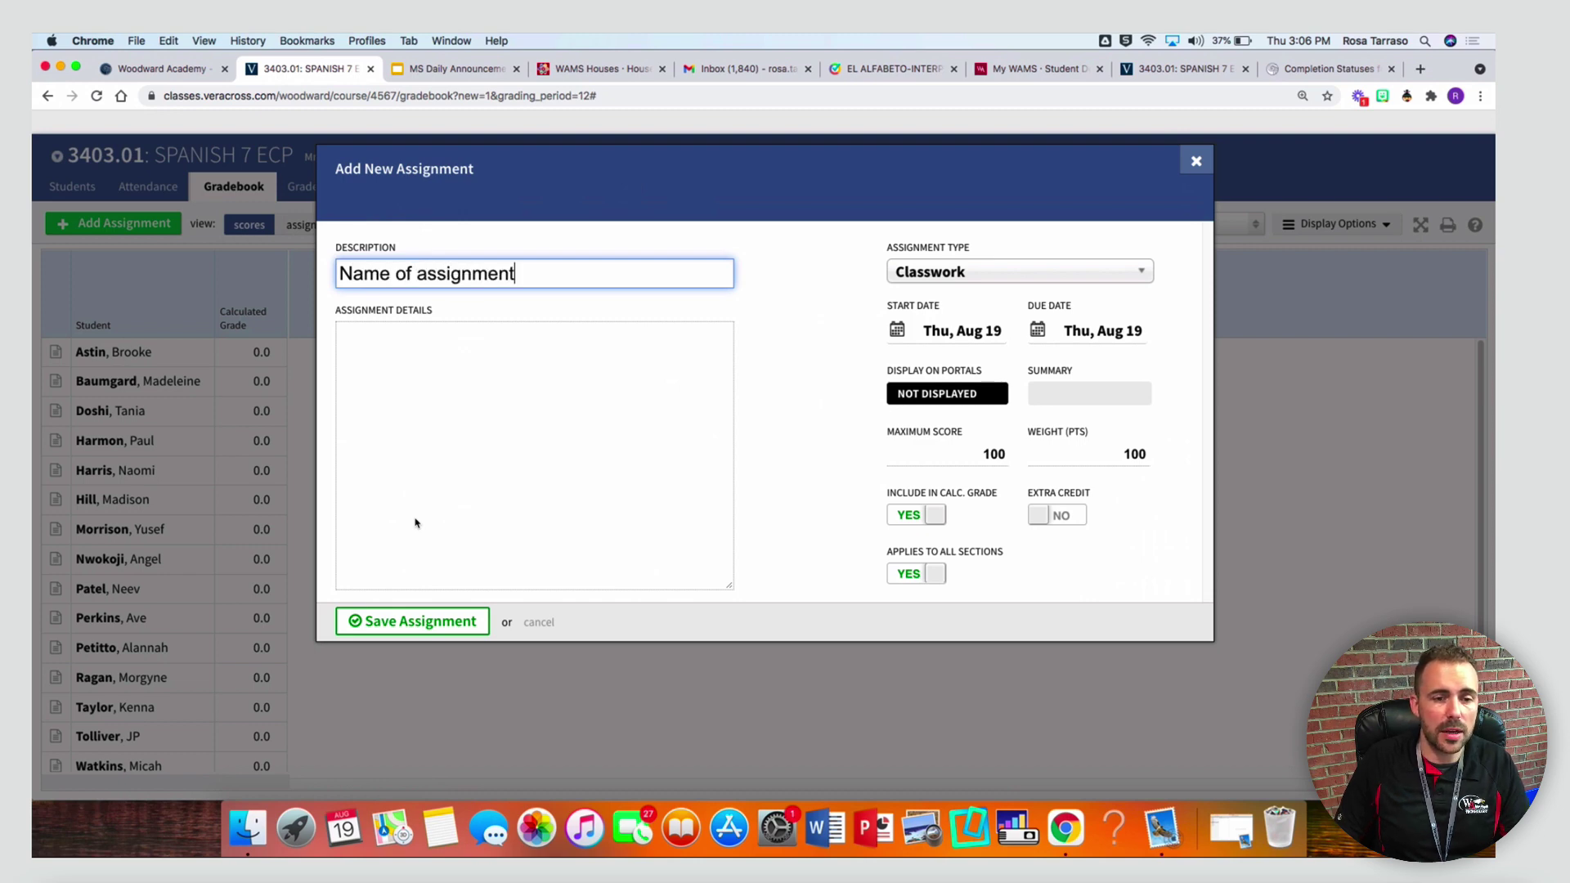
click(415, 523)
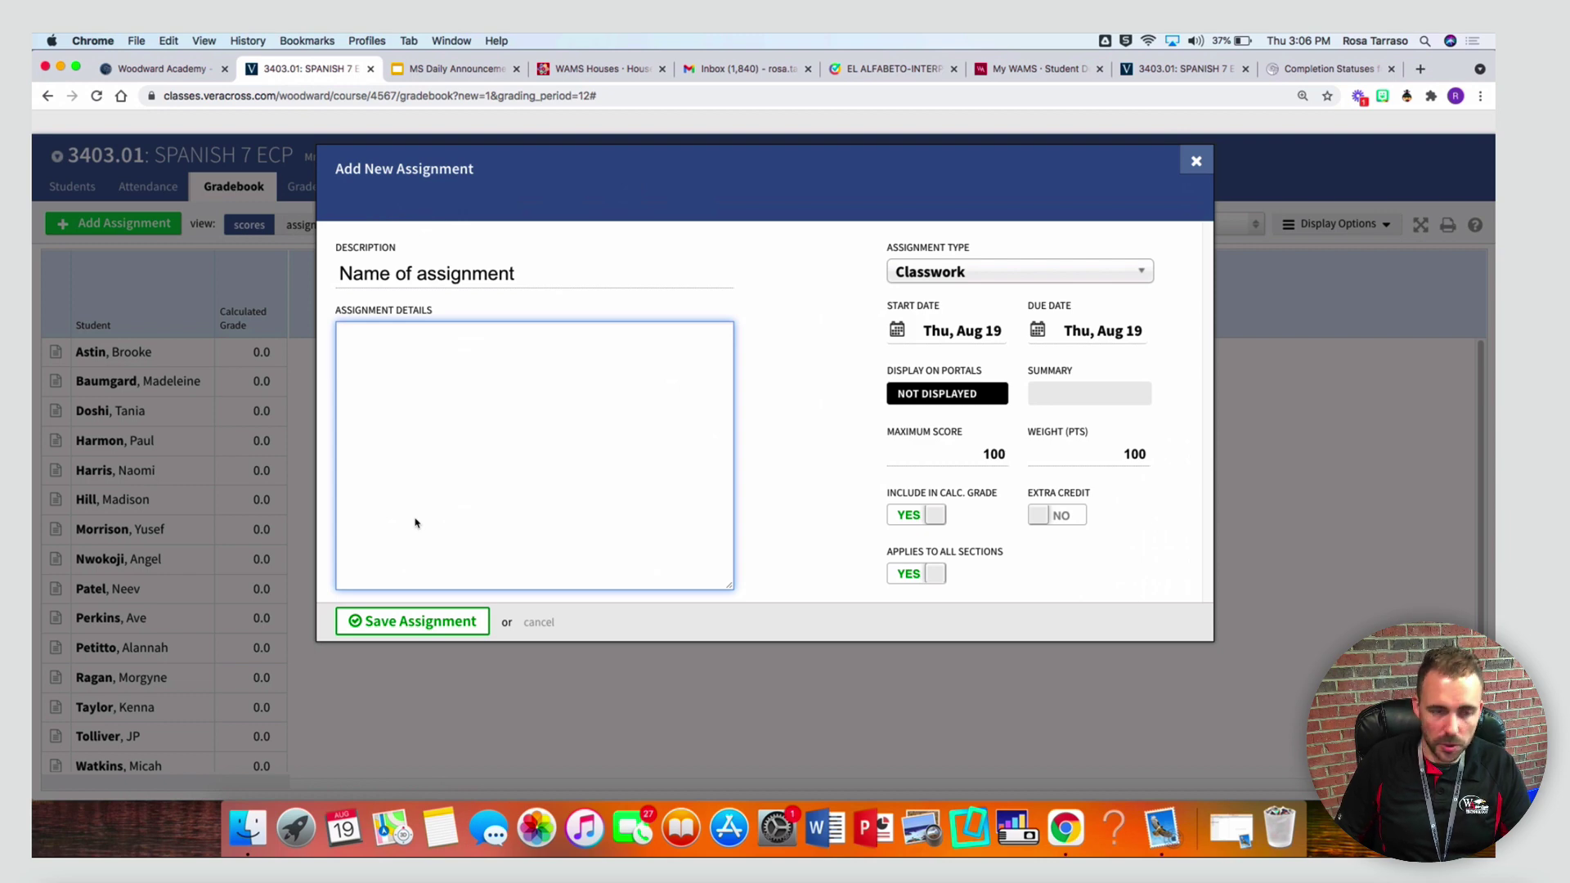
click(340, 270)
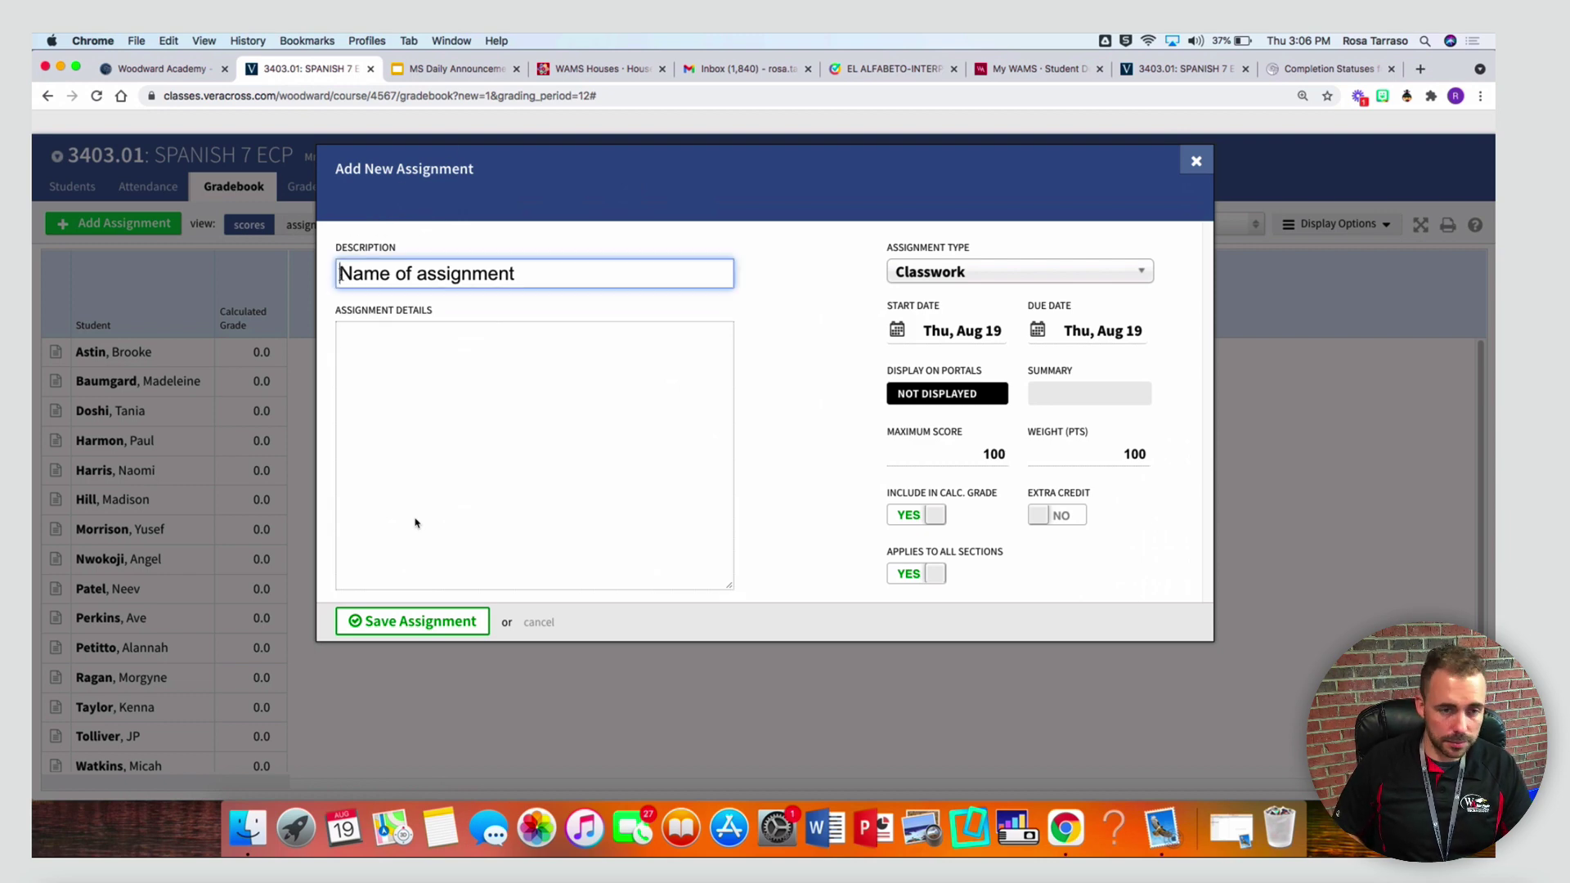
drag(340, 273, 526, 273)
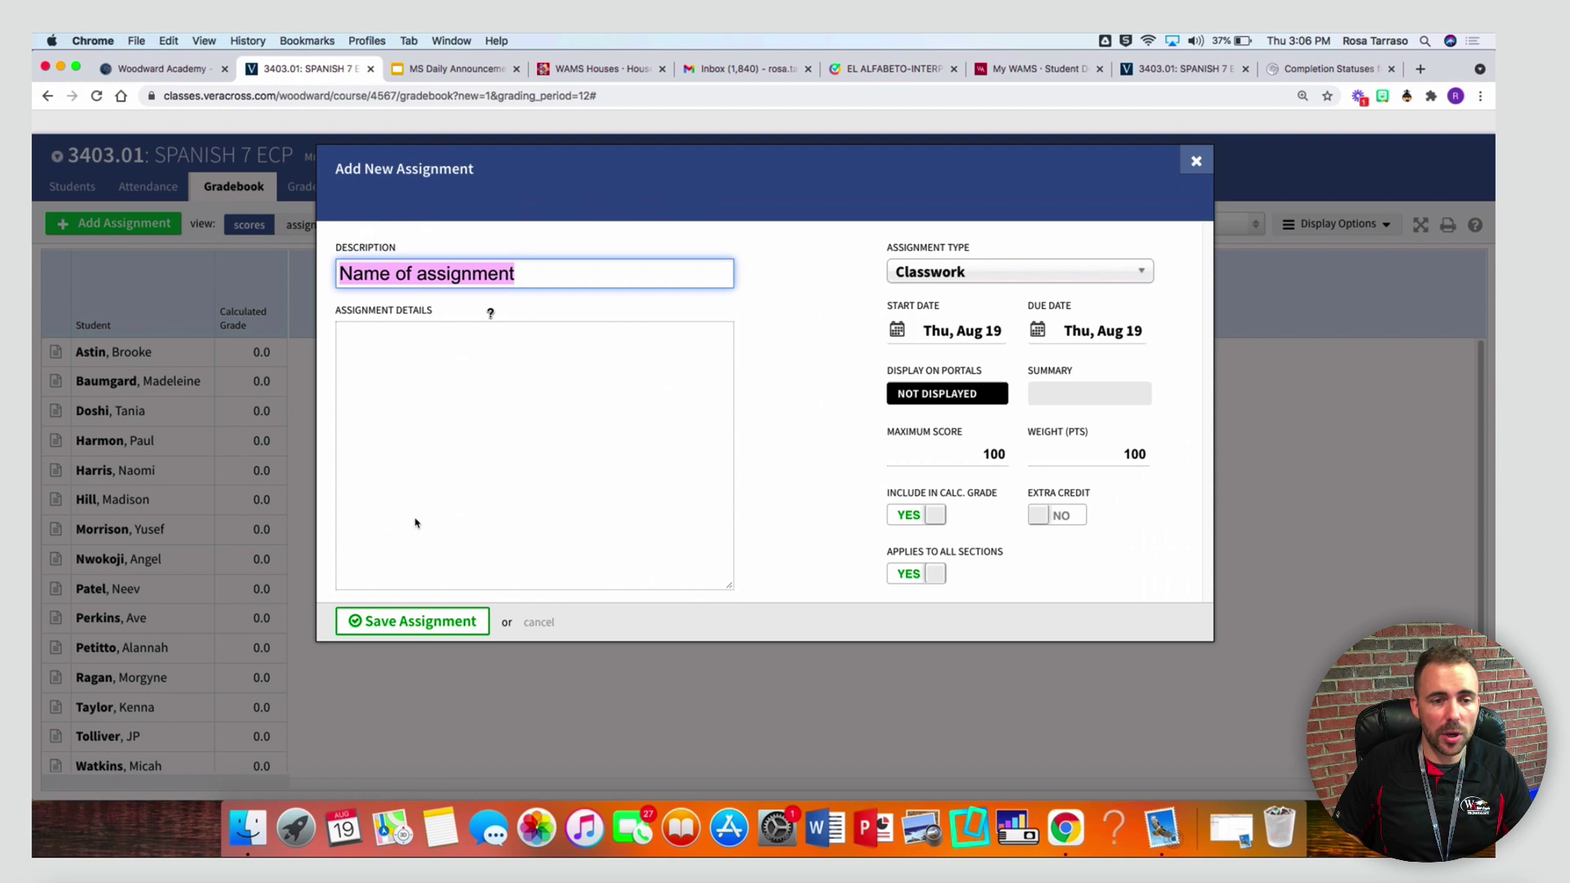
click(439, 379)
text(pg 32+33)
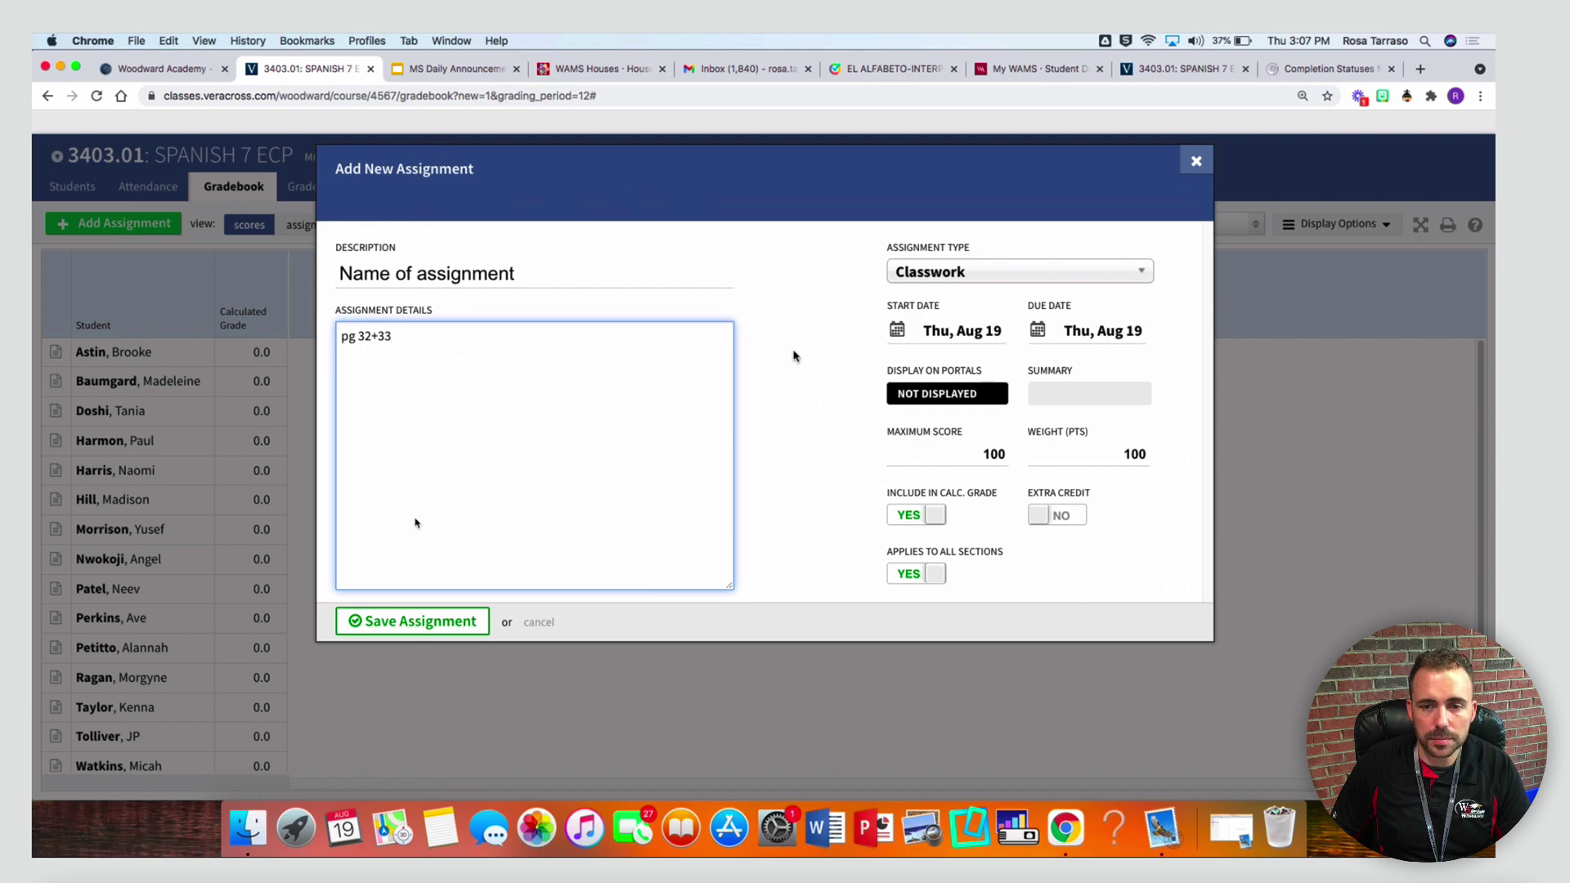
Try saving the assignment as type Project and dismiss the resulting error
click(920, 280)
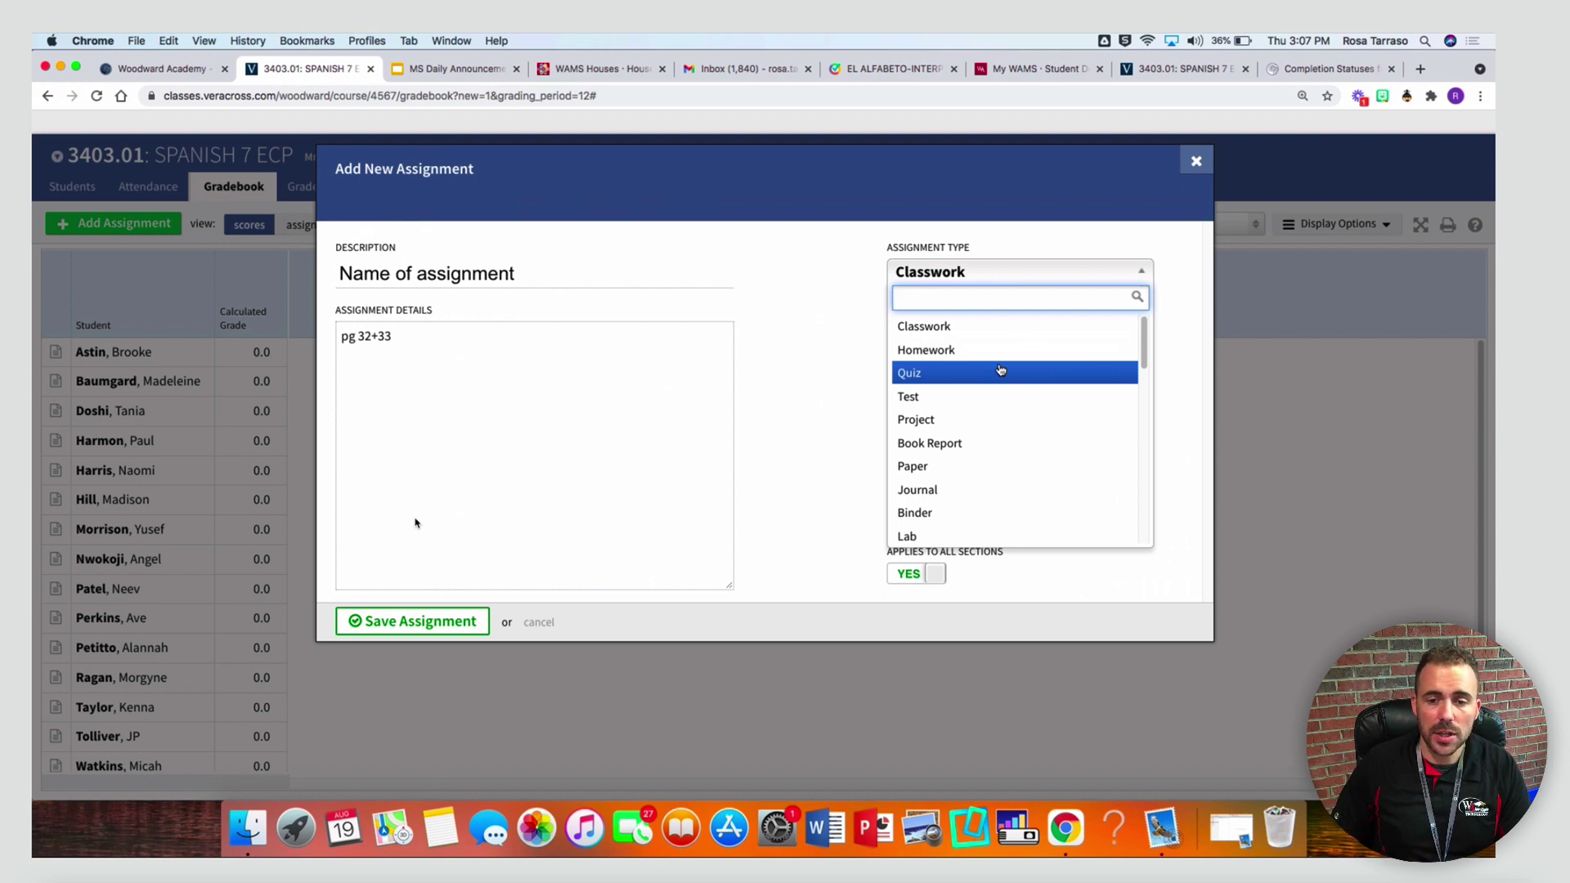
click(936, 419)
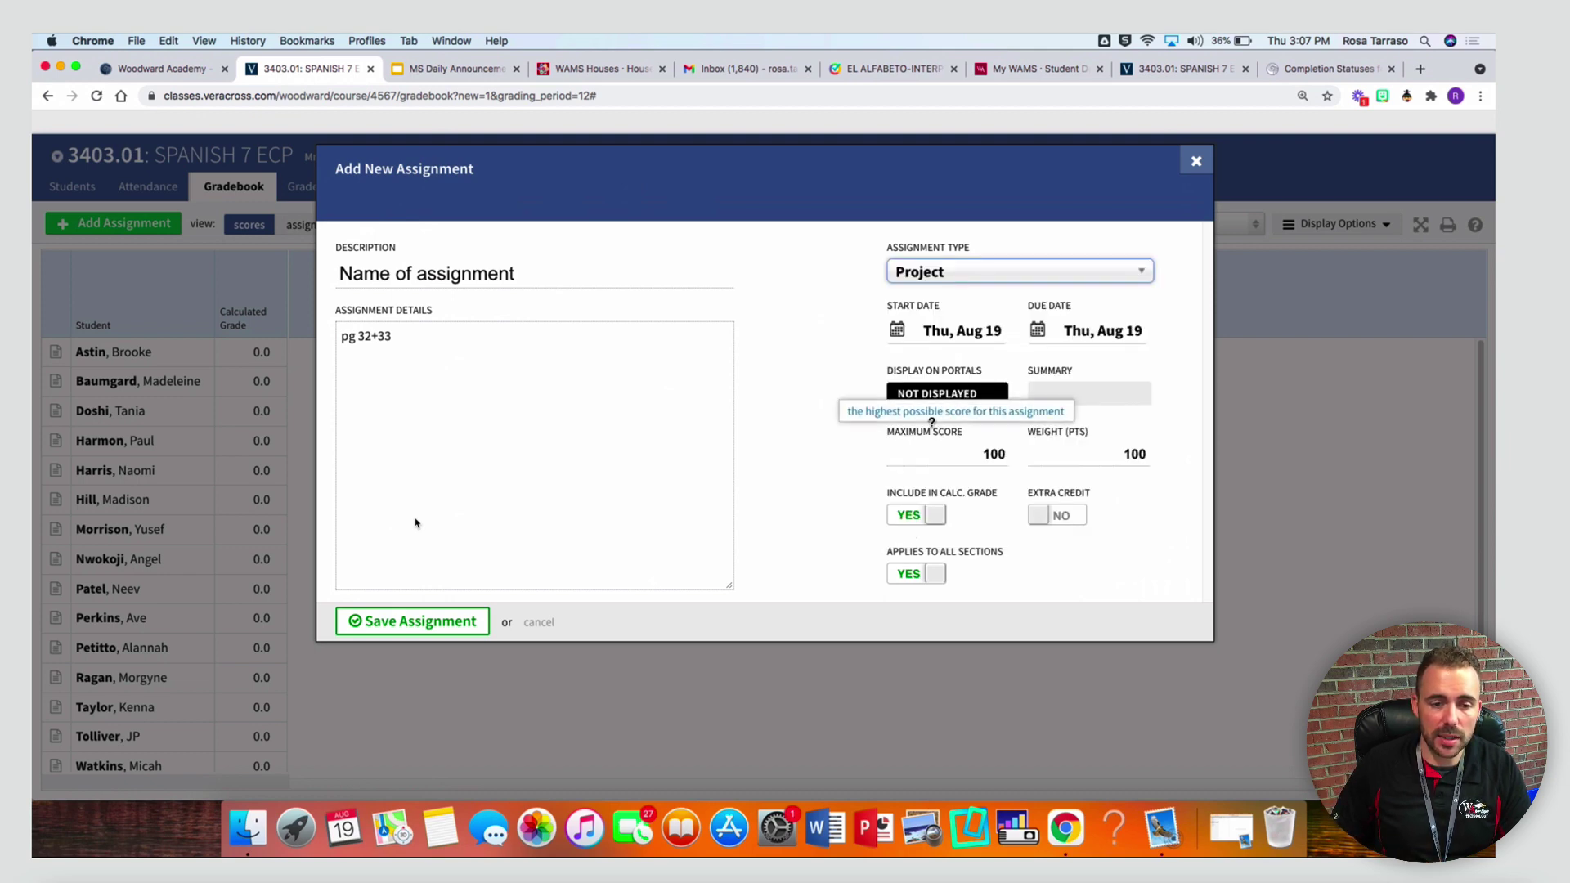
click(455, 630)
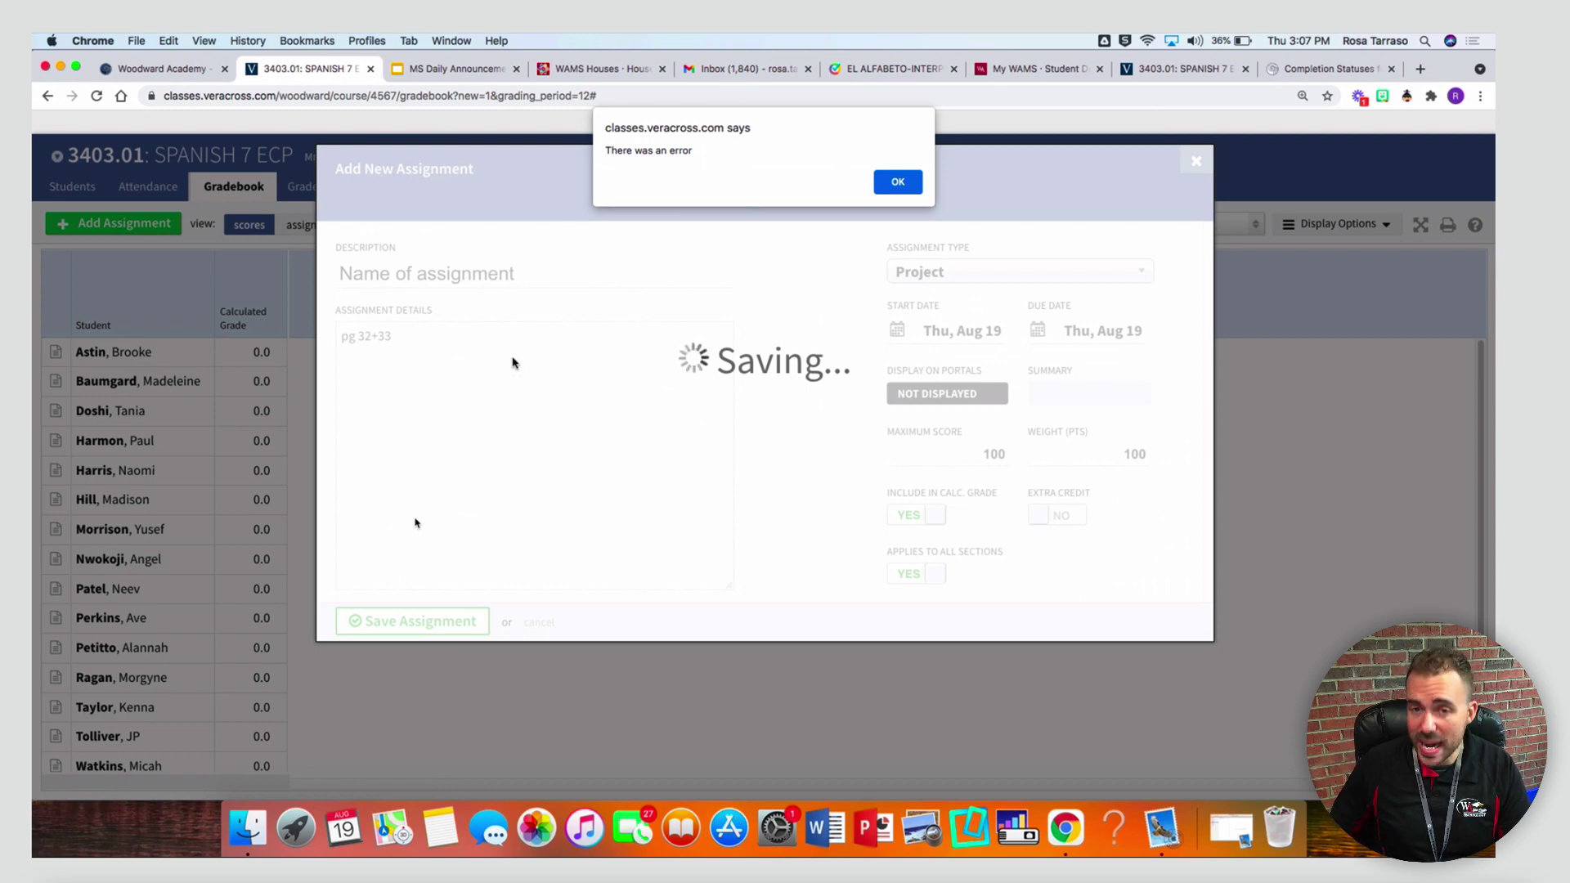
click(897, 184)
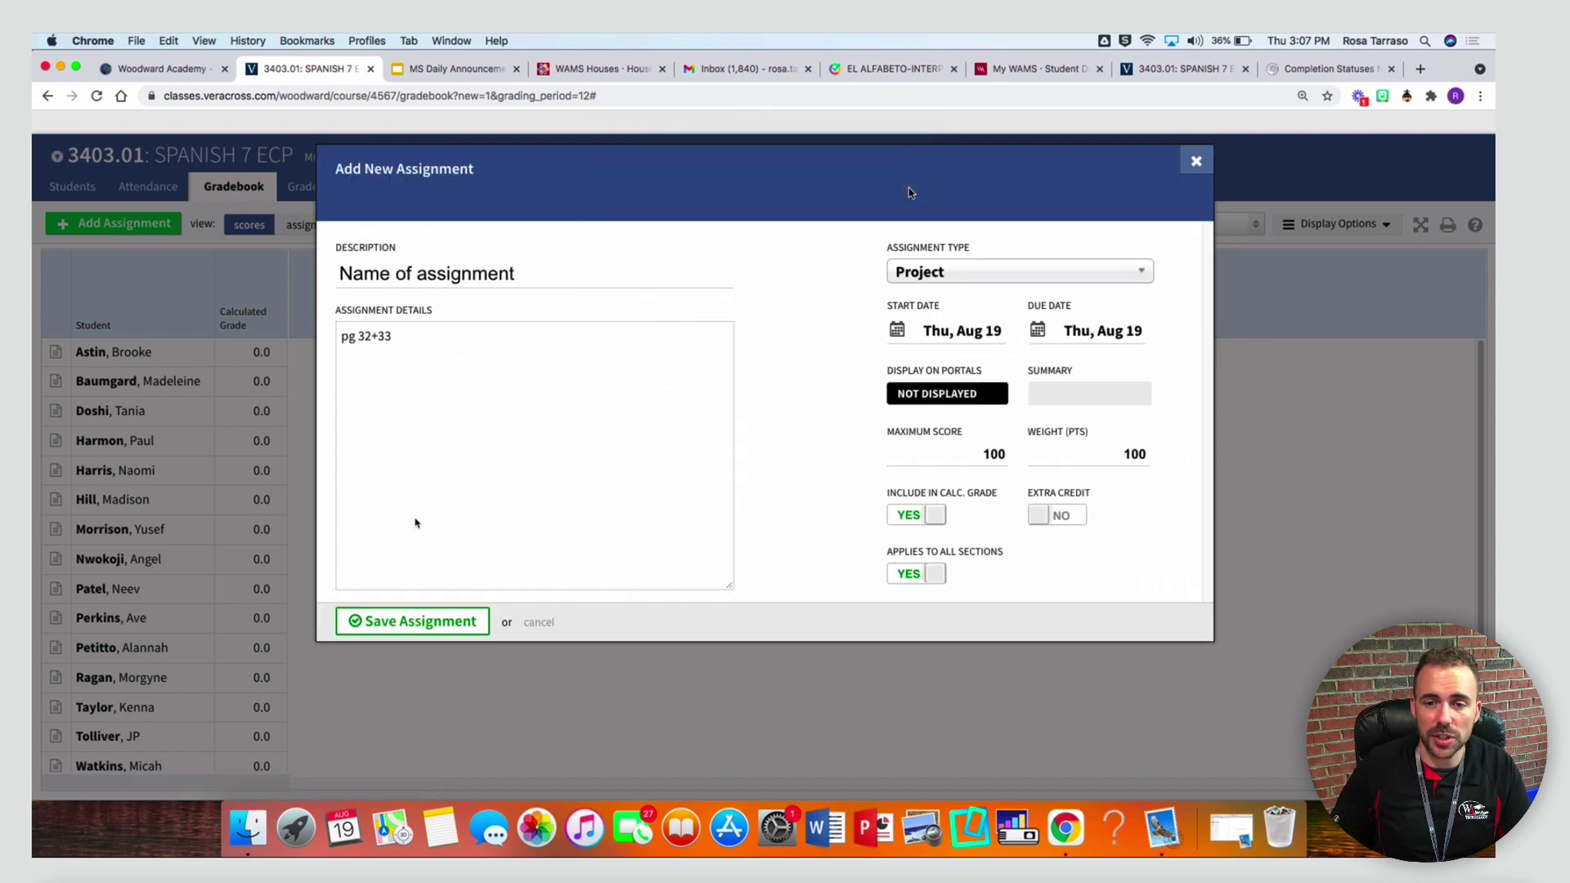
Change the assignment type to Other 1
click(948, 271)
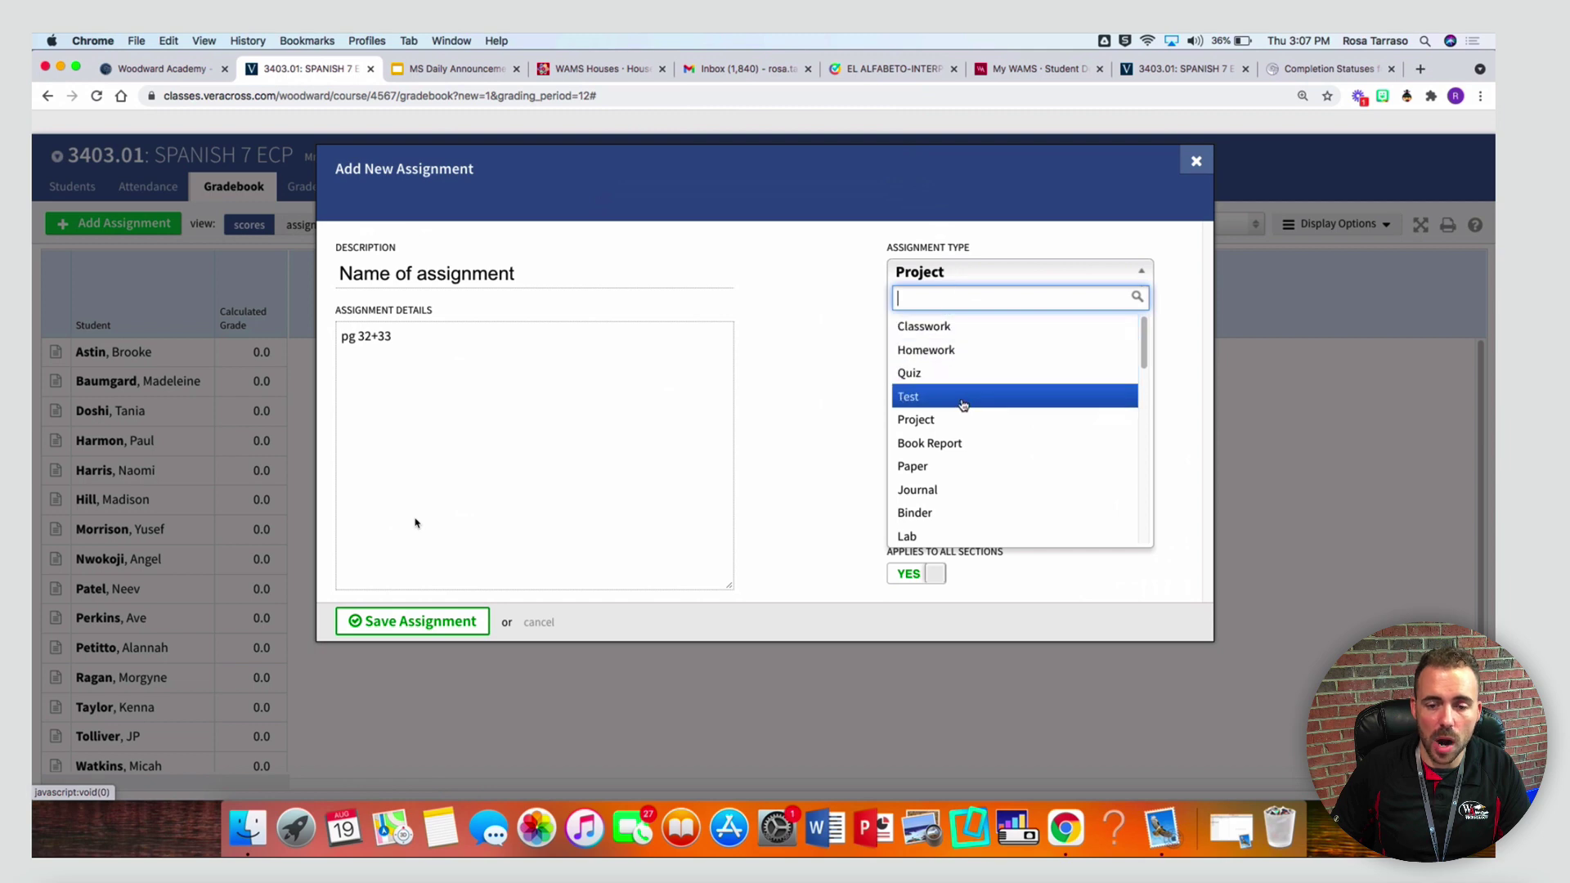
scroll(965, 425, down, 5)
scroll(964, 437, up, 2)
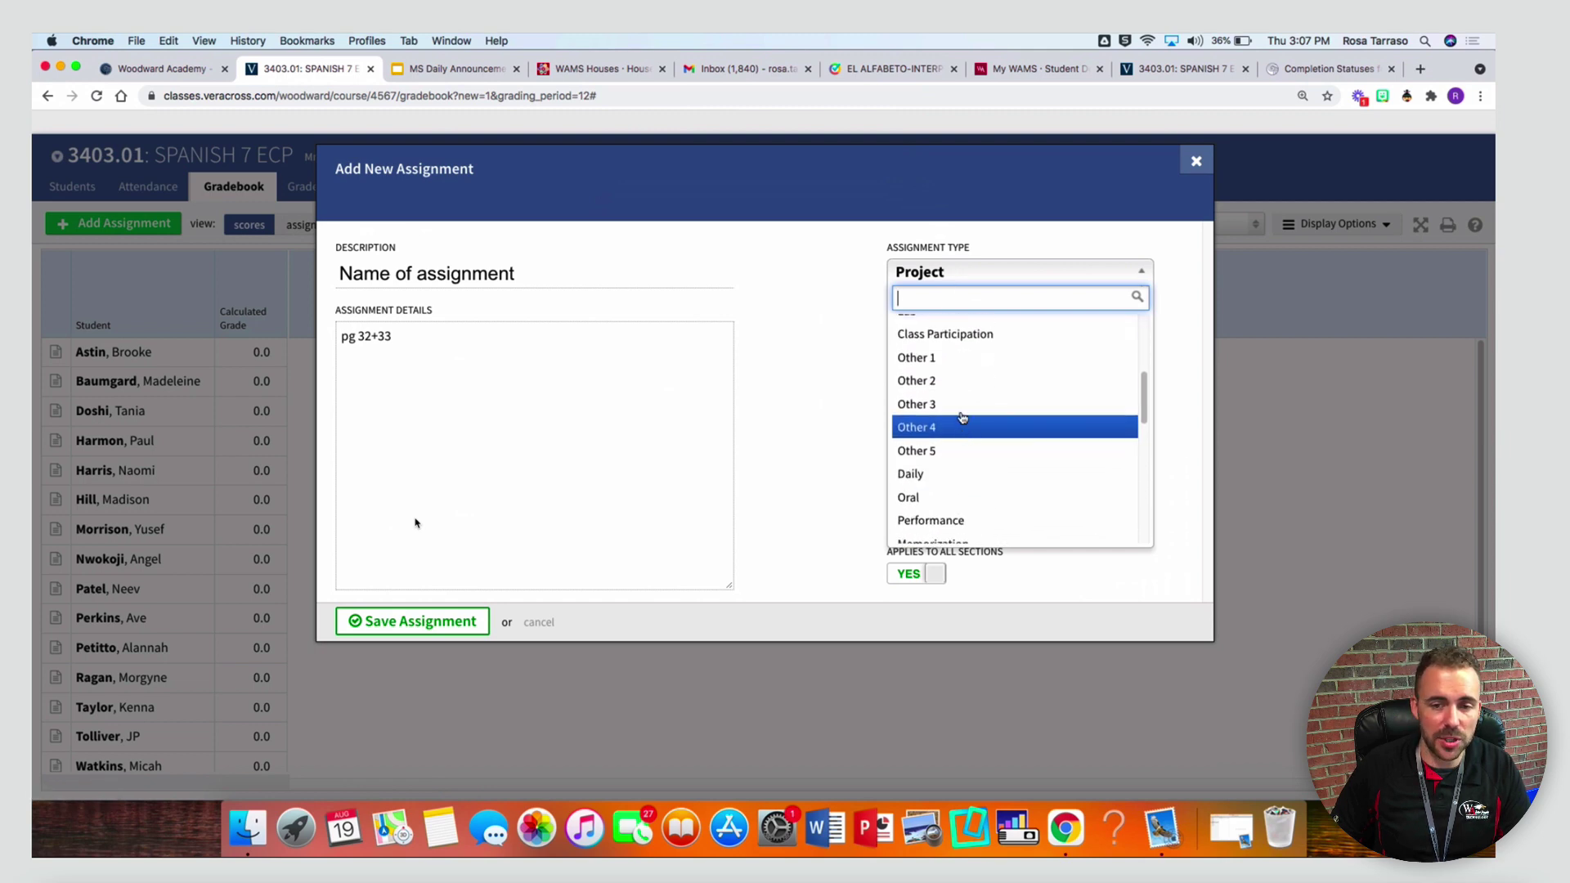
click(951, 359)
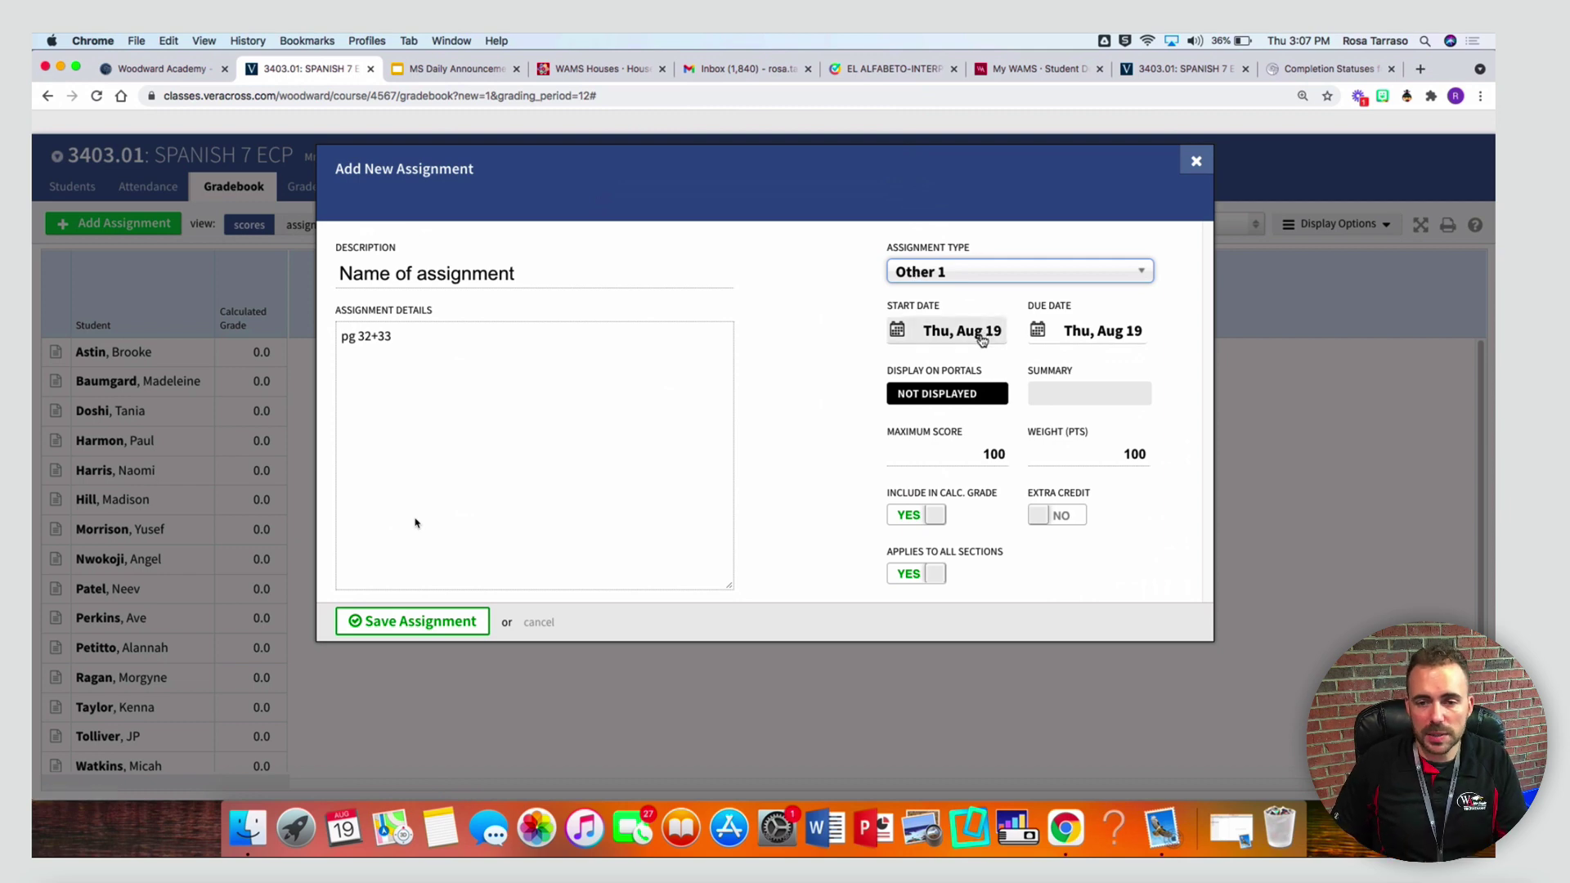
Set the assignment's start date to Tue, Oct 12, 2021
click(981, 337)
click(1002, 365)
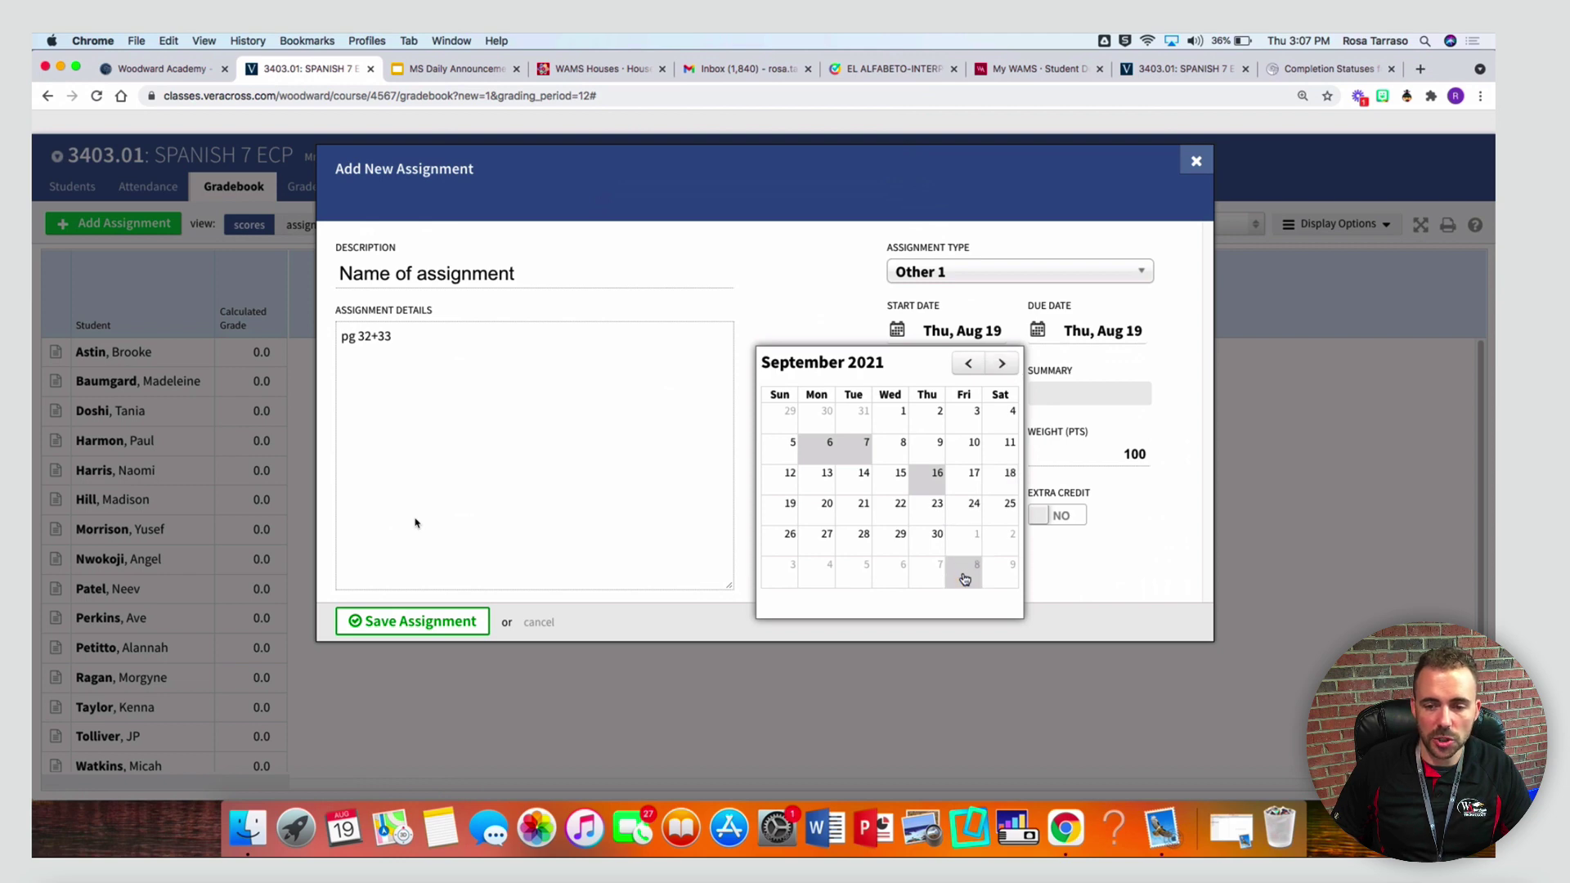
mouse_move(973, 578)
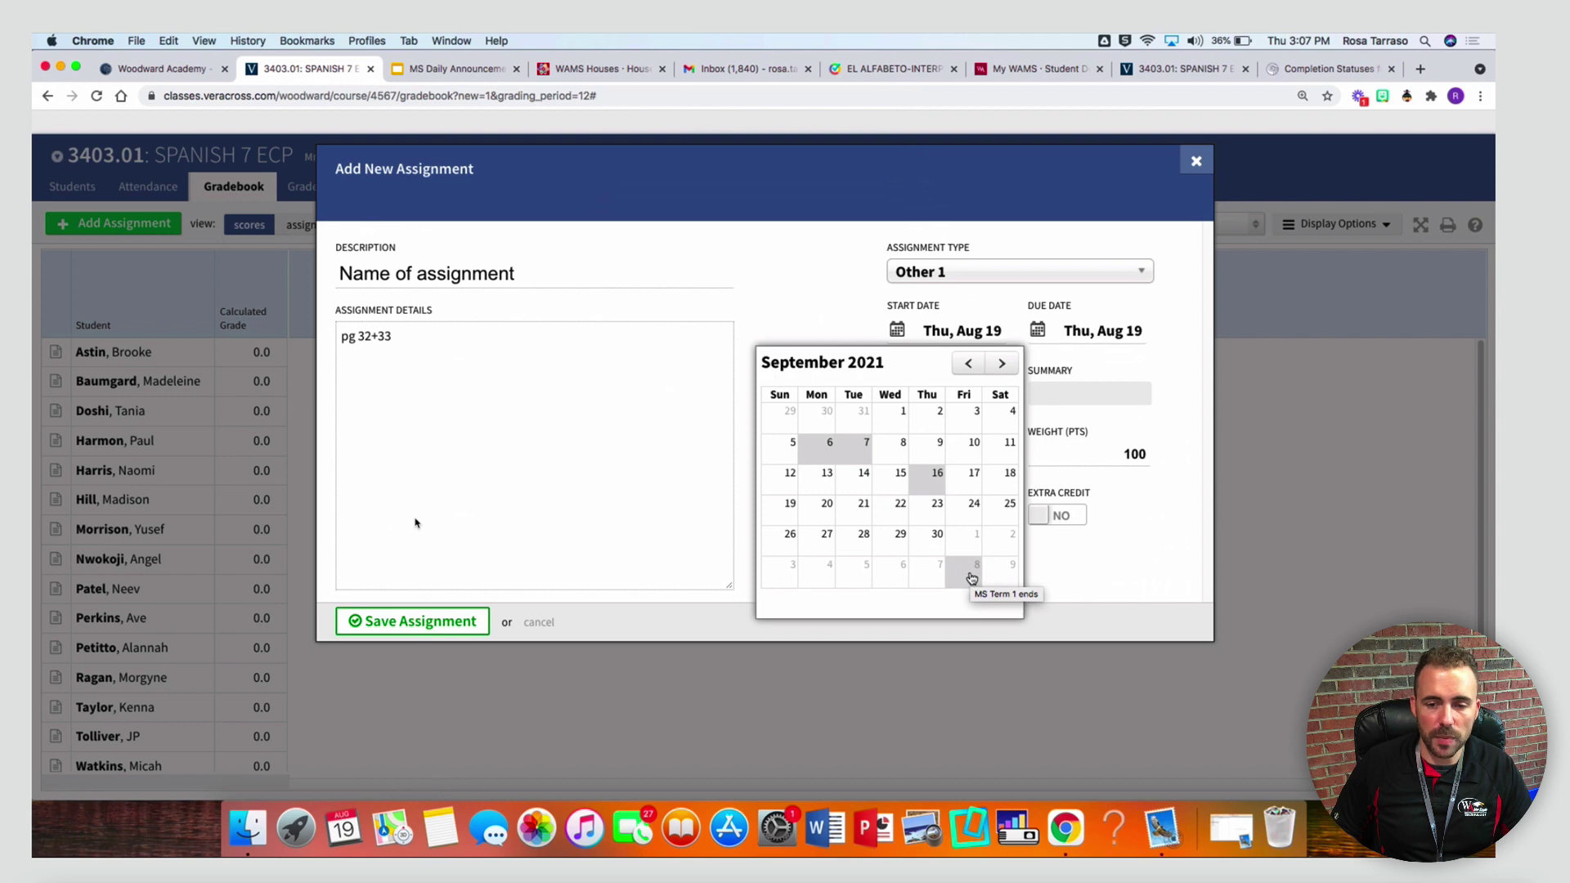
click(1002, 363)
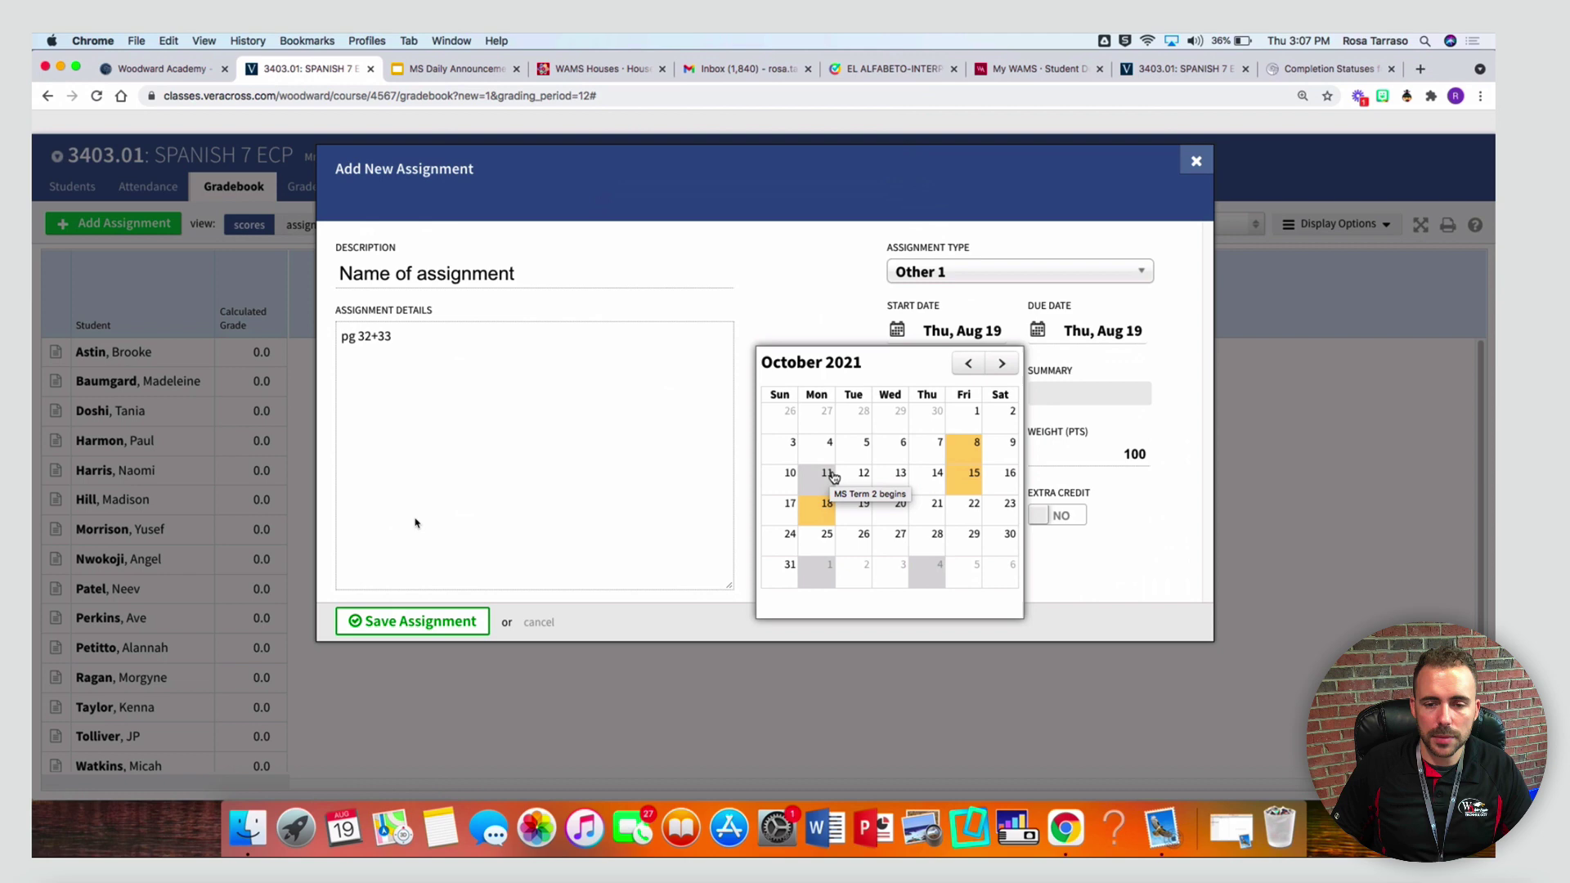
click(859, 475)
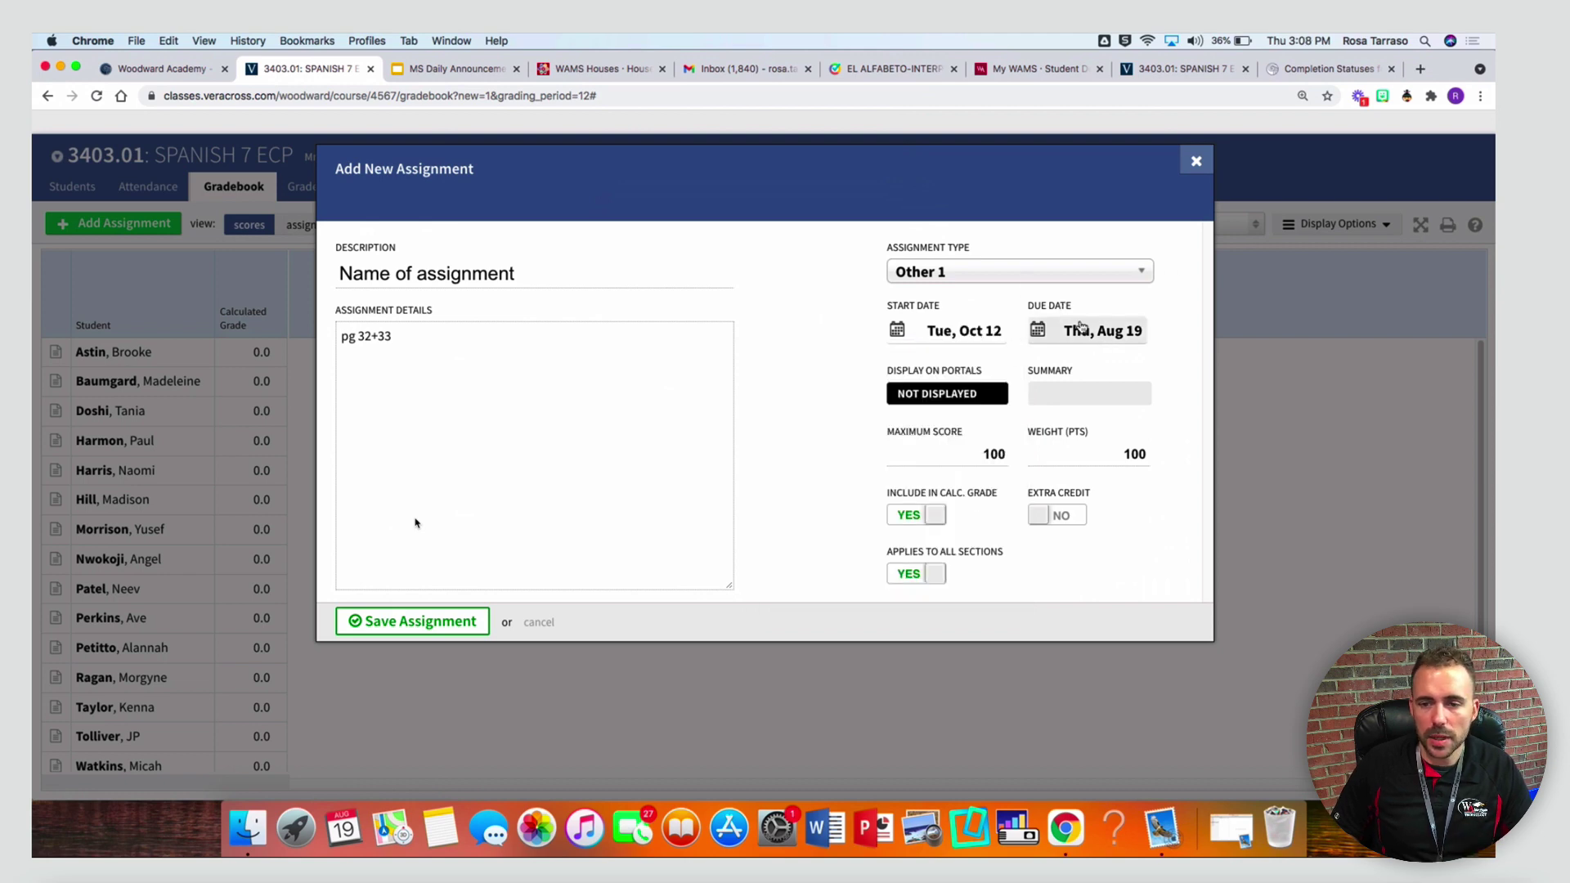
Set the due date to Tue, Oct 12 as well
click(1091, 335)
click(1001, 363)
click(1000, 363)
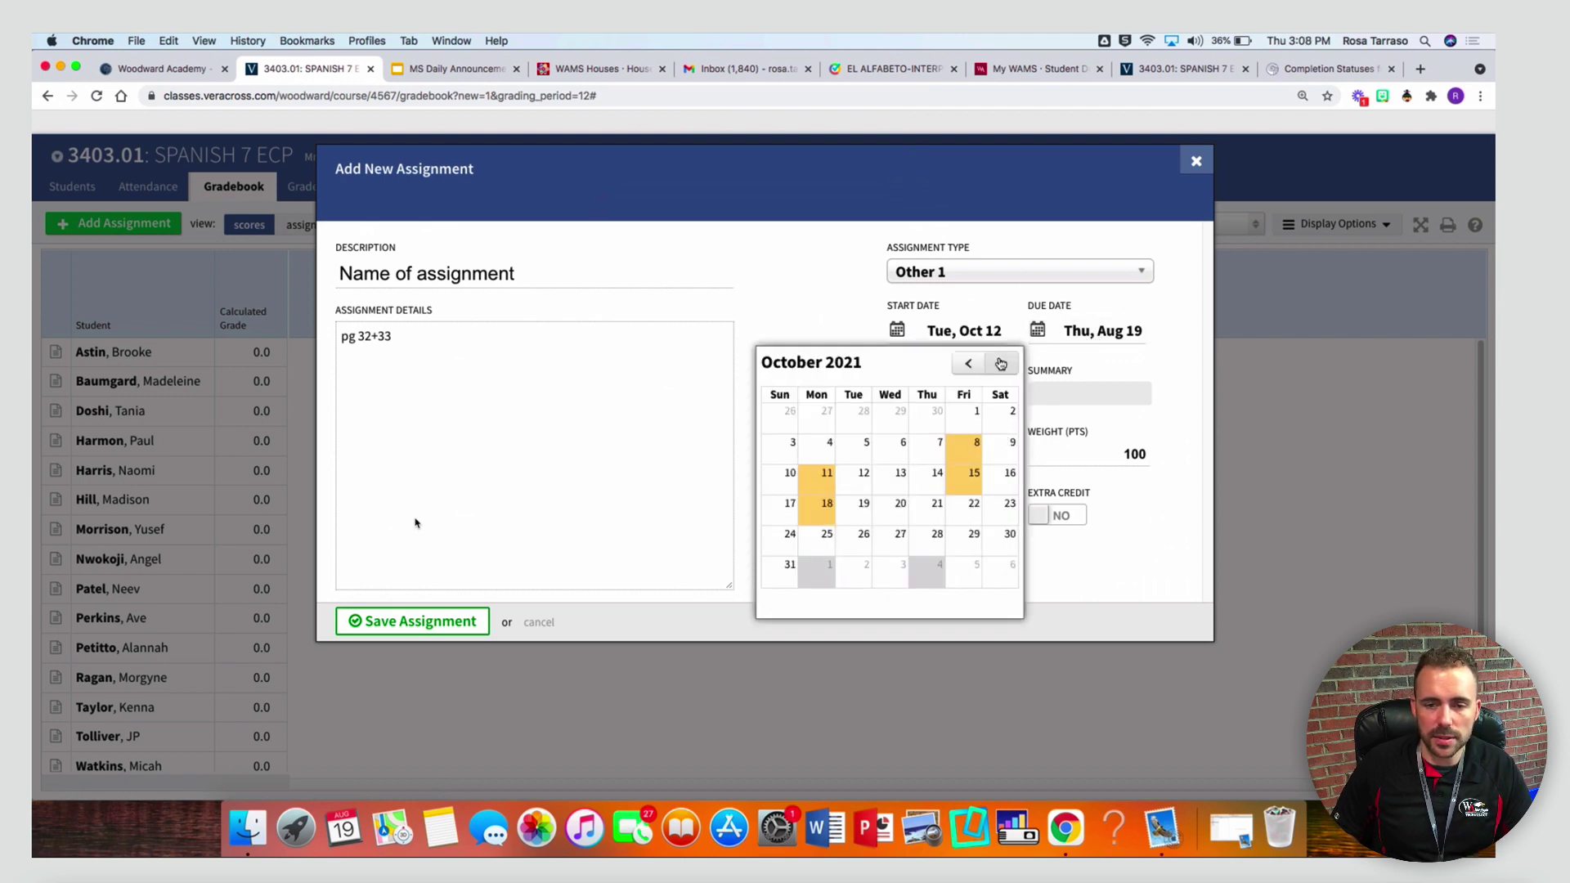
click(859, 484)
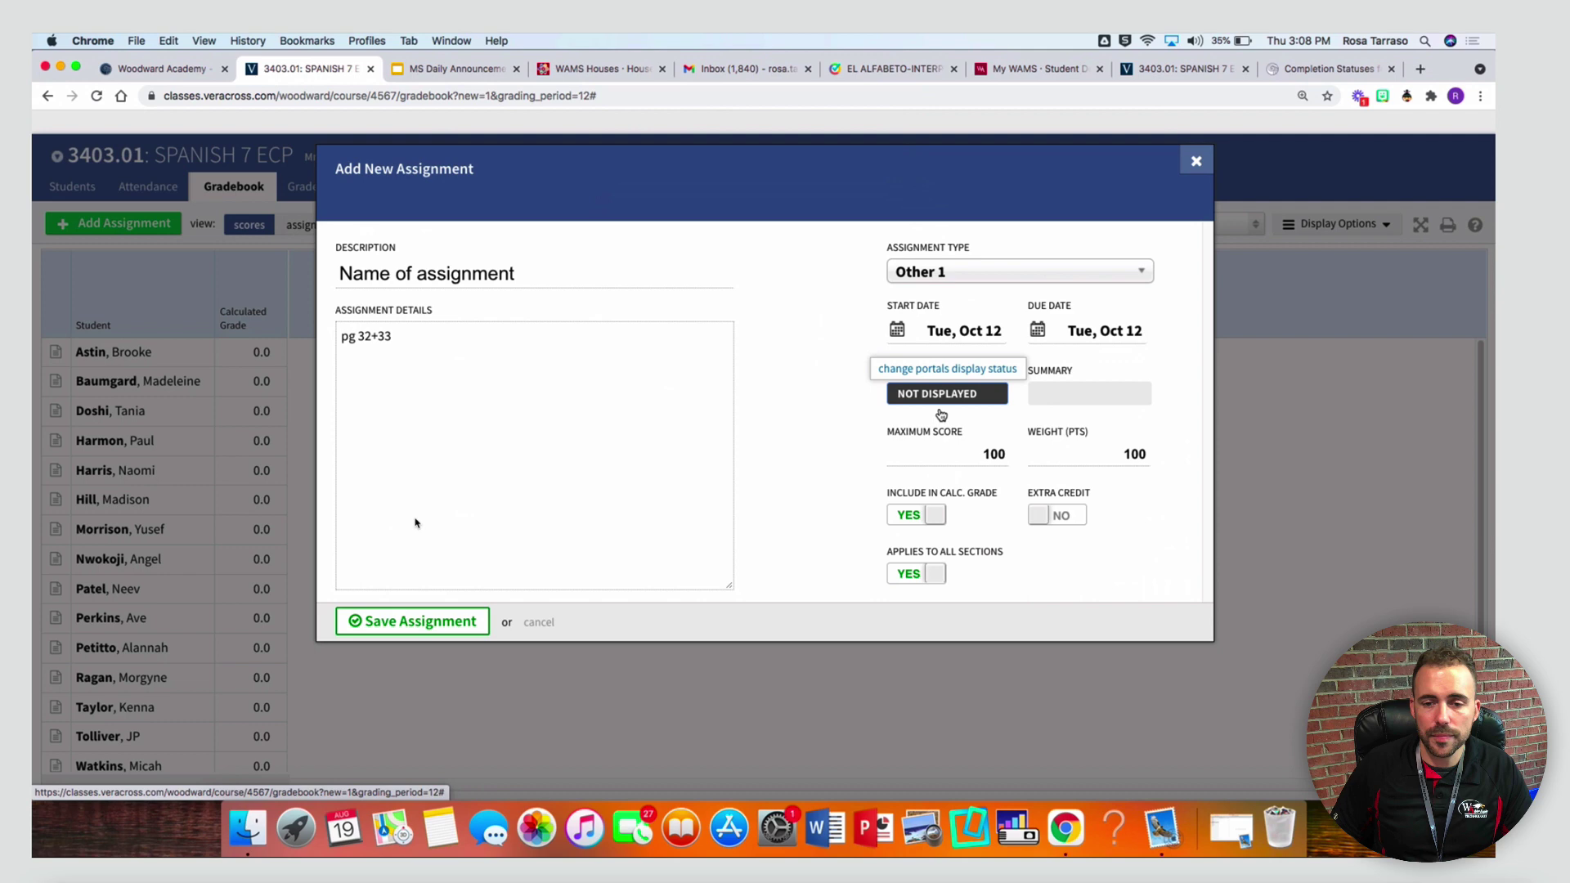
Confirm the maximum score of 100 and save 'Name of assignment'
drag(968, 456, 1041, 454)
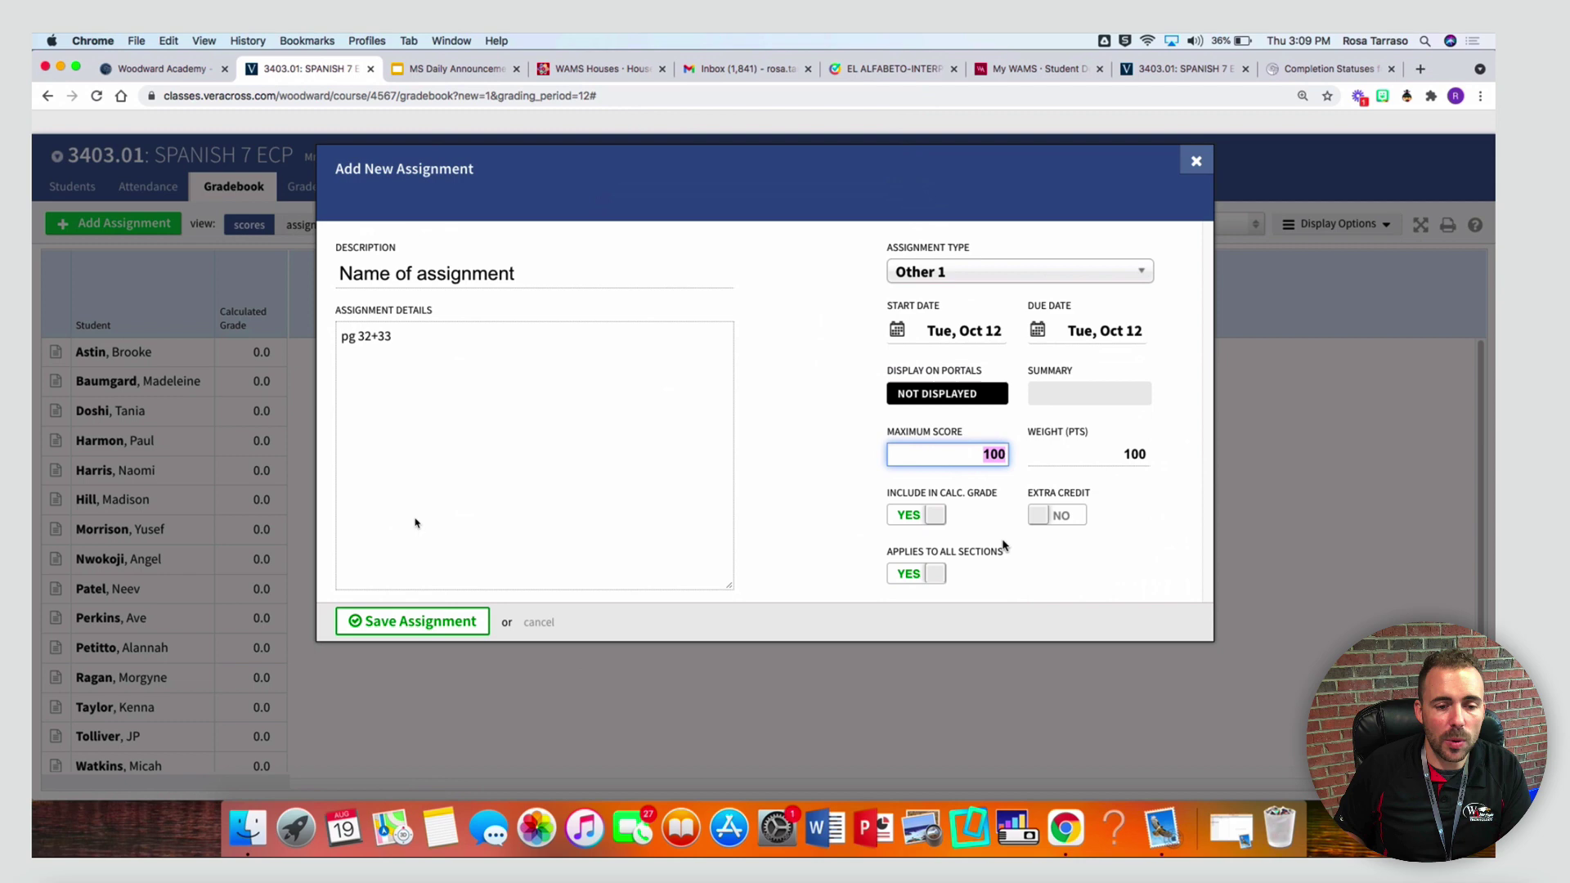
click(440, 623)
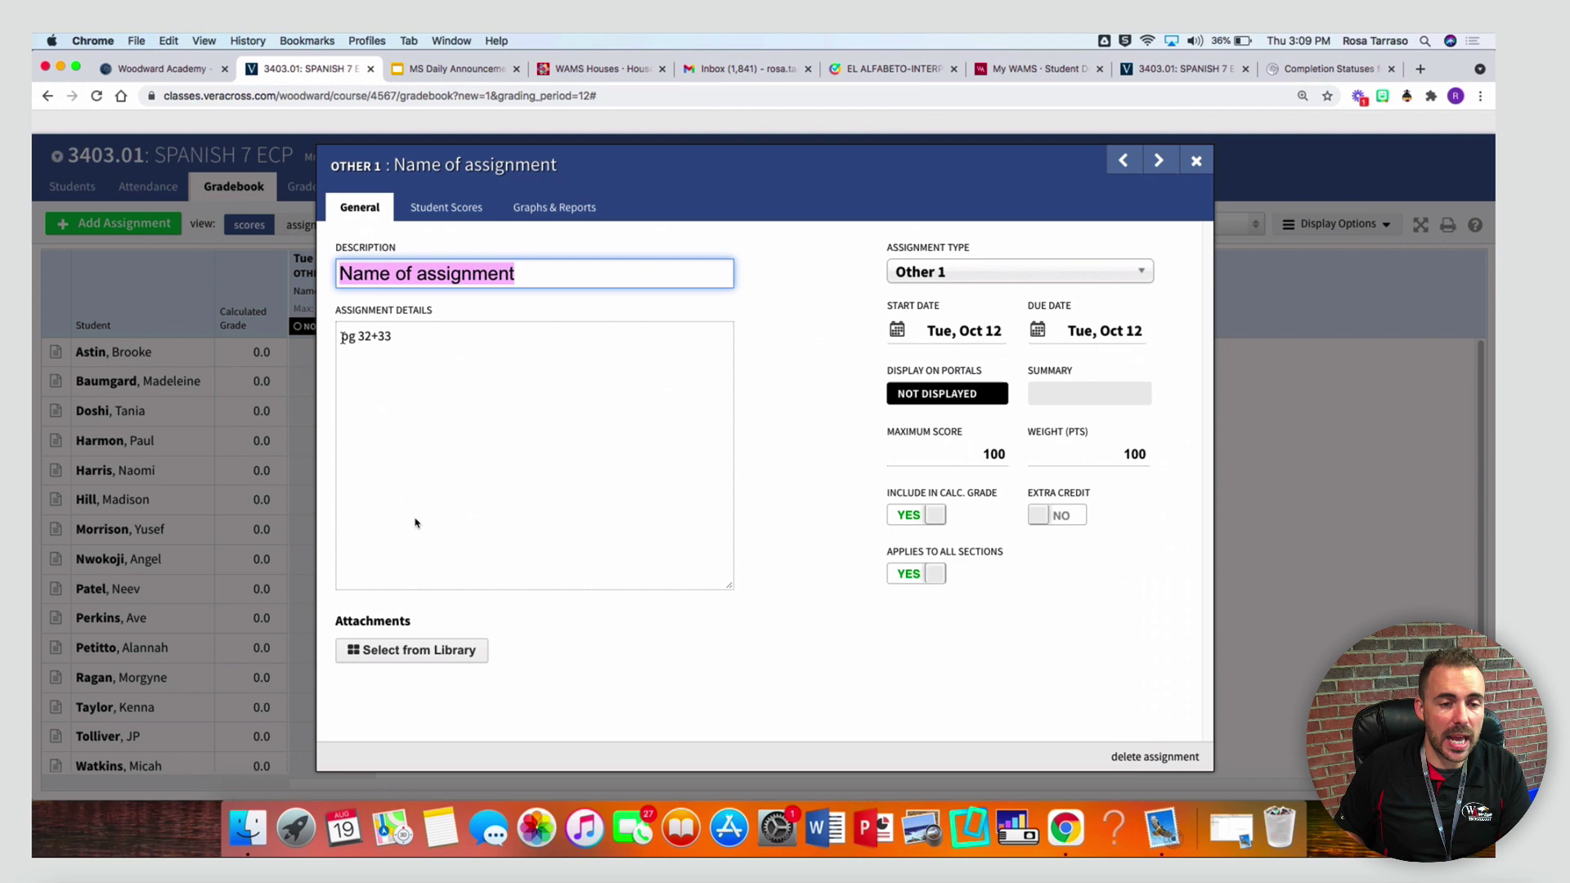
Close the resource library without attaching anything and show the Student Scores tab
drag(340, 336, 412, 340)
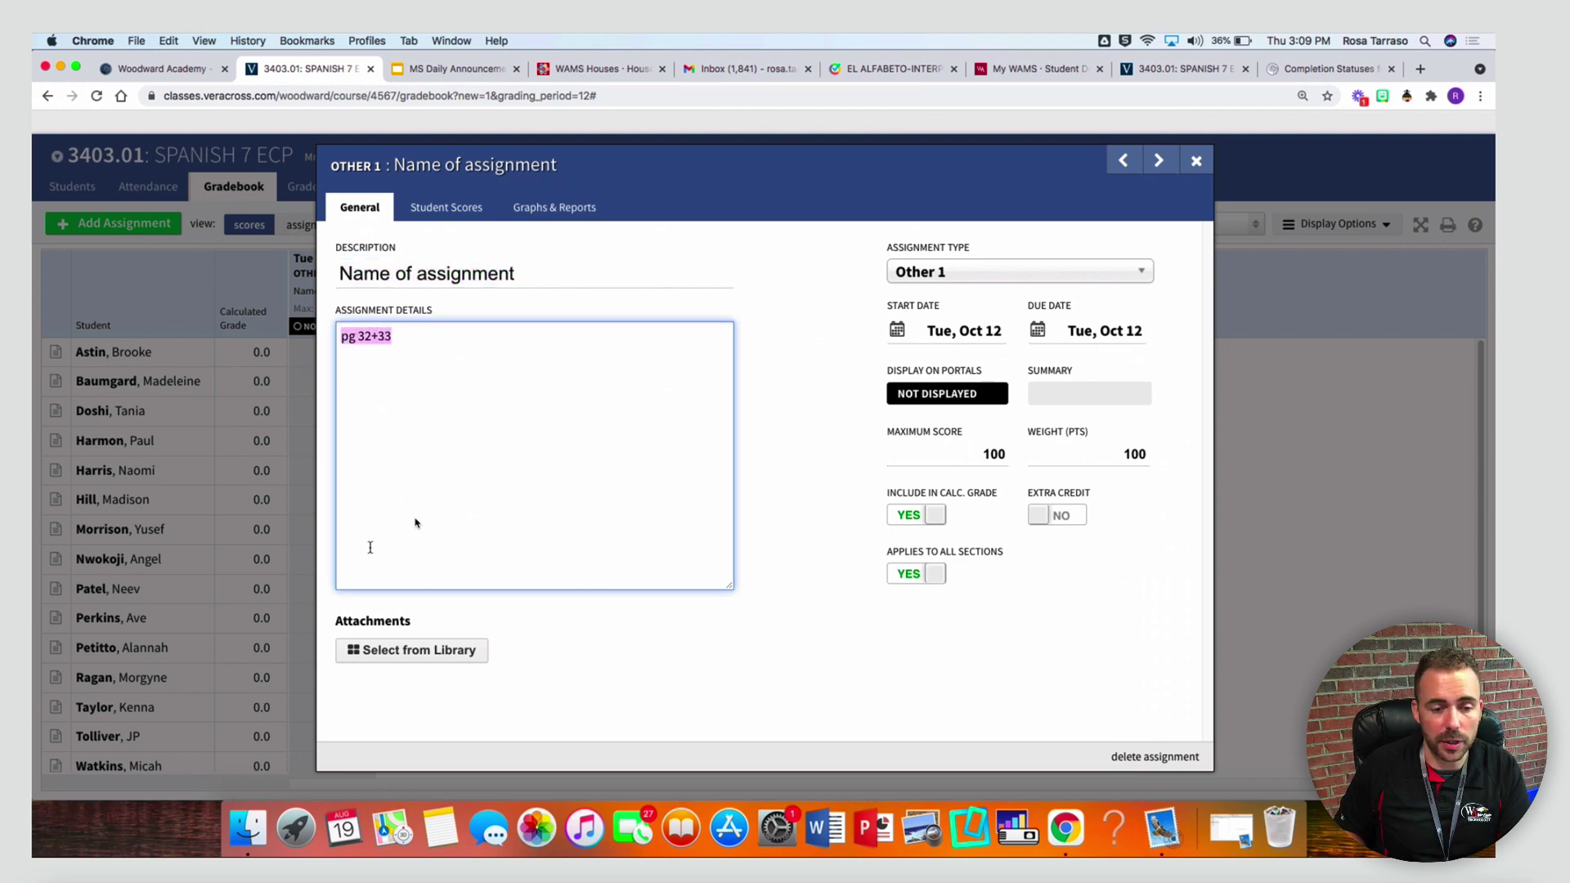
click(396, 659)
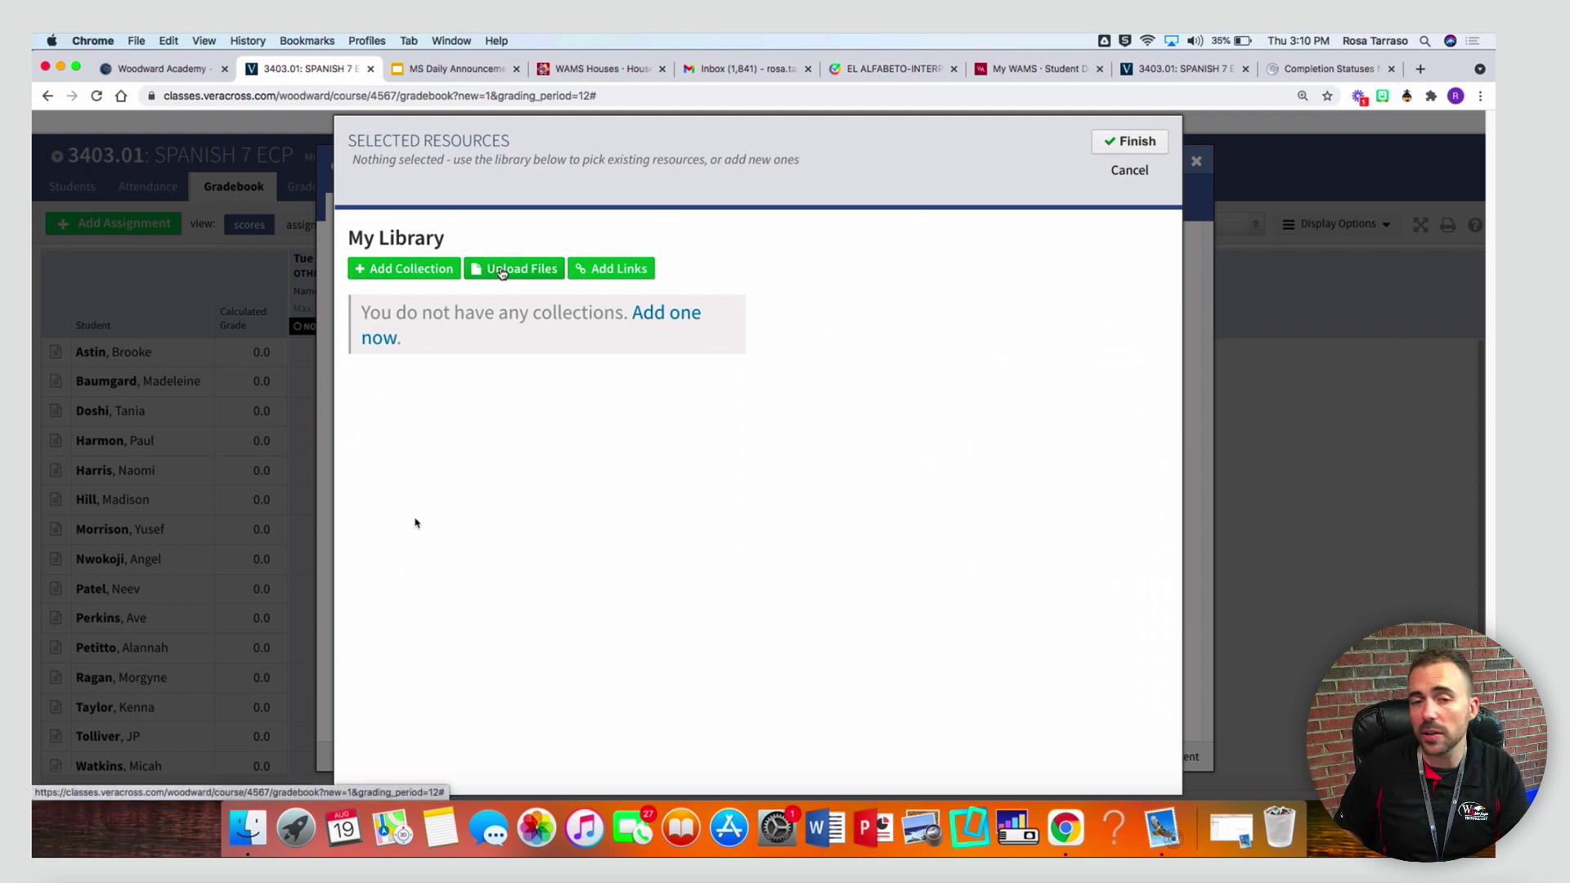
click(1153, 142)
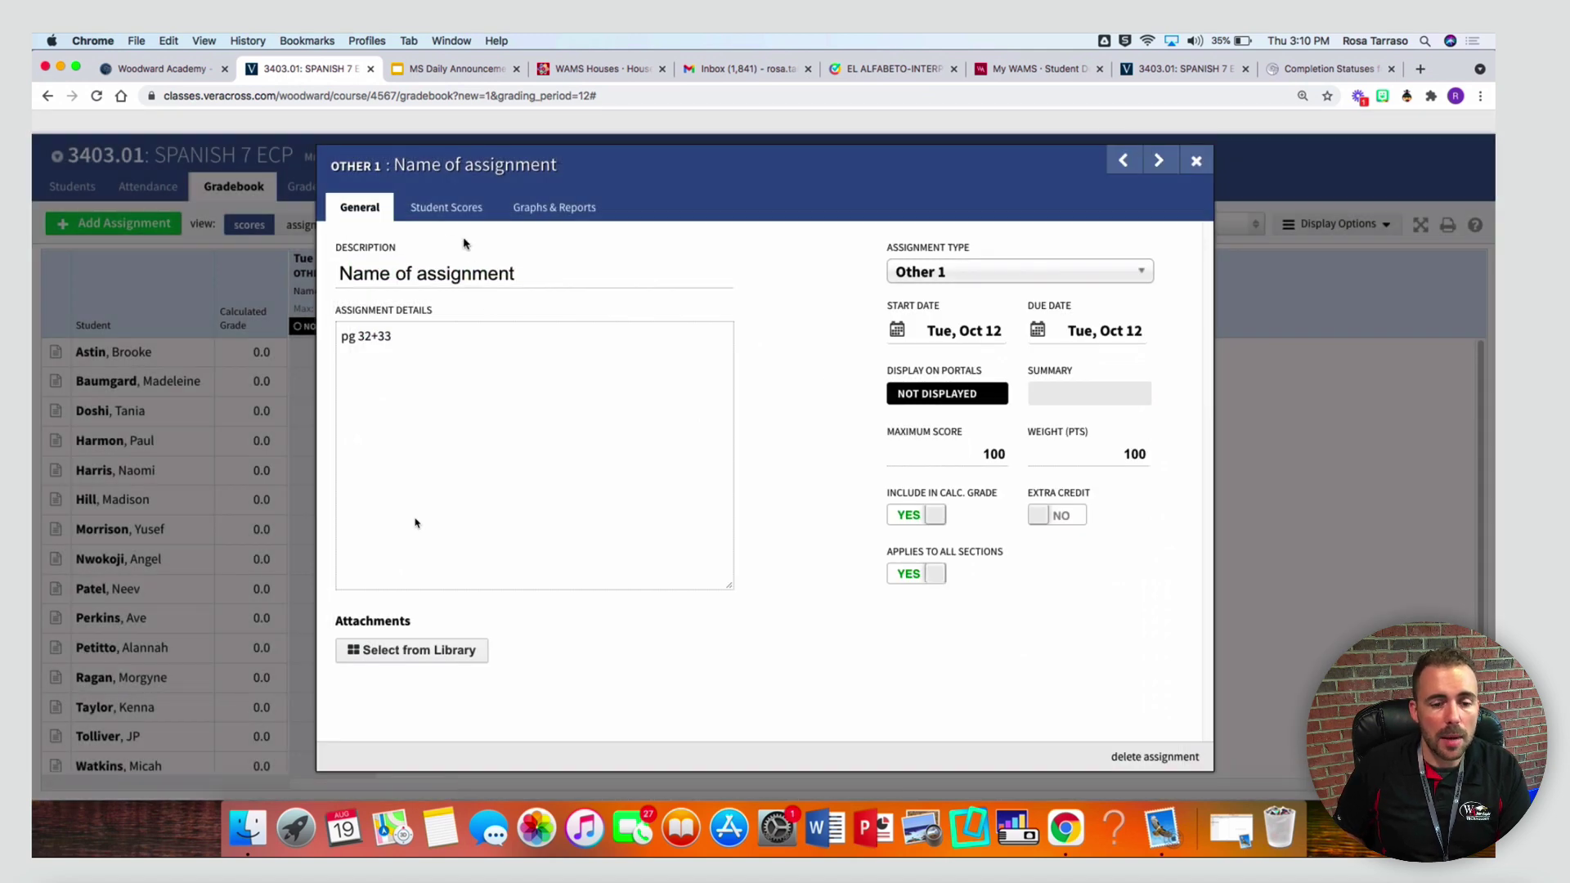
click(459, 211)
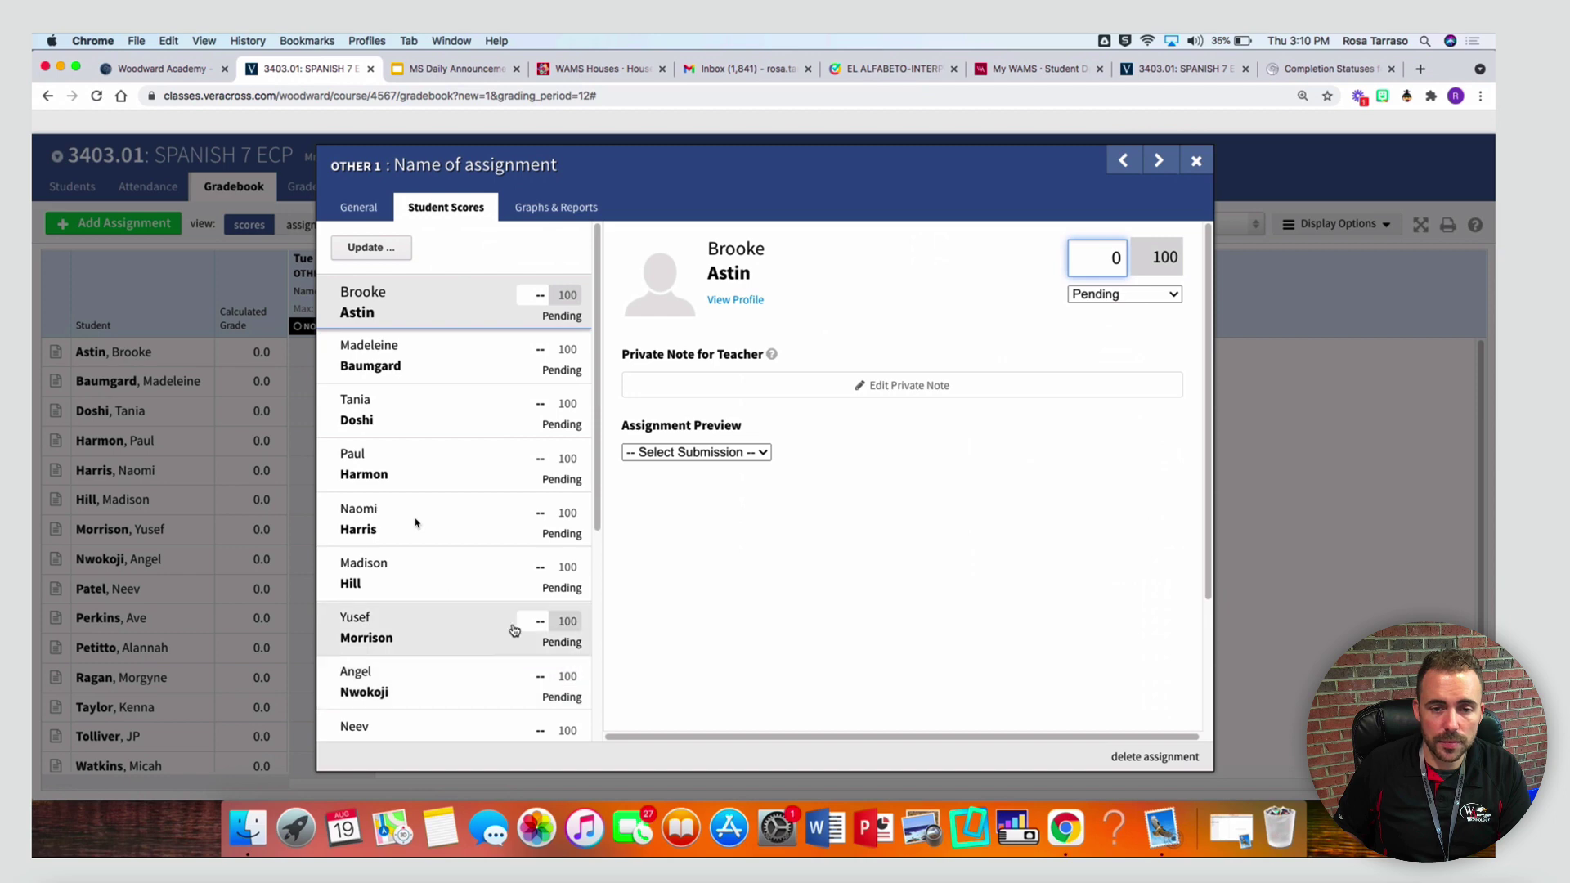
Check the submission list and score graphs, then close the assignment to the gradebook
click(671, 450)
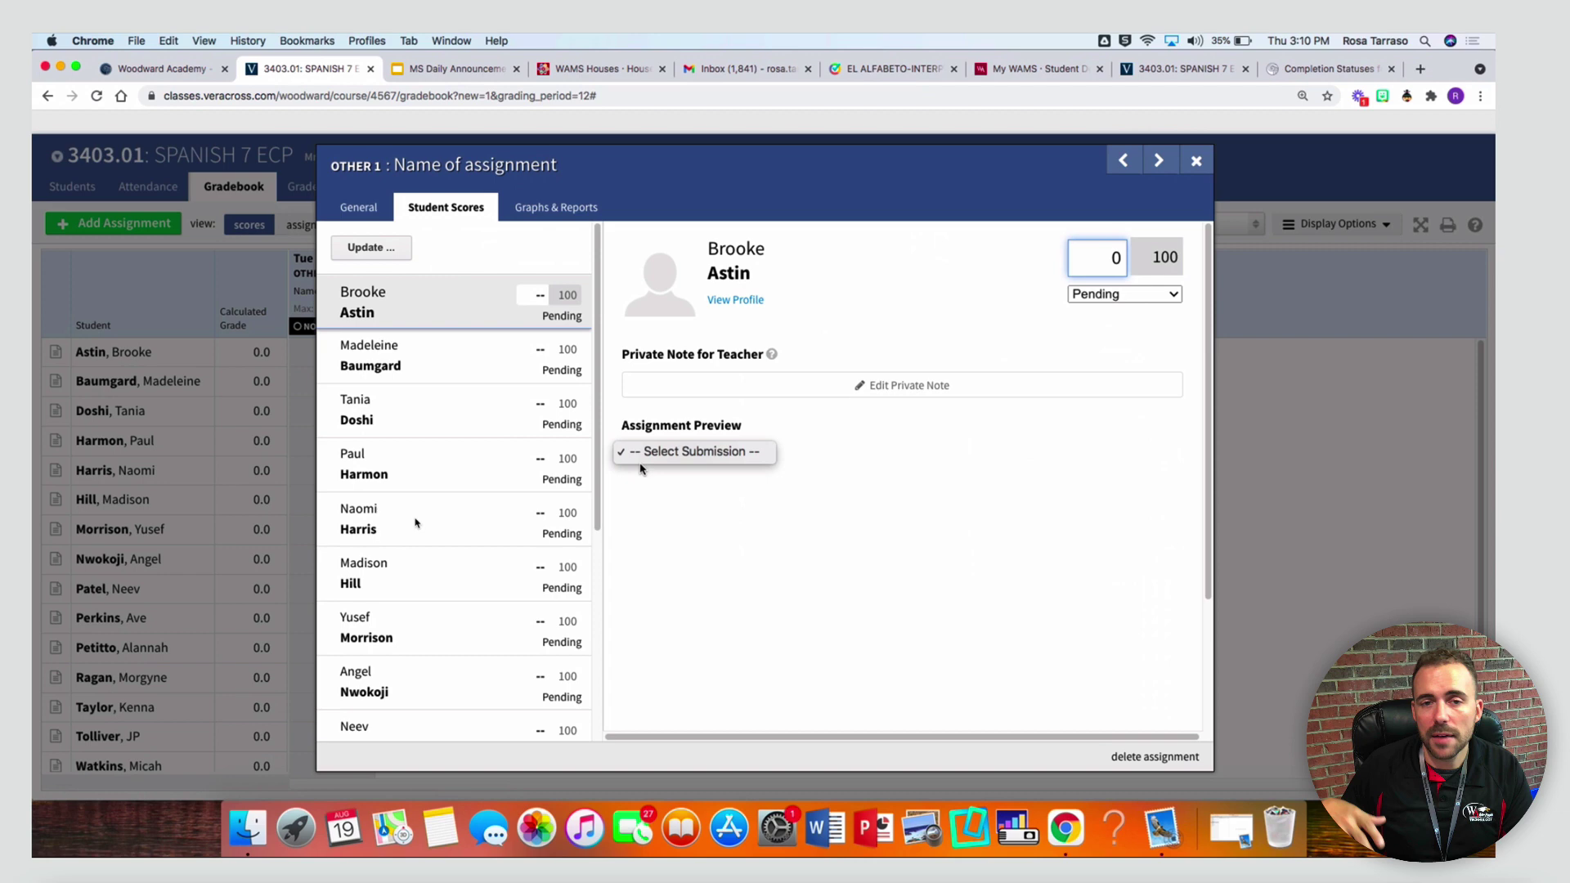
click(676, 513)
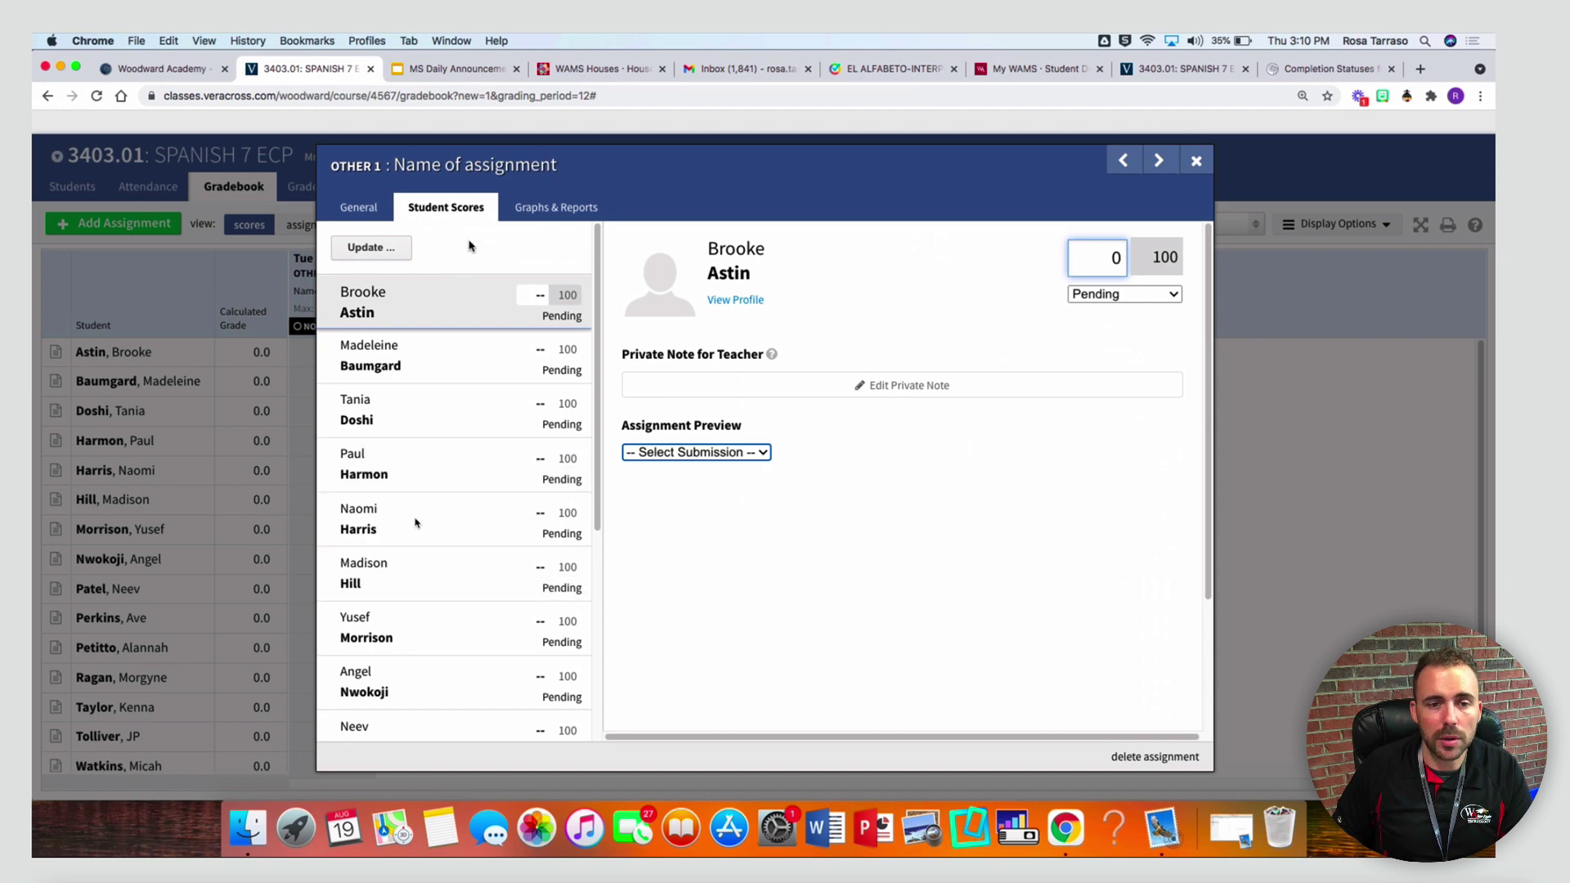
click(520, 218)
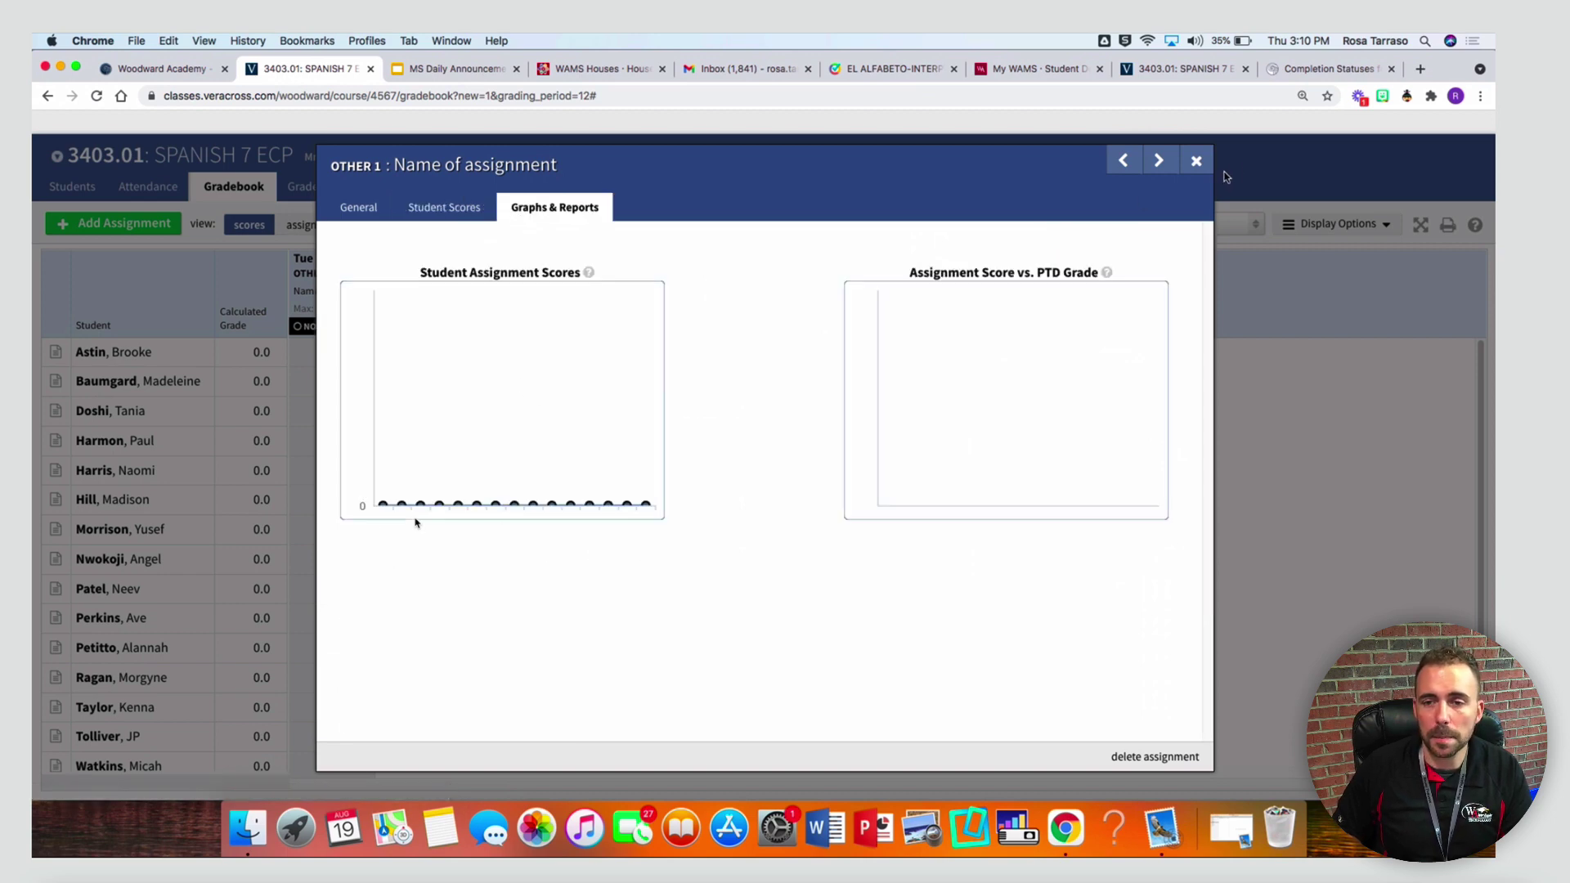
click(1198, 164)
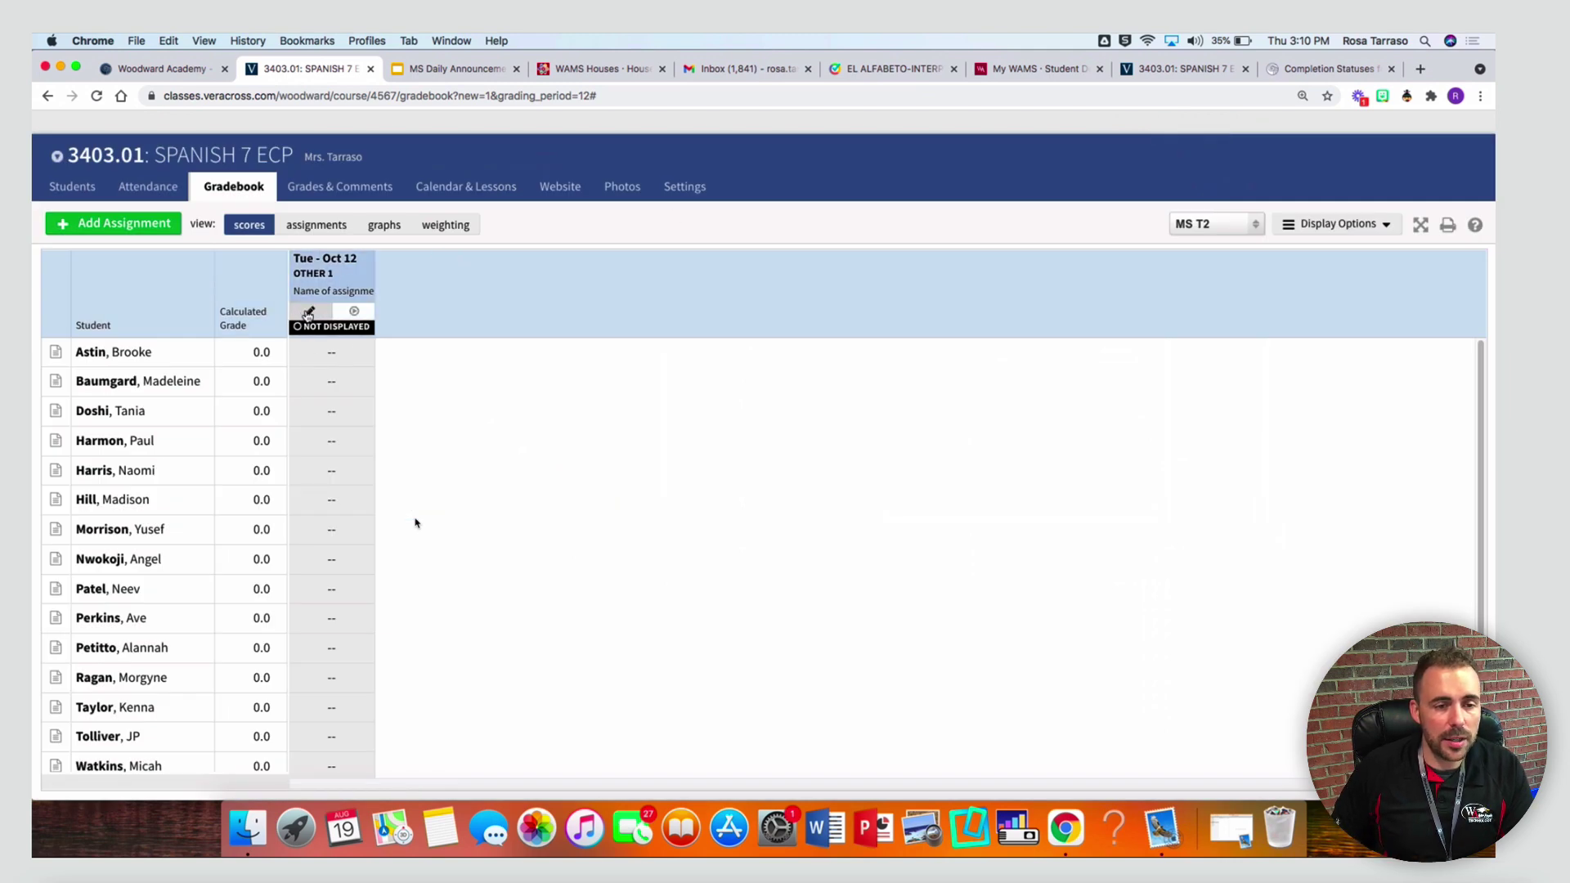
click(309, 317)
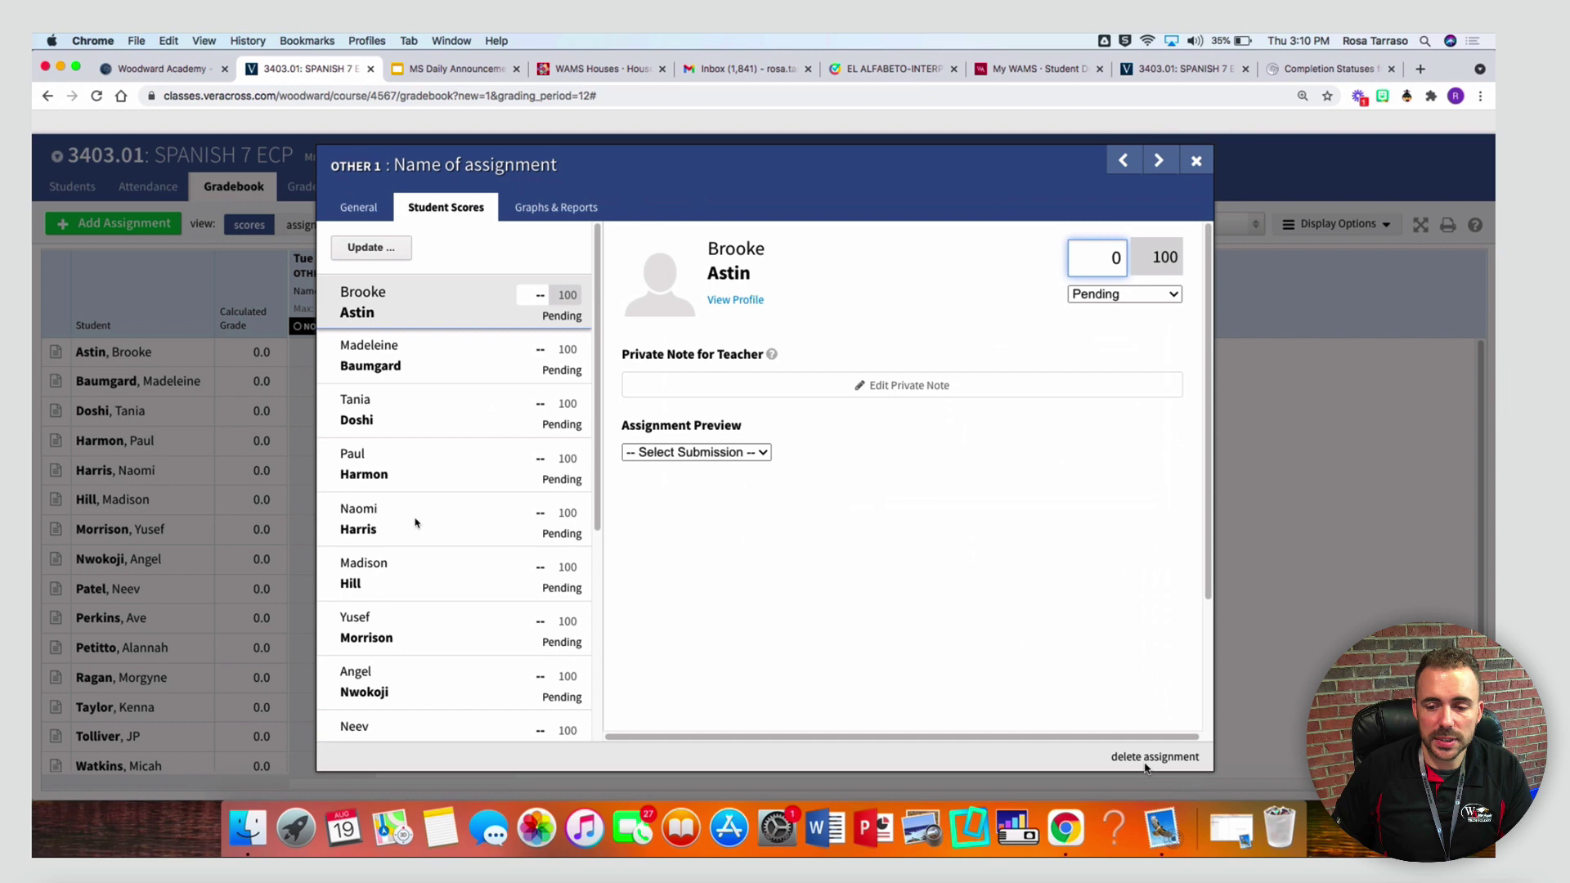
click(1196, 162)
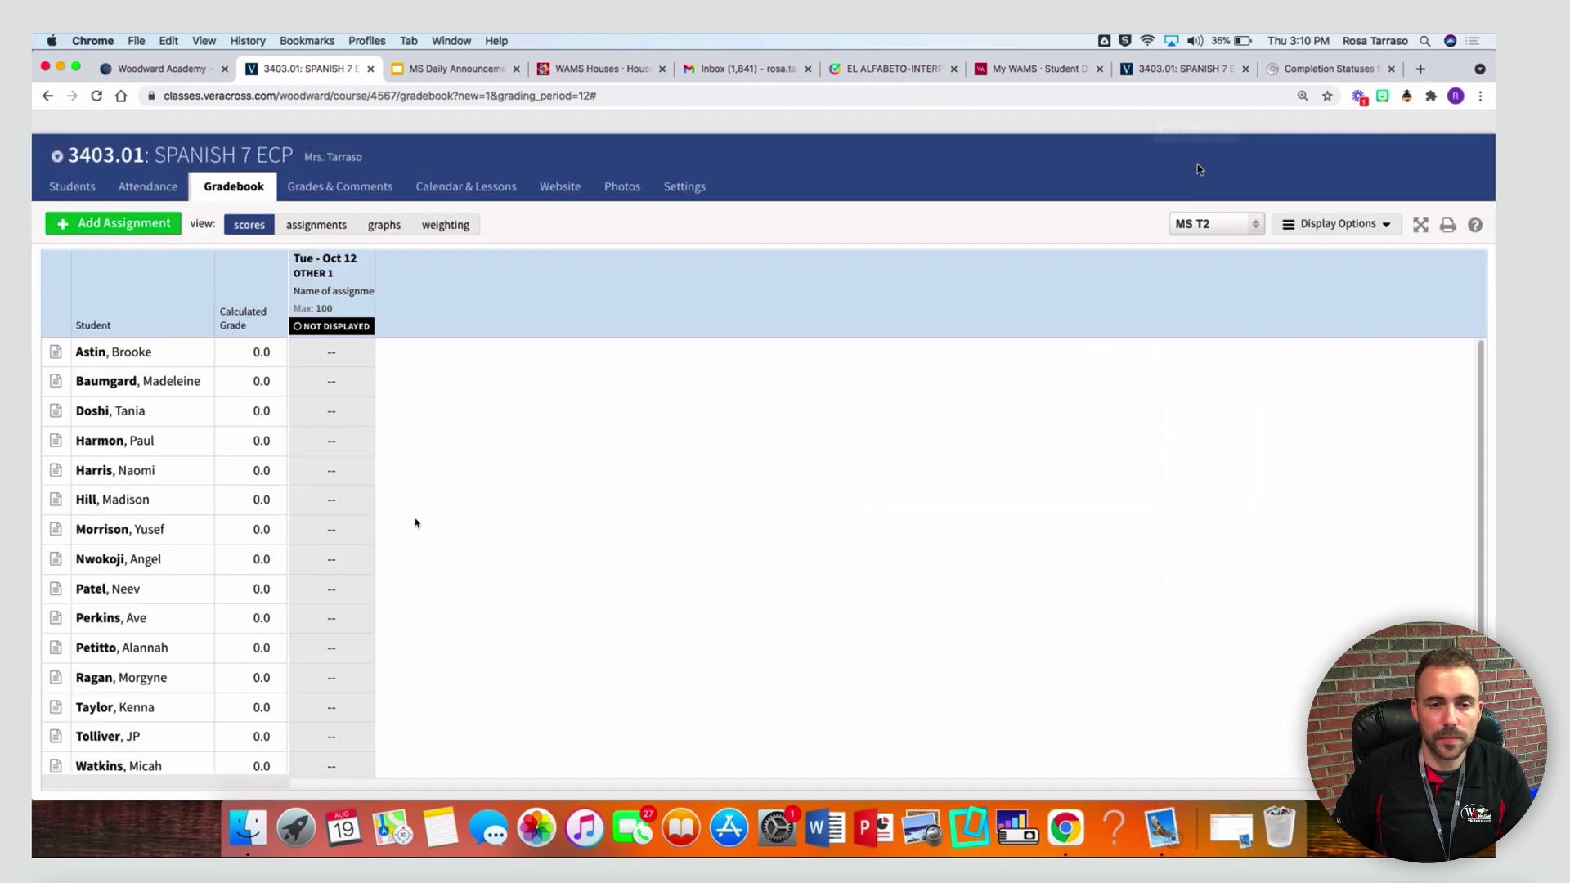
mouse_move(357, 311)
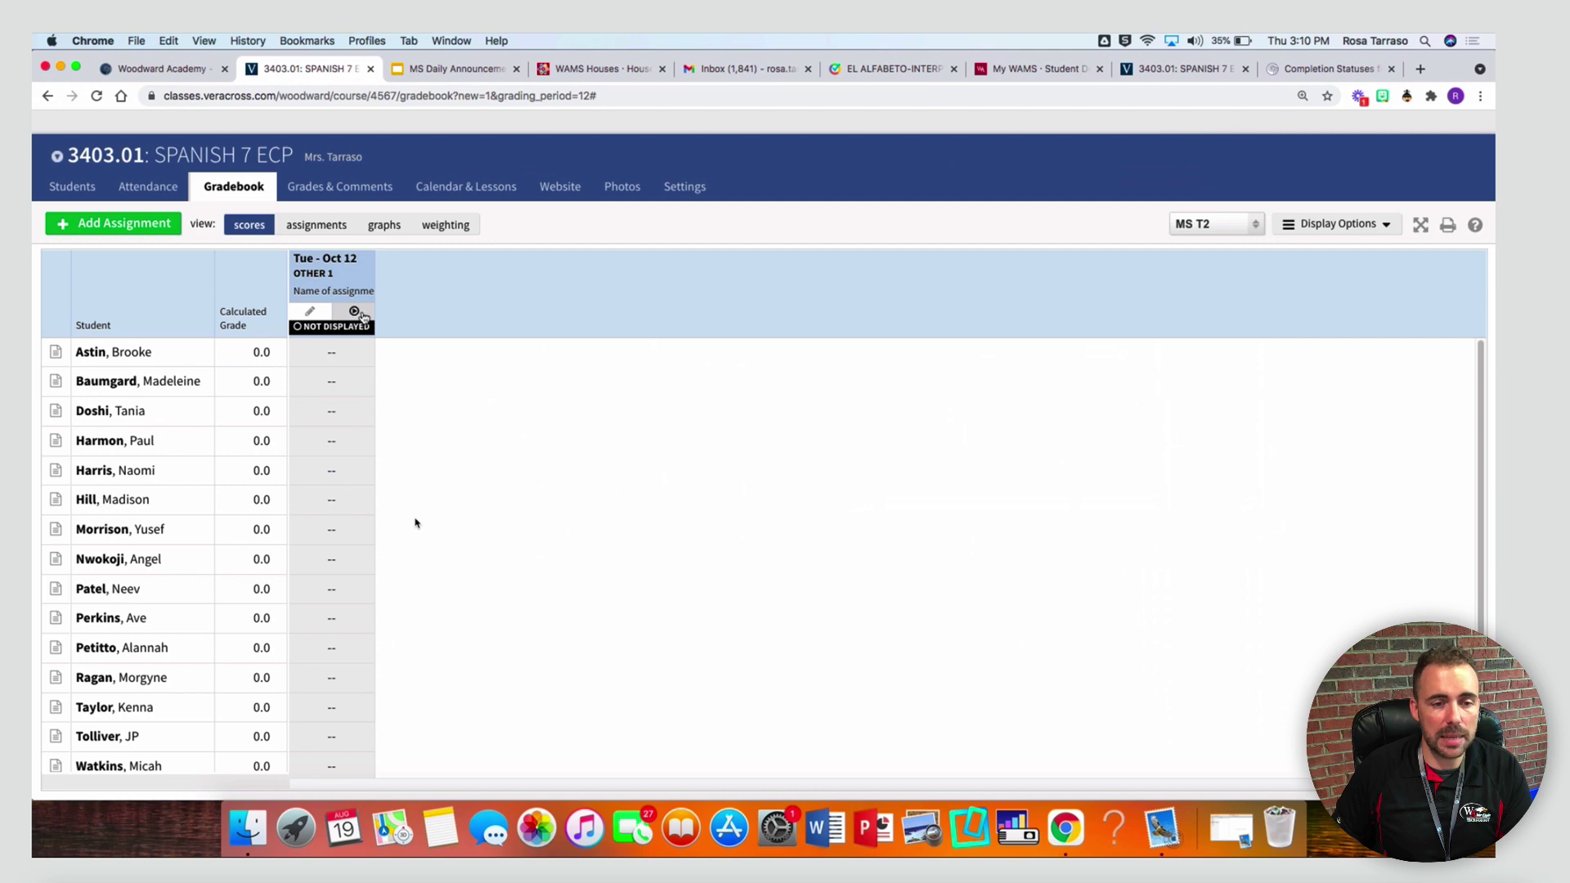
Quick-fill every student's raw score with 100 and check the completion status options
click(357, 311)
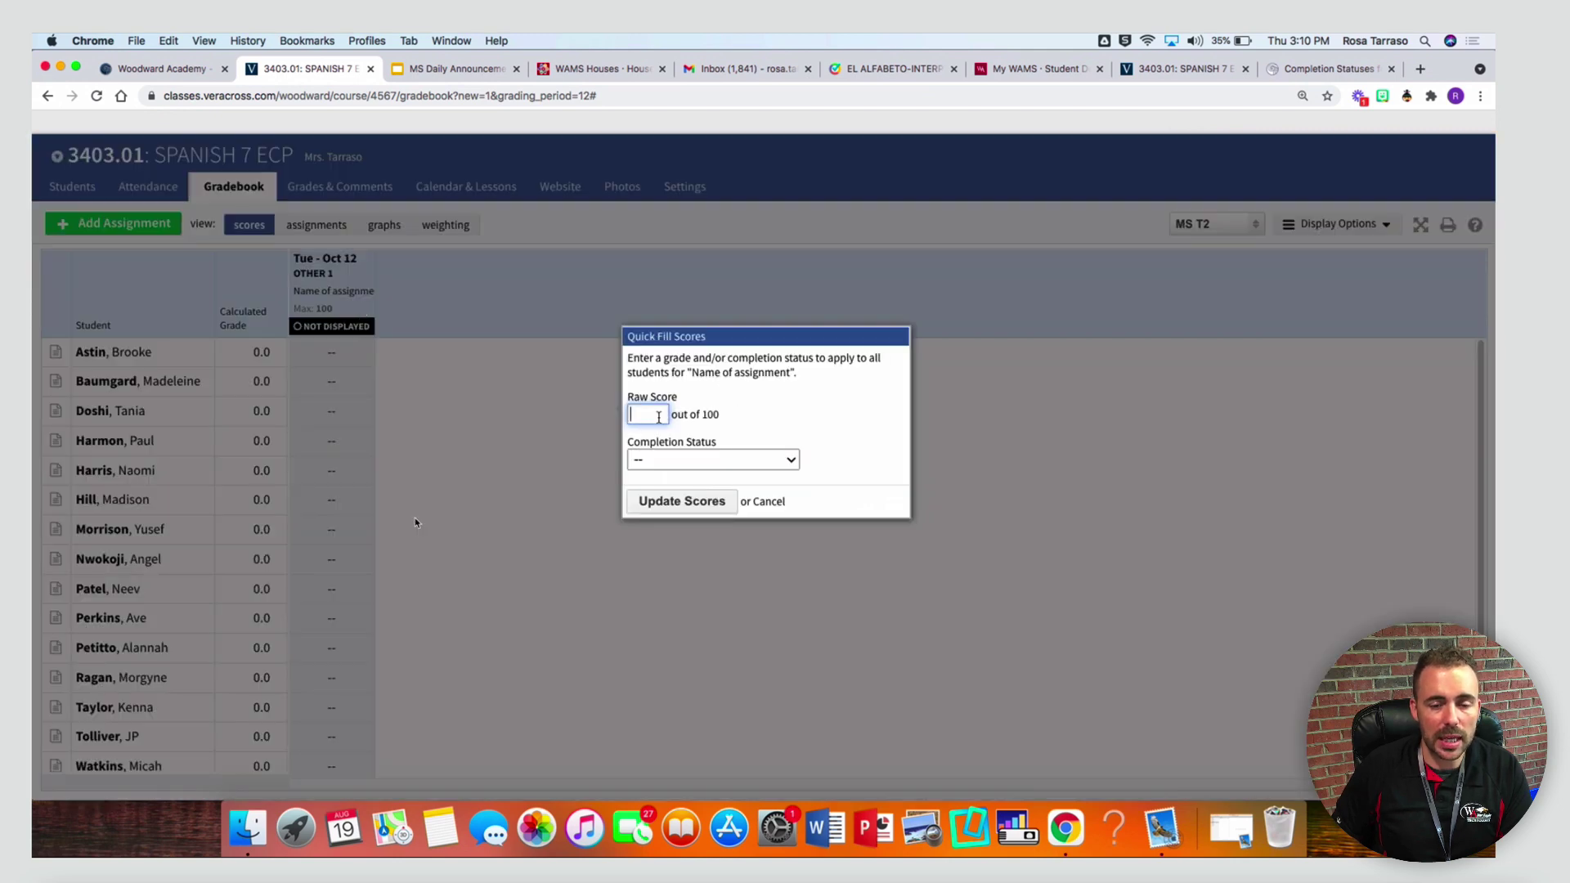
text(11)
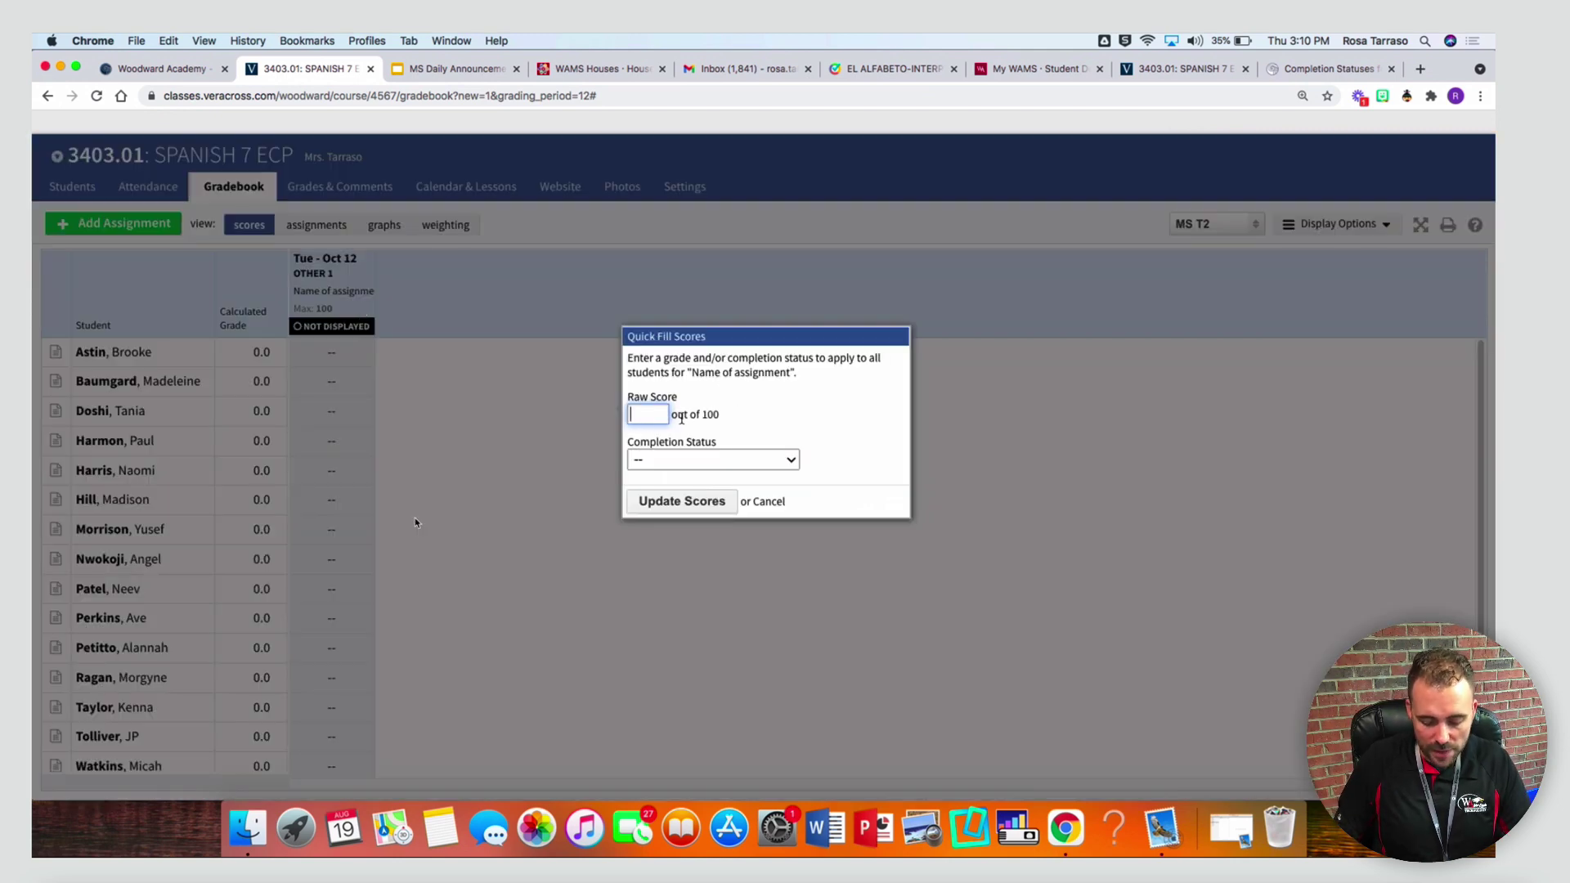
key(BackSpace)
text(00)
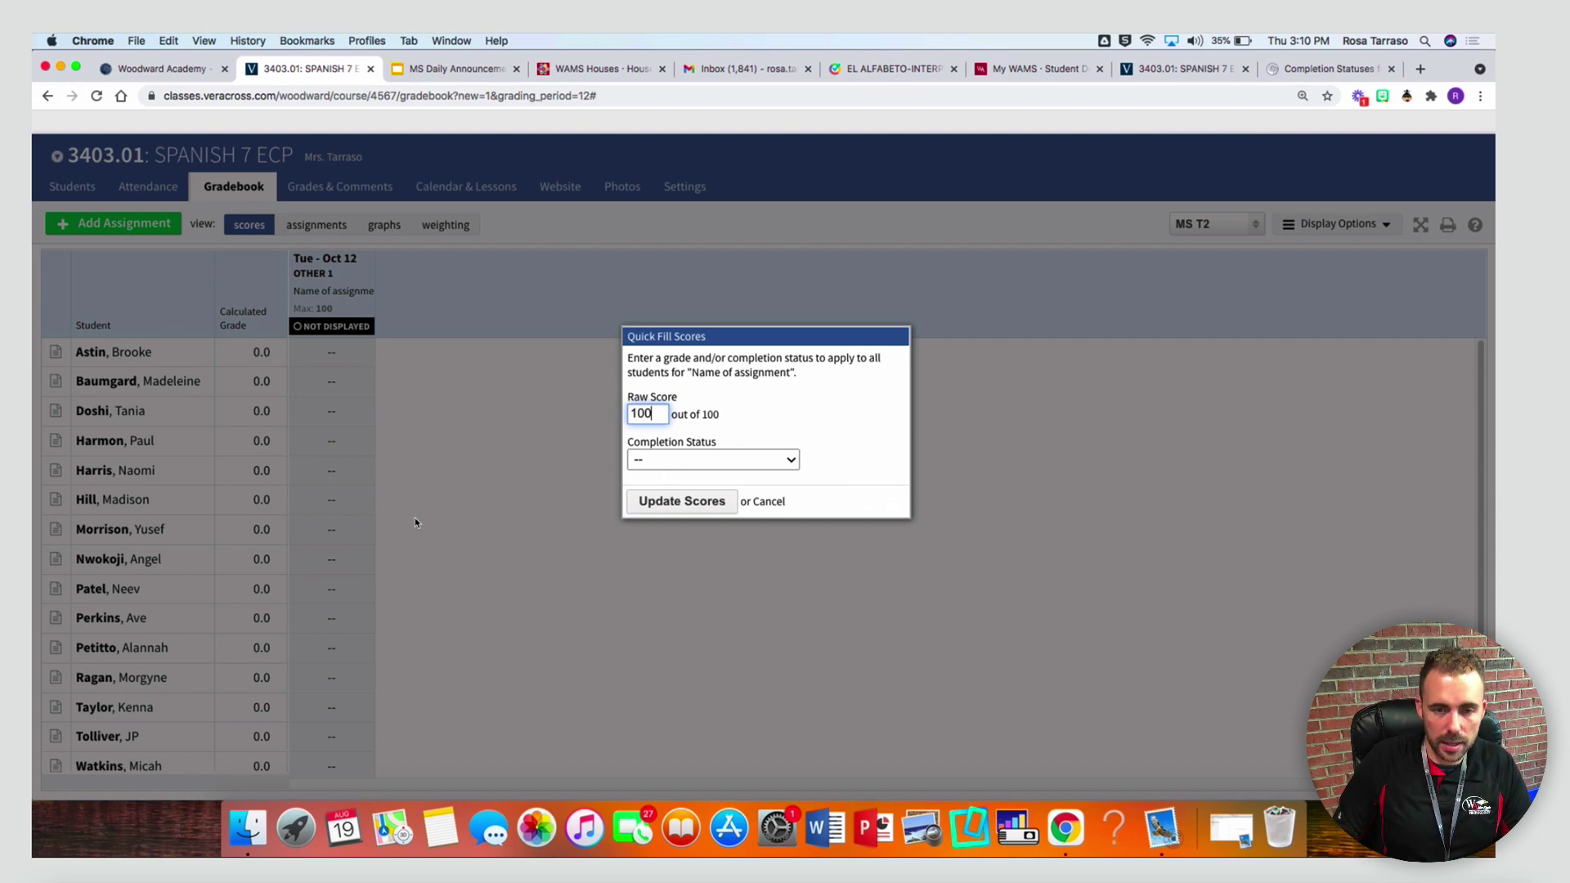
click(716, 461)
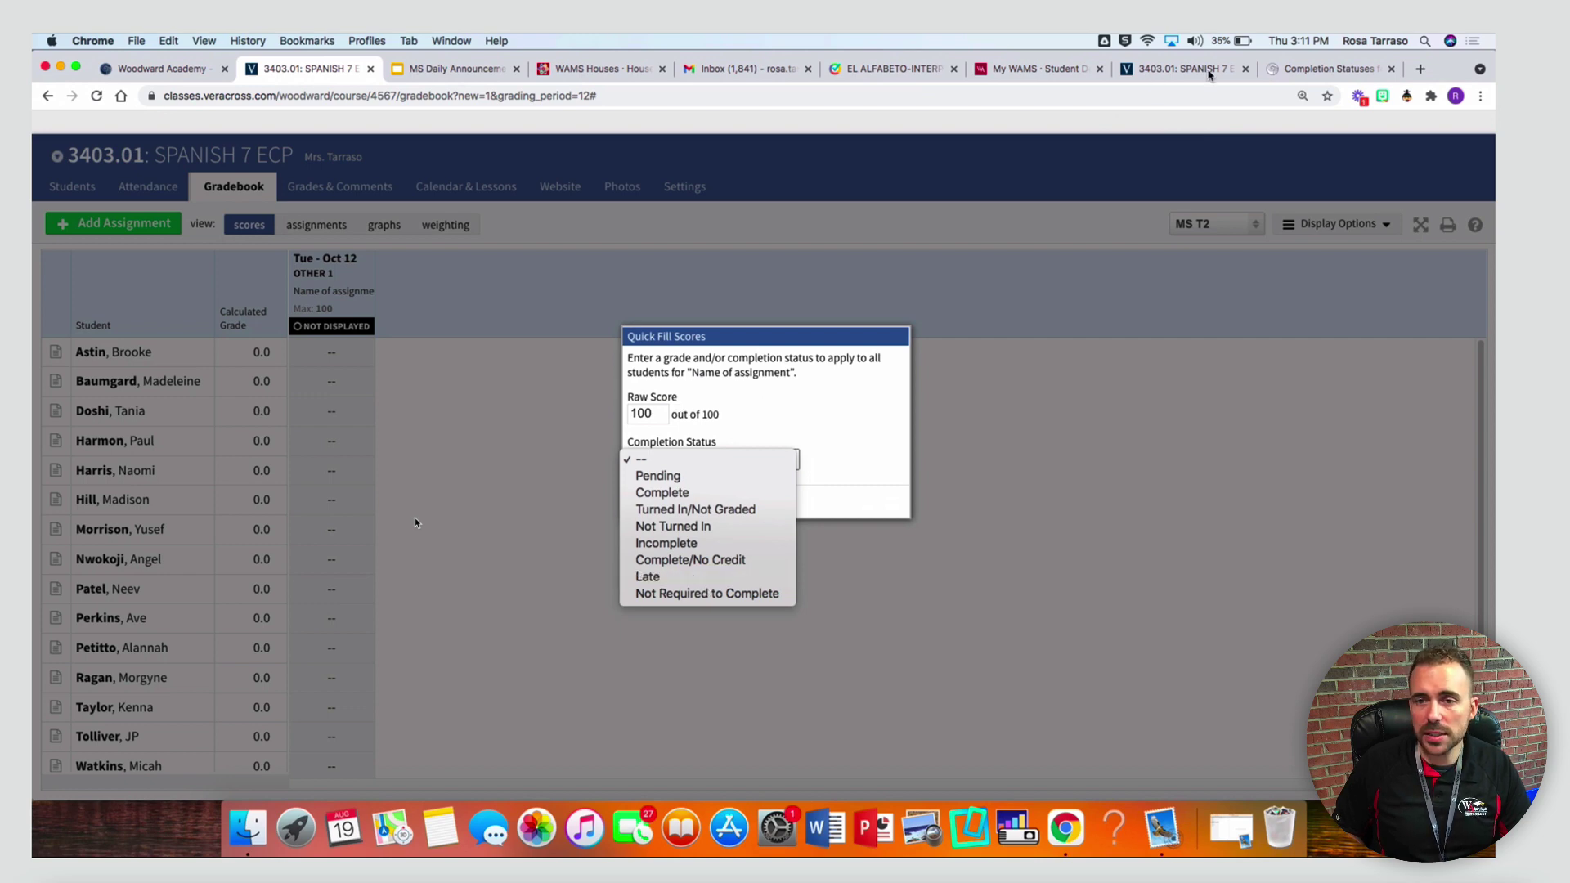
click(1308, 84)
Read which statuses affect the PTD grade and highlight the Pending heading
click(1309, 71)
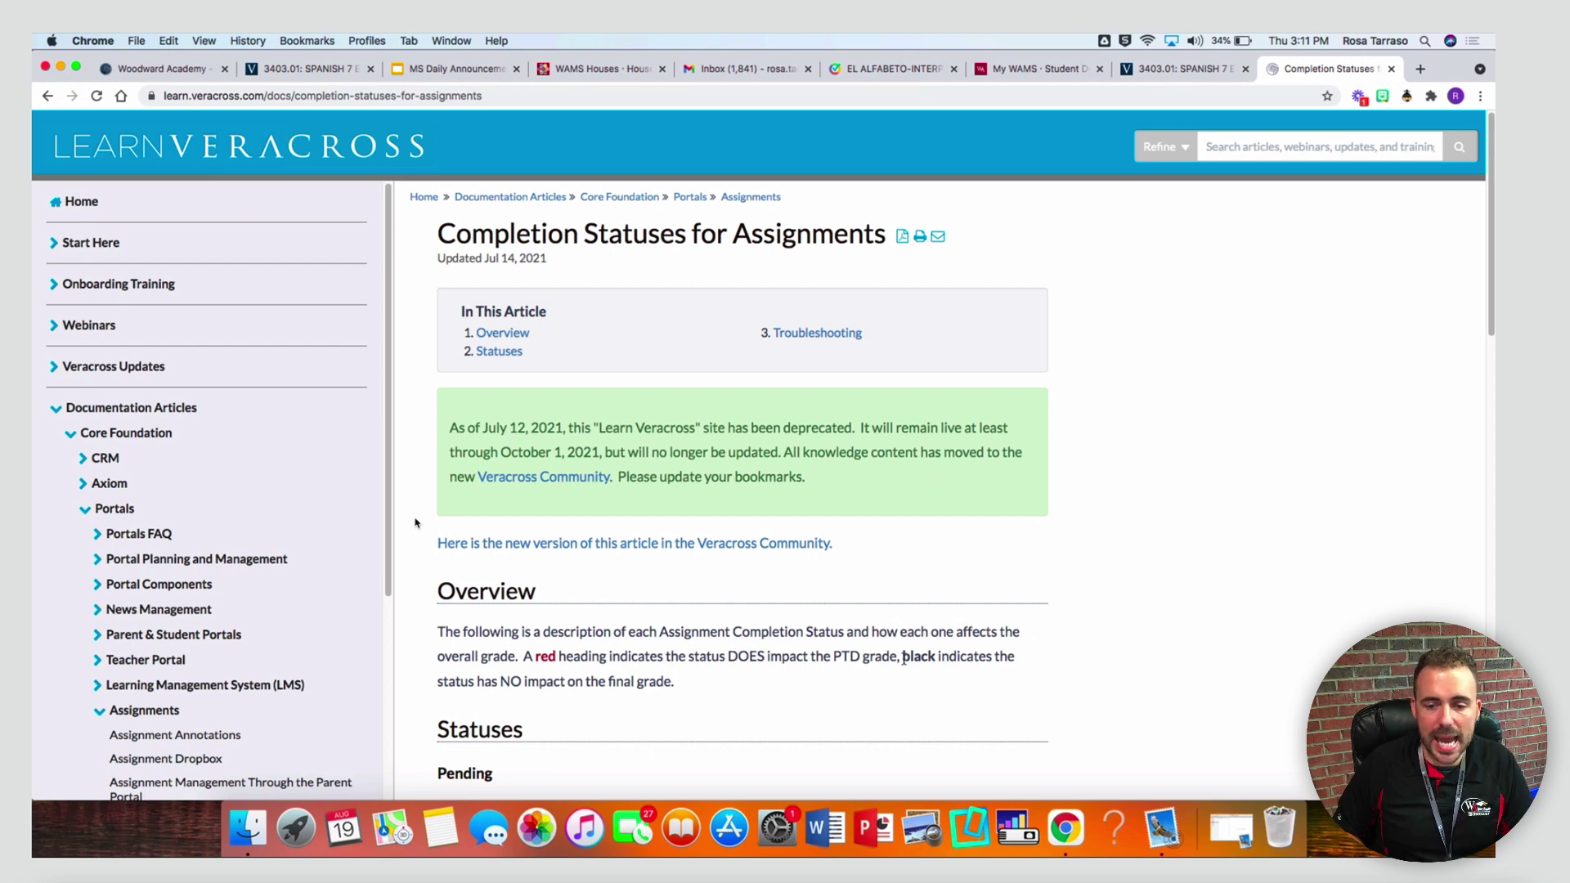
drag(903, 658, 672, 679)
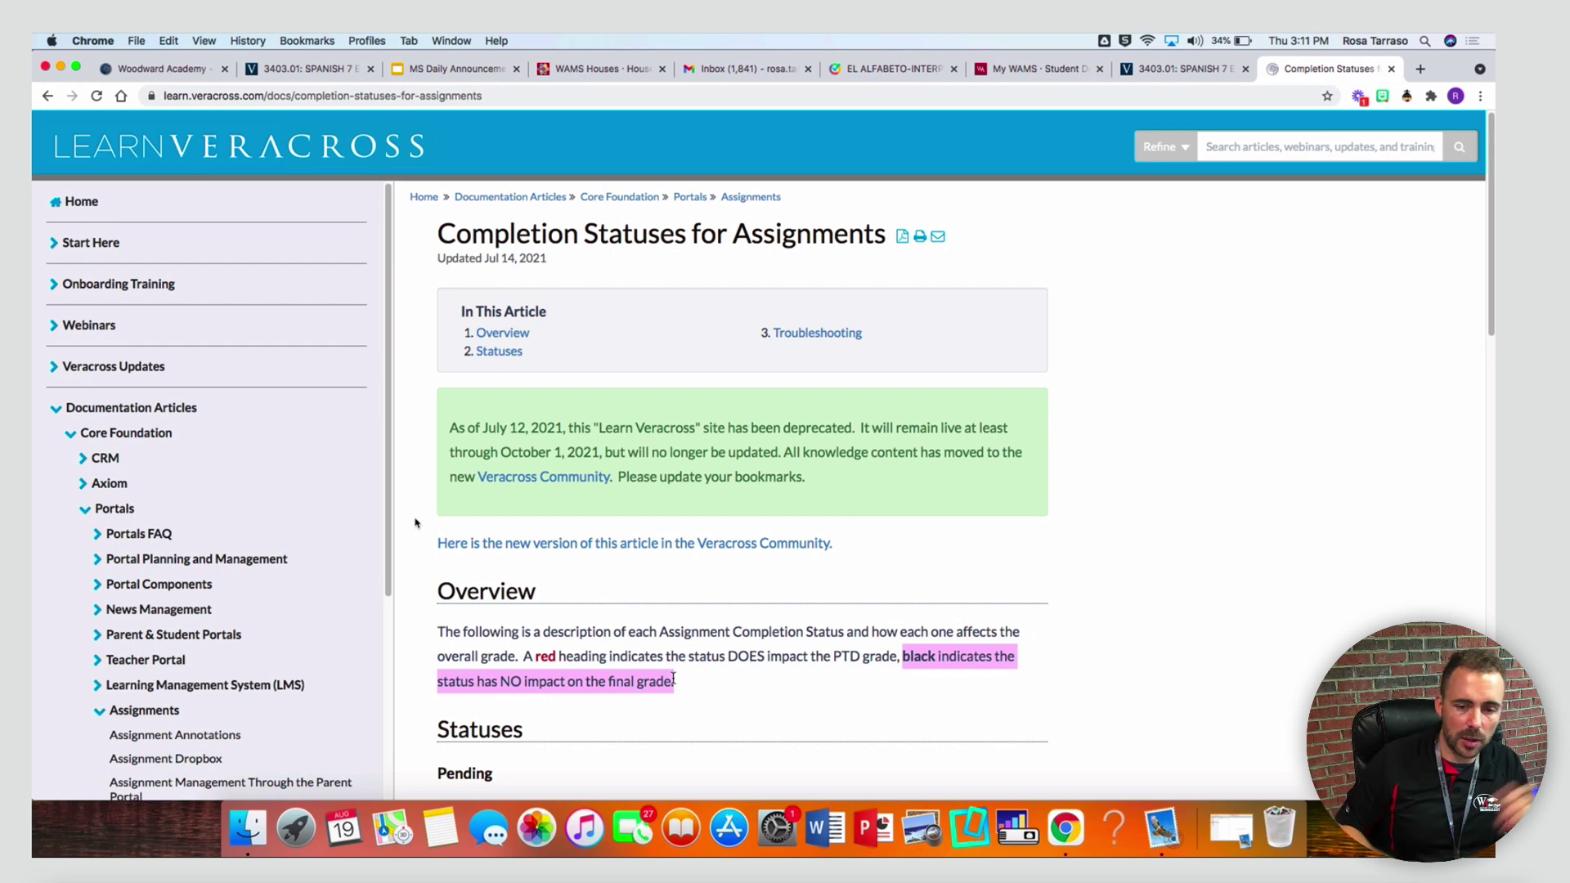
drag(535, 656, 859, 650)
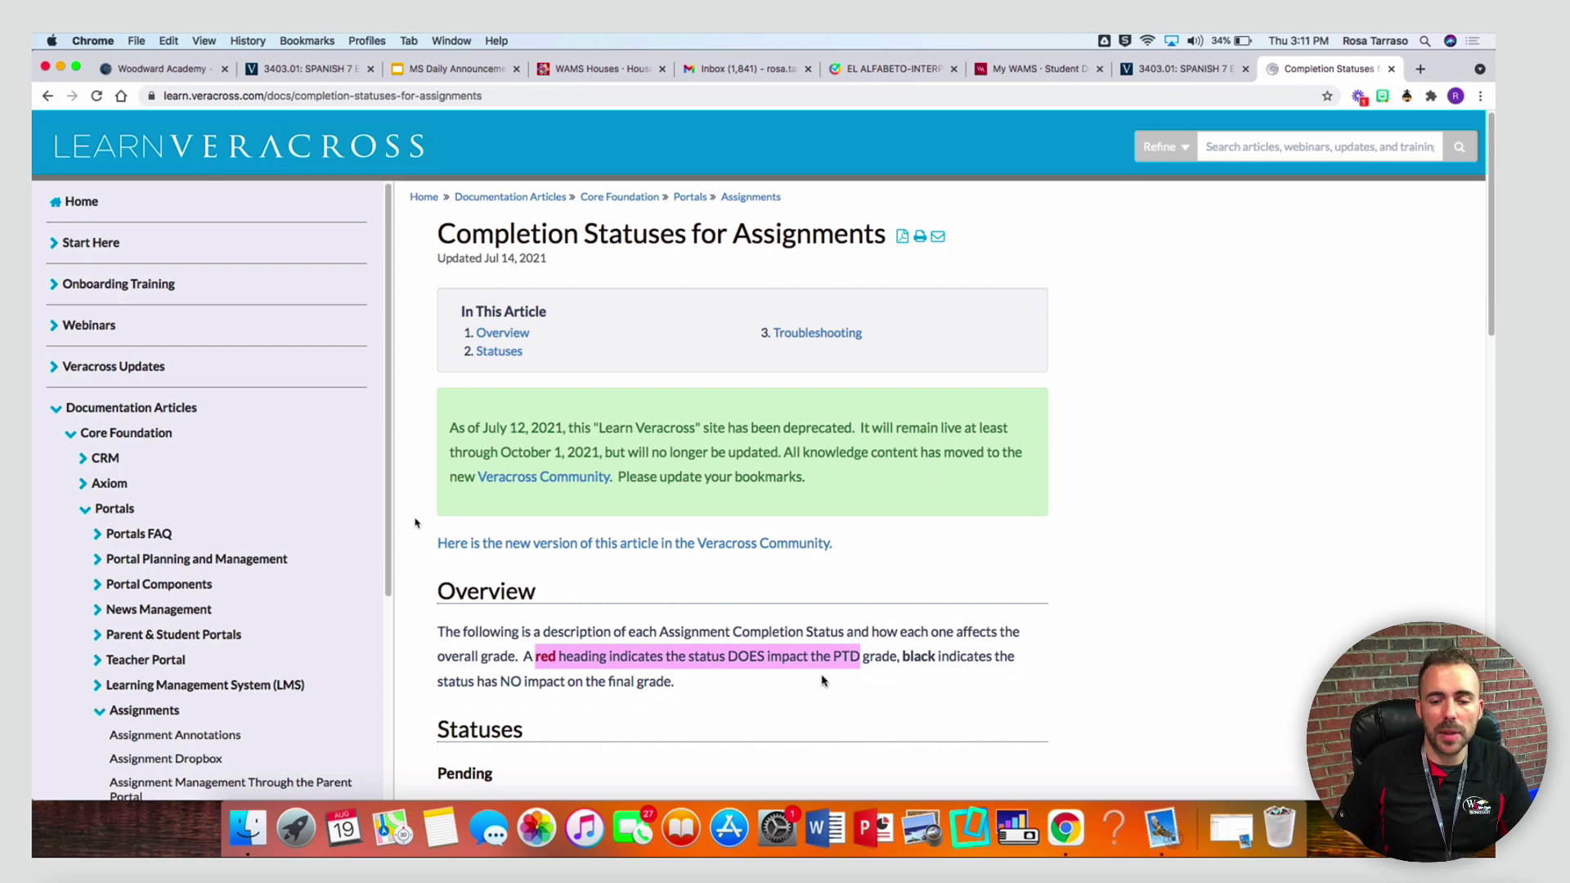
scroll(872, 658, down, 4)
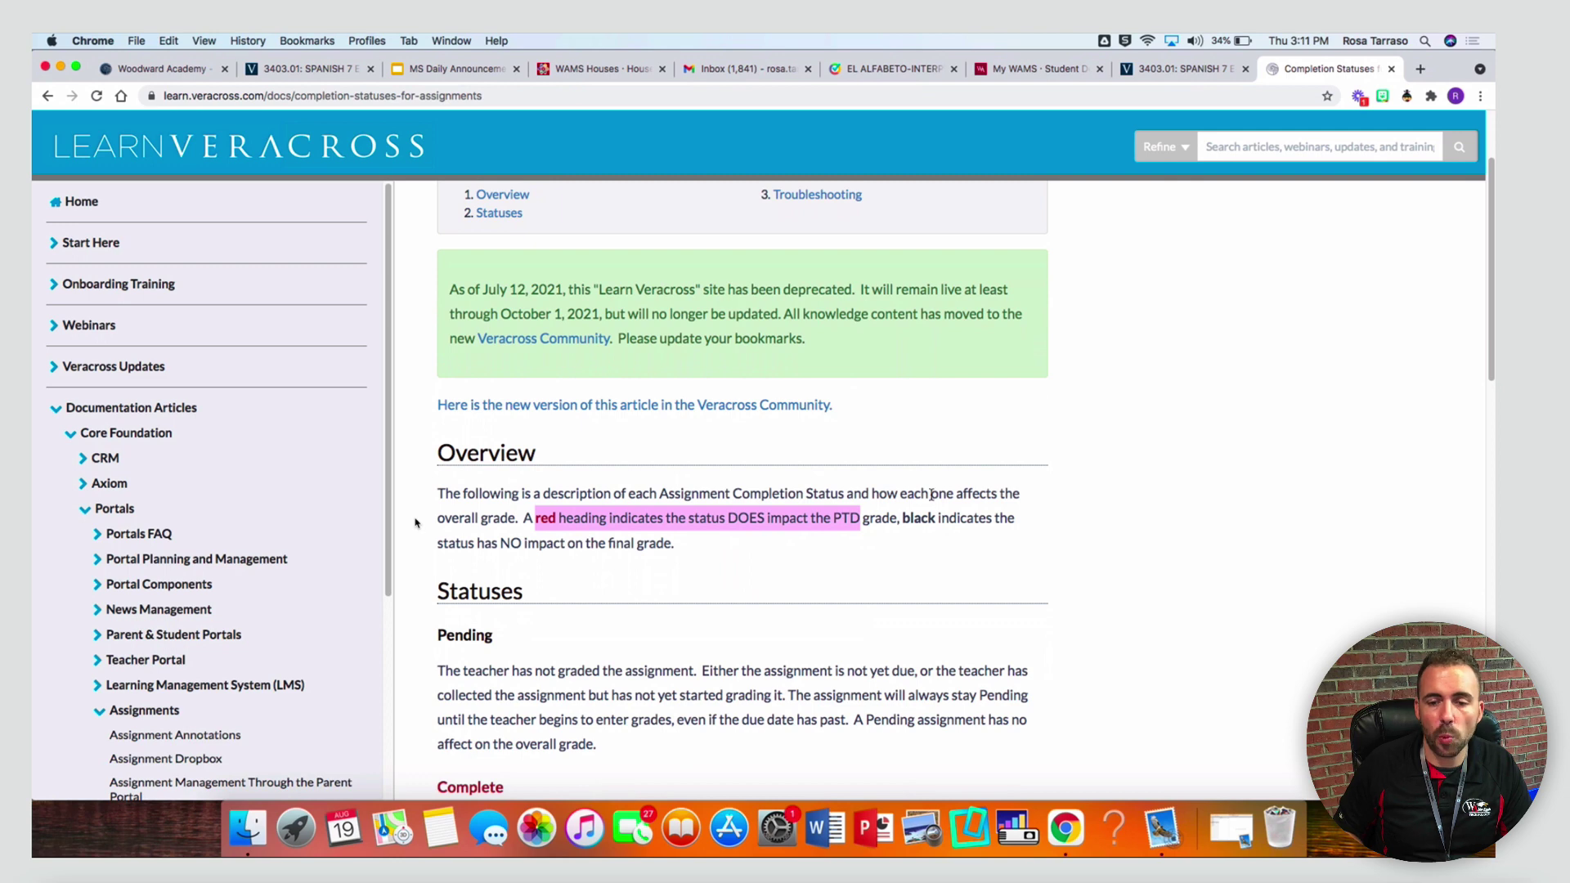
drag(903, 518, 523, 593)
scroll(523, 592, down, 6)
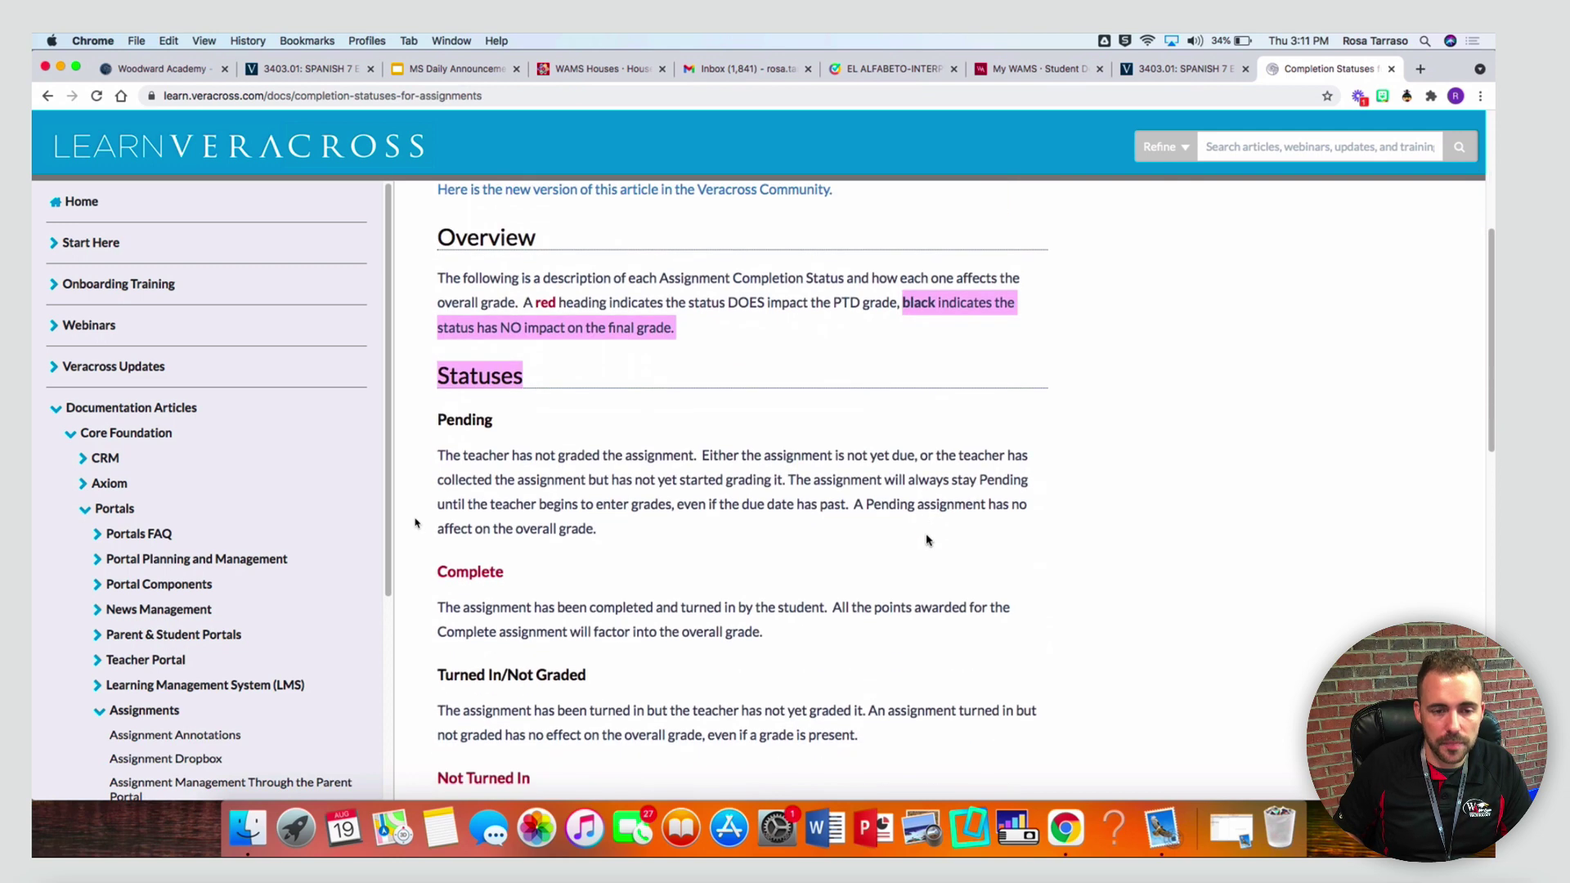
double_click(472, 421)
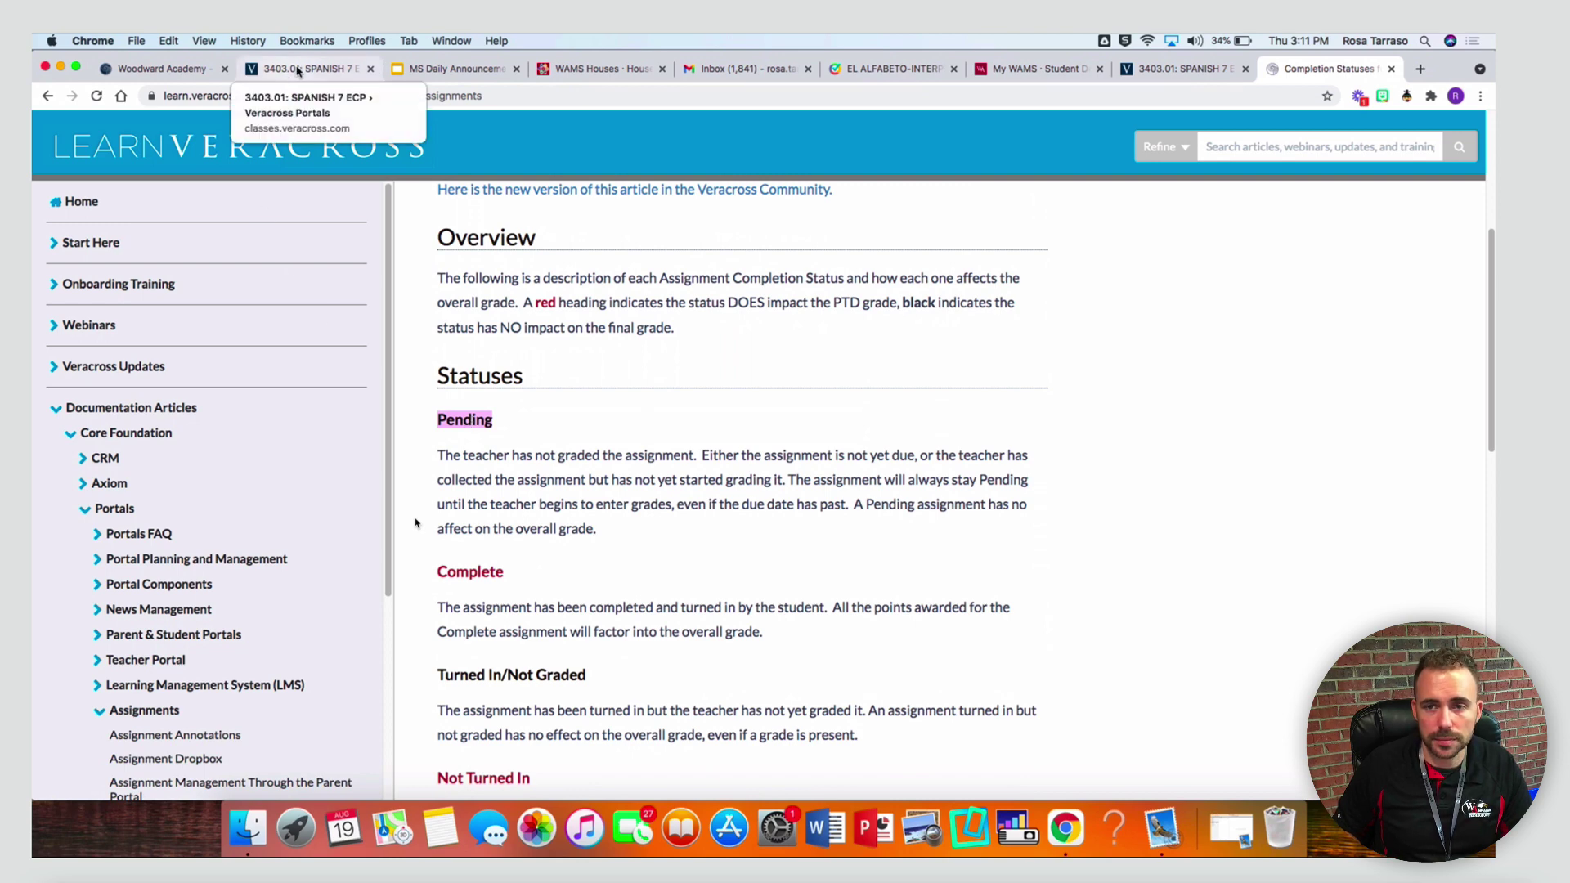
Return to the Spanish 7 gradebook, dismiss the quick fill dialog, and select the fourth student's Oct 12 cell
click(1140, 71)
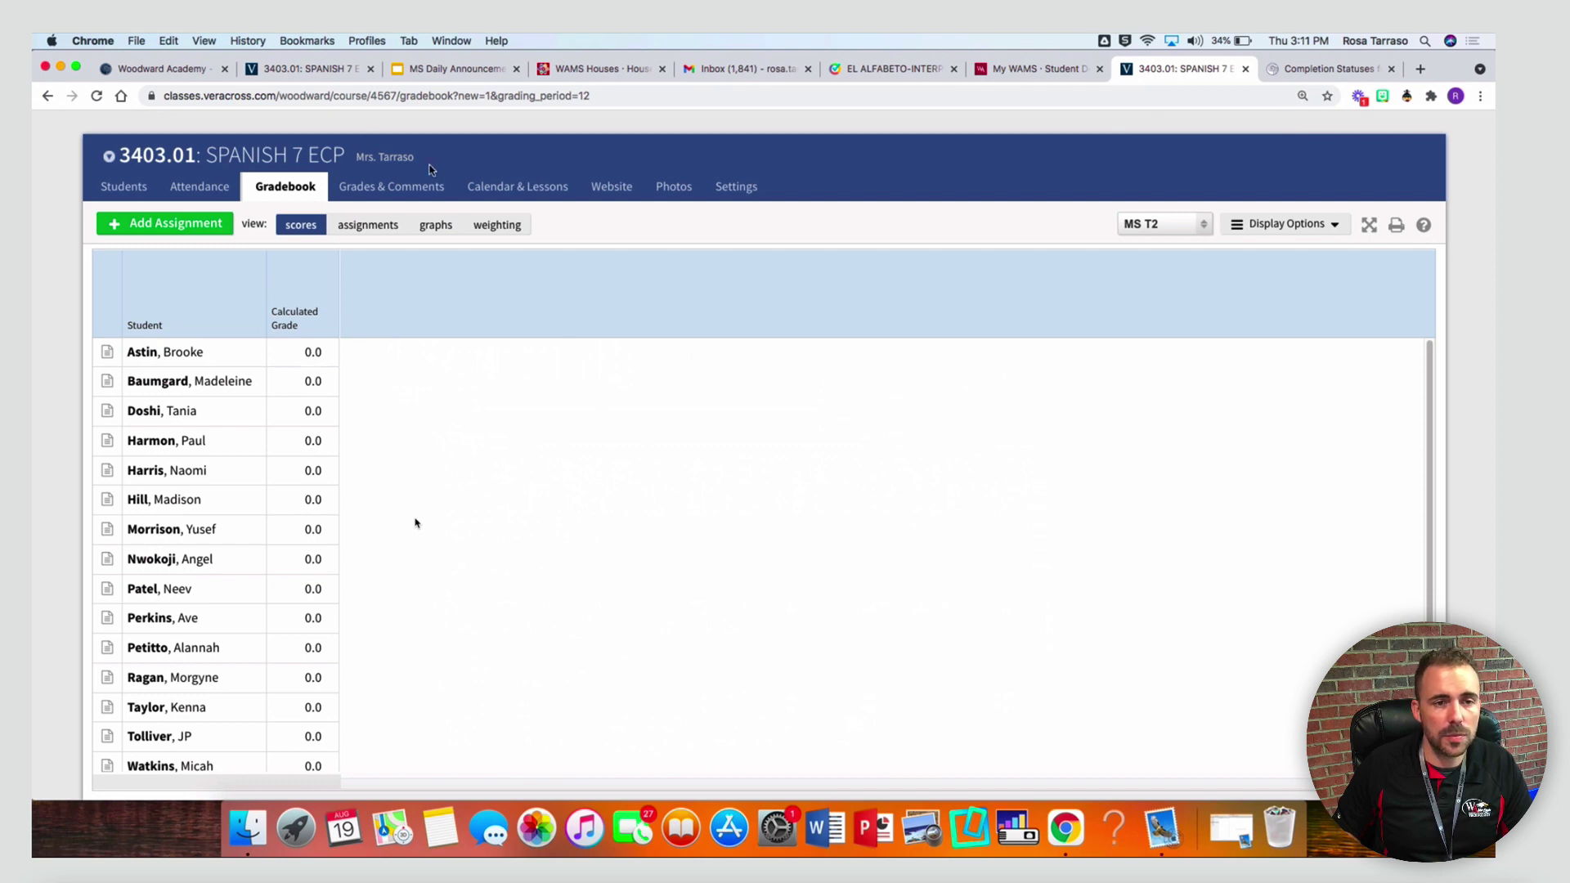
drag(303, 69, 1177, 69)
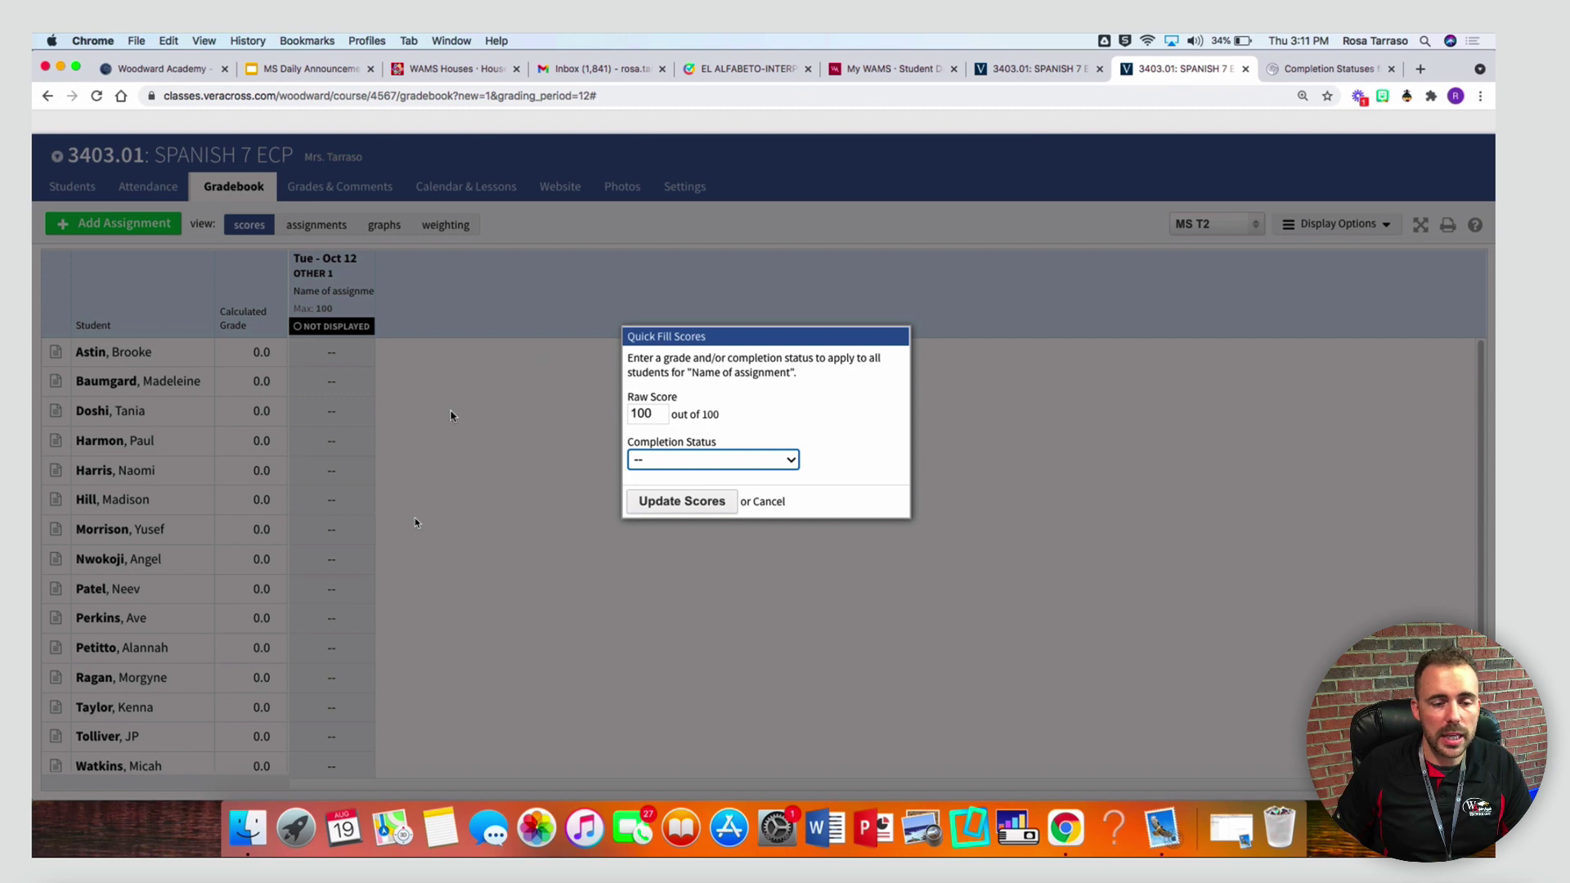
key(Escape)
click(343, 351)
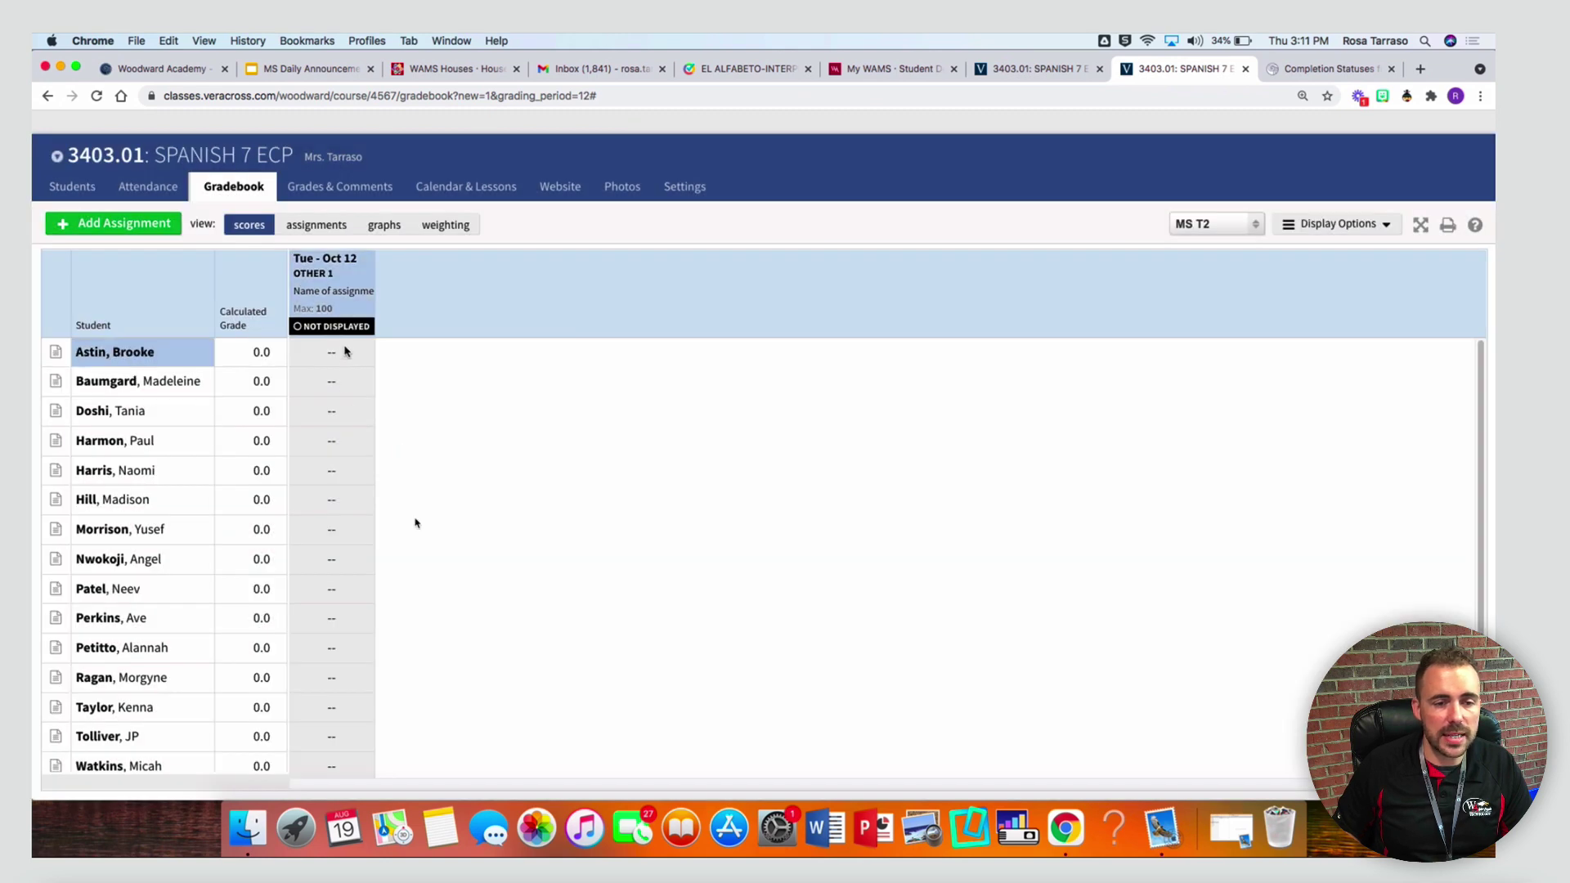
click(337, 421)
click(331, 445)
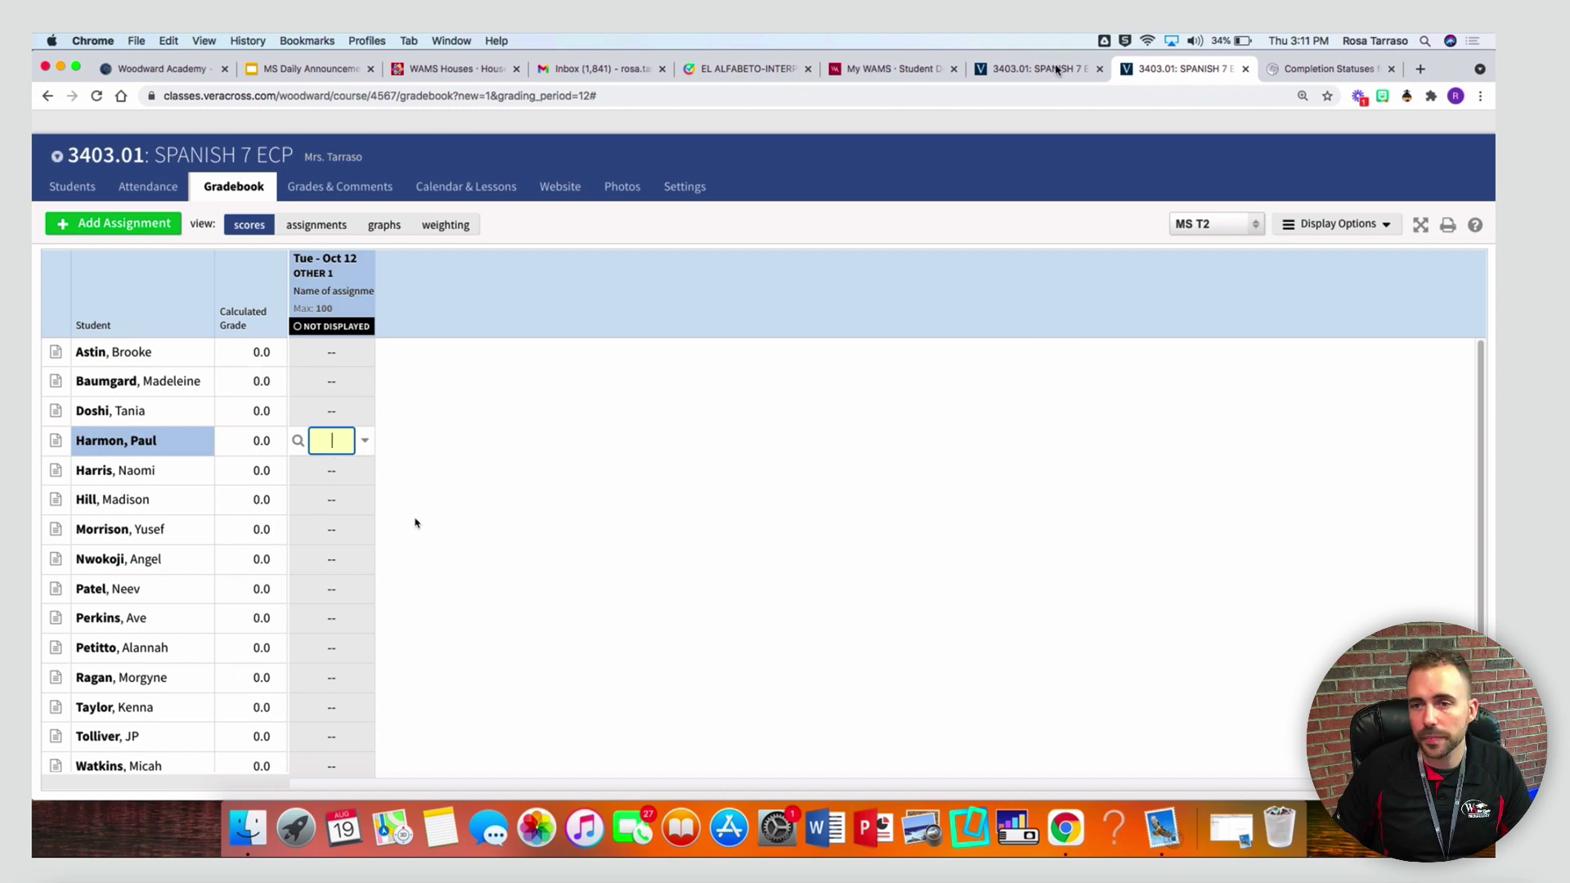
After rechecking the statuses article, give the fourth student 100 on Oct 12 and reload the gradebook
click(1290, 72)
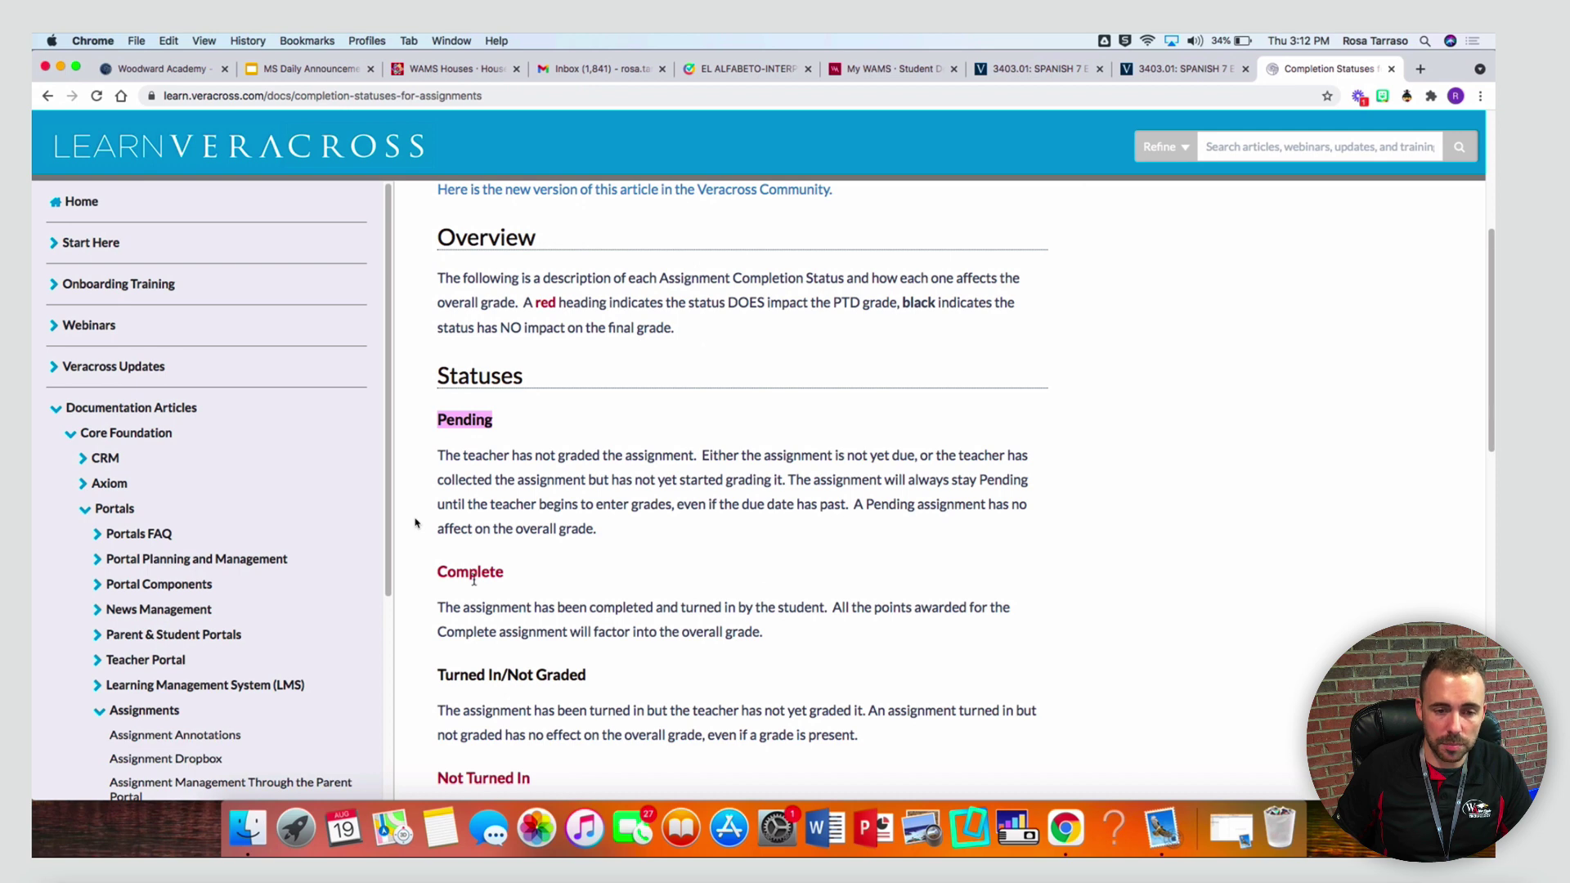
click(1178, 69)
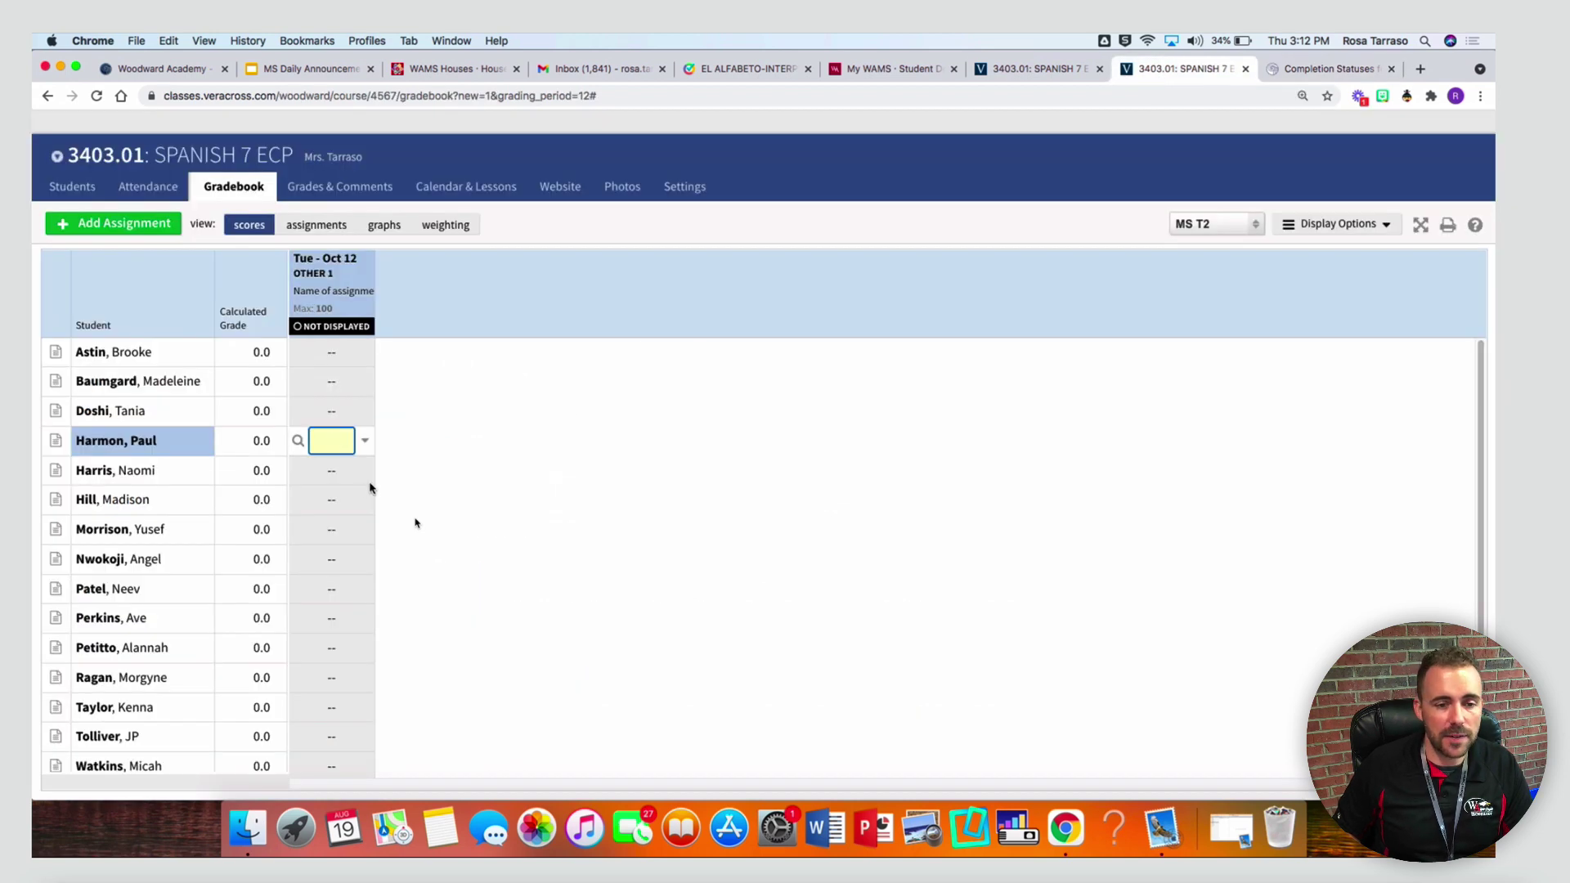
text(100)
key(Return)
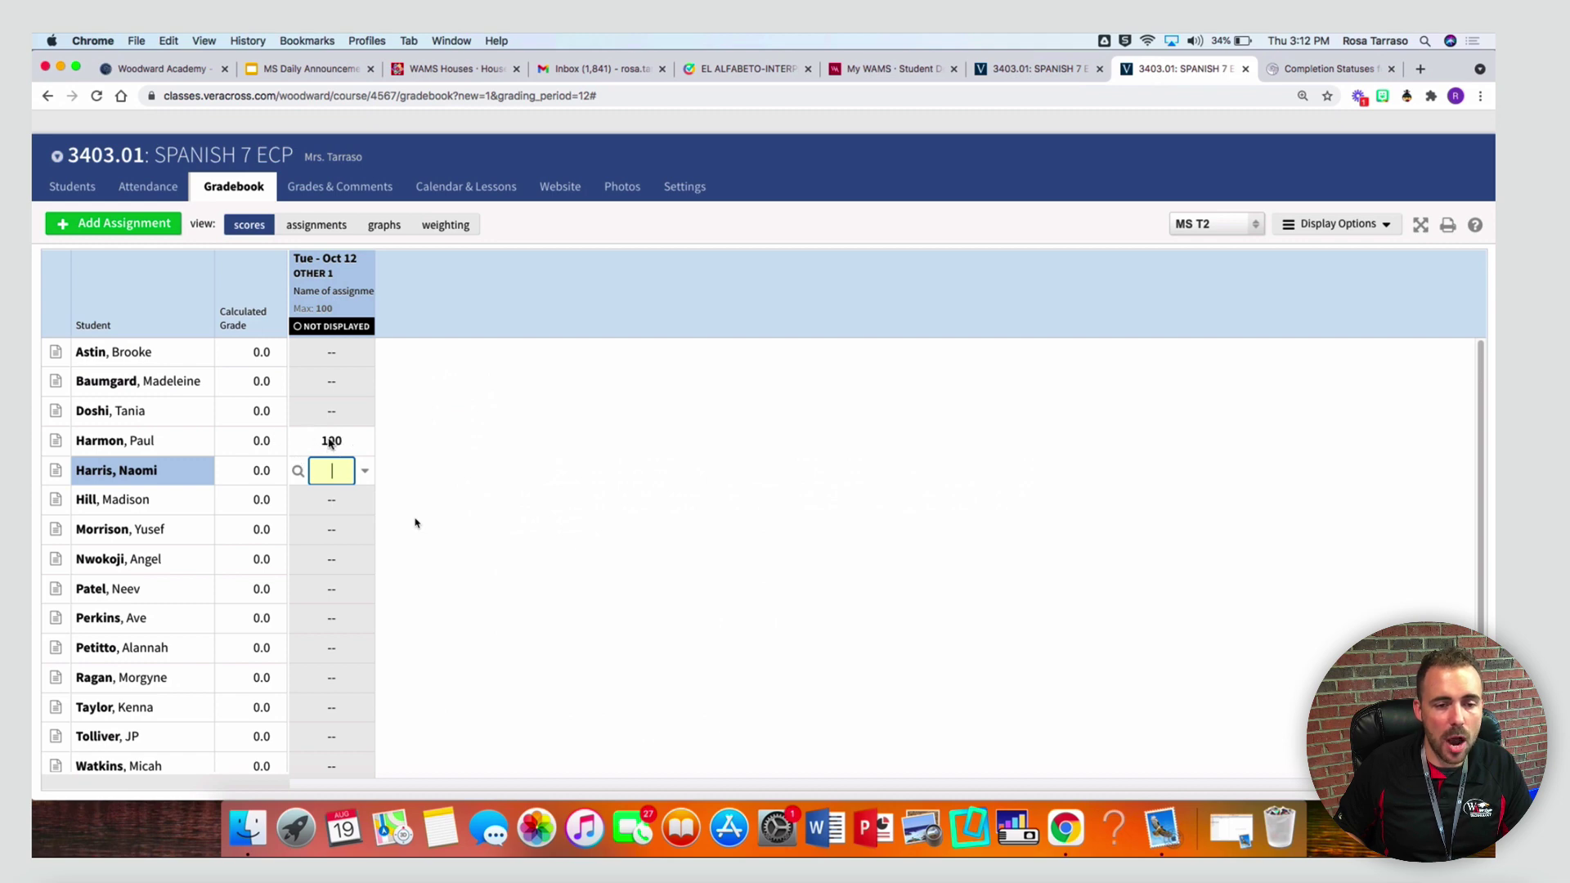
click(331, 442)
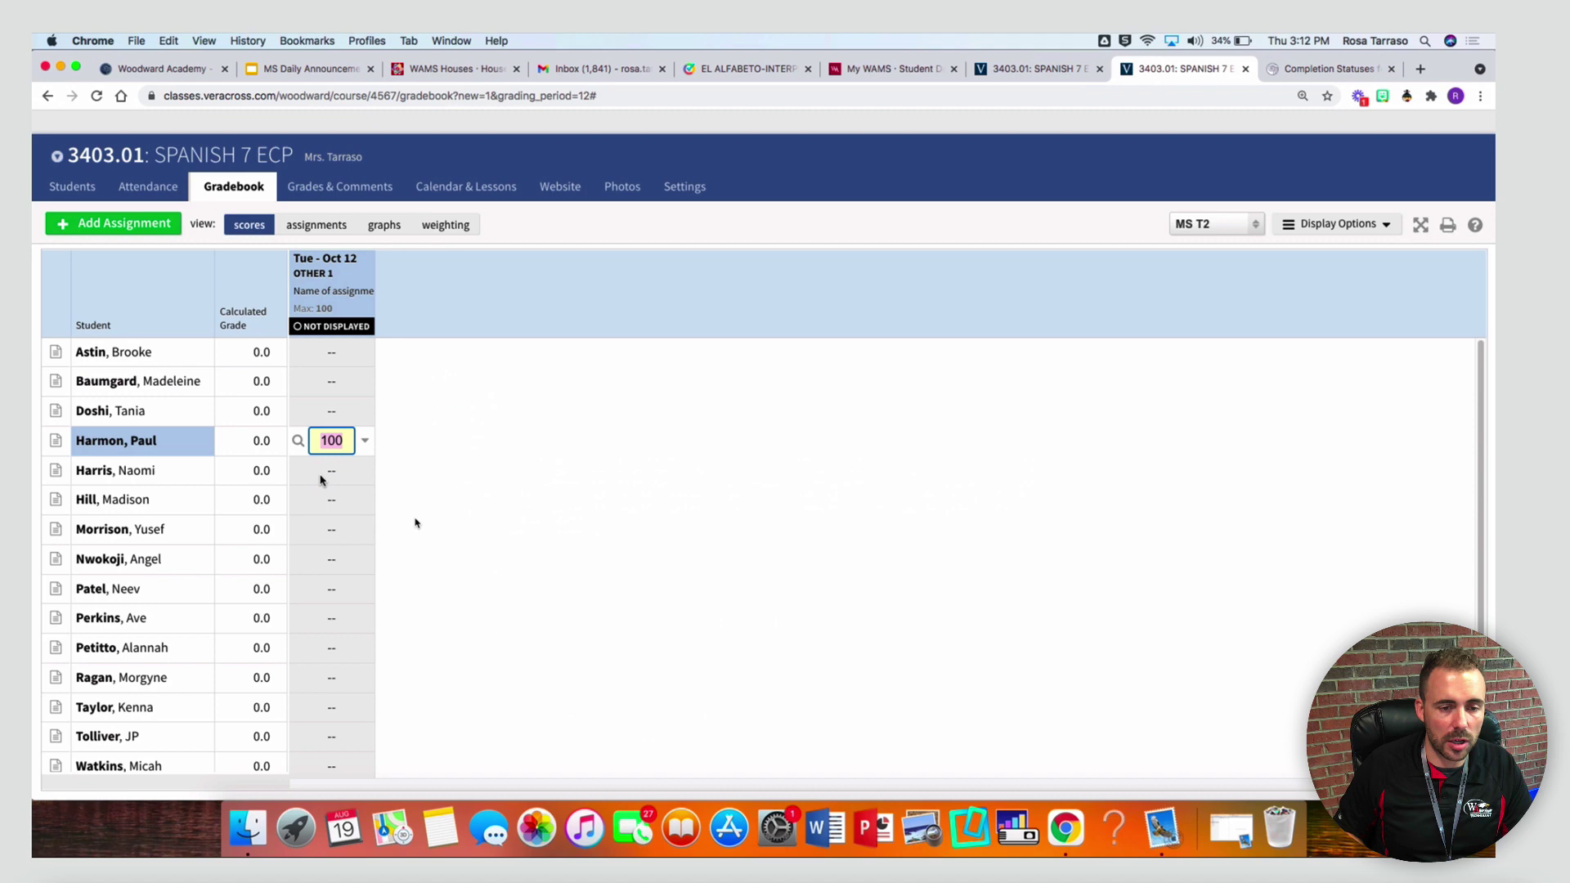
click(422, 471)
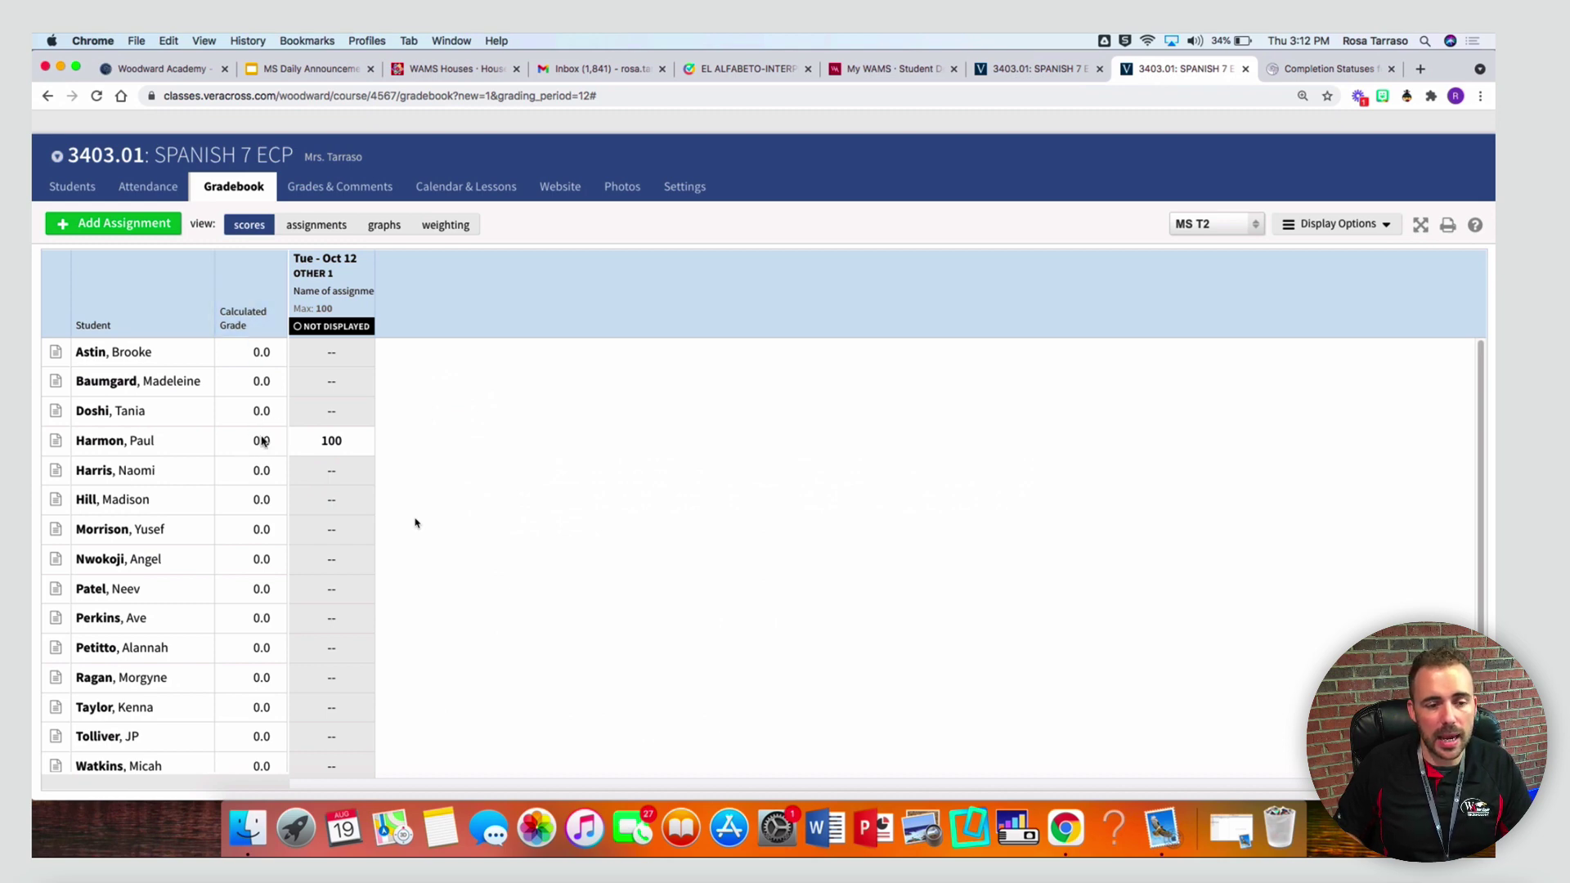
click(96, 96)
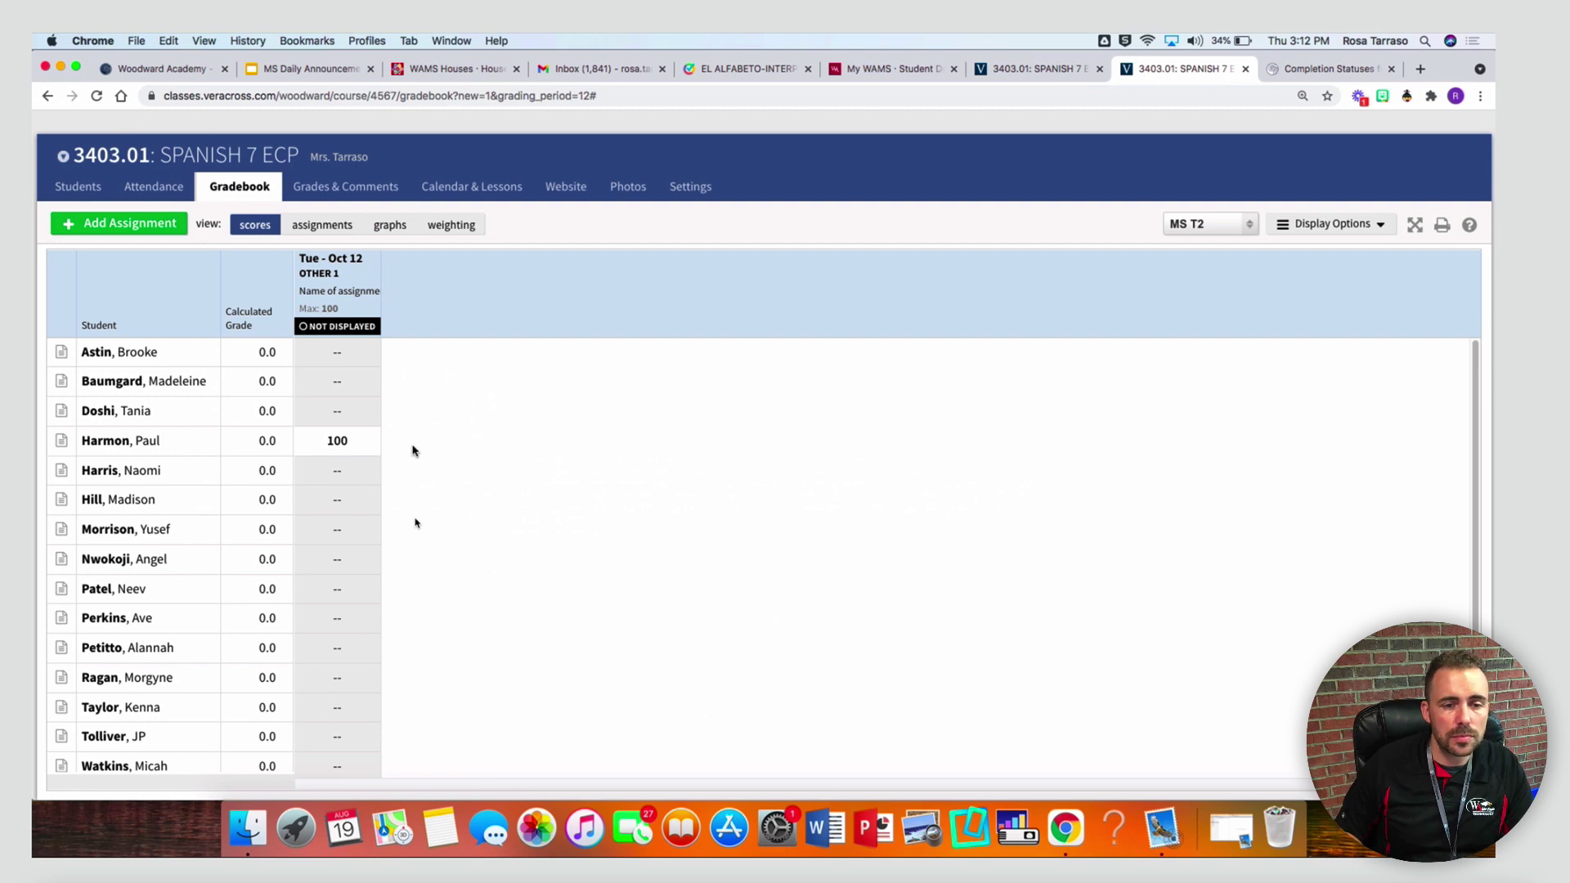
click(1308, 73)
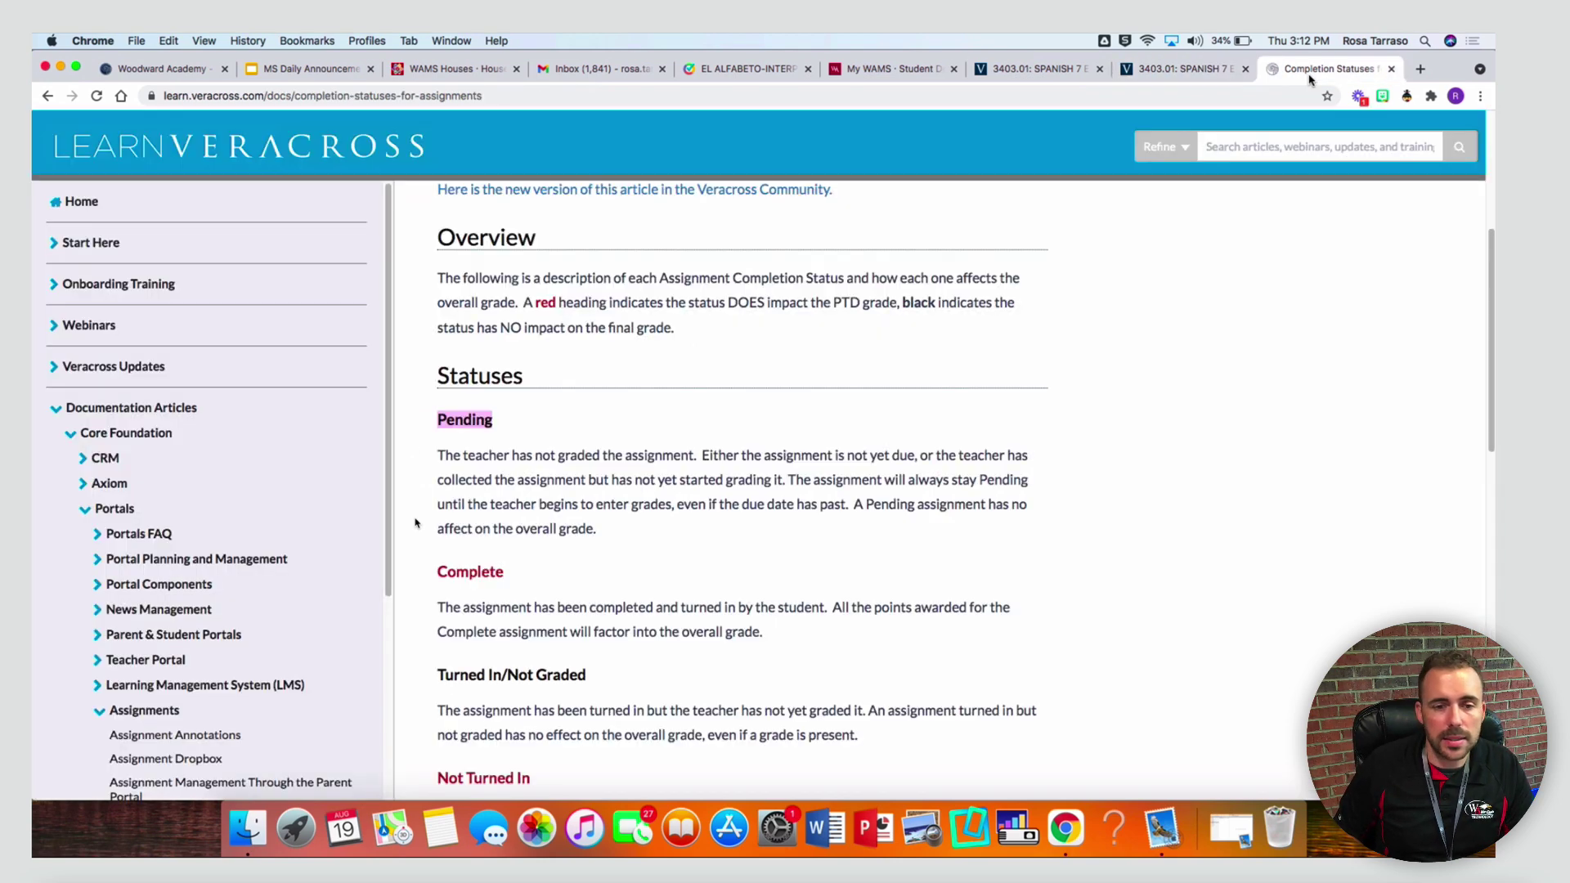
scroll(920, 524, down, 3)
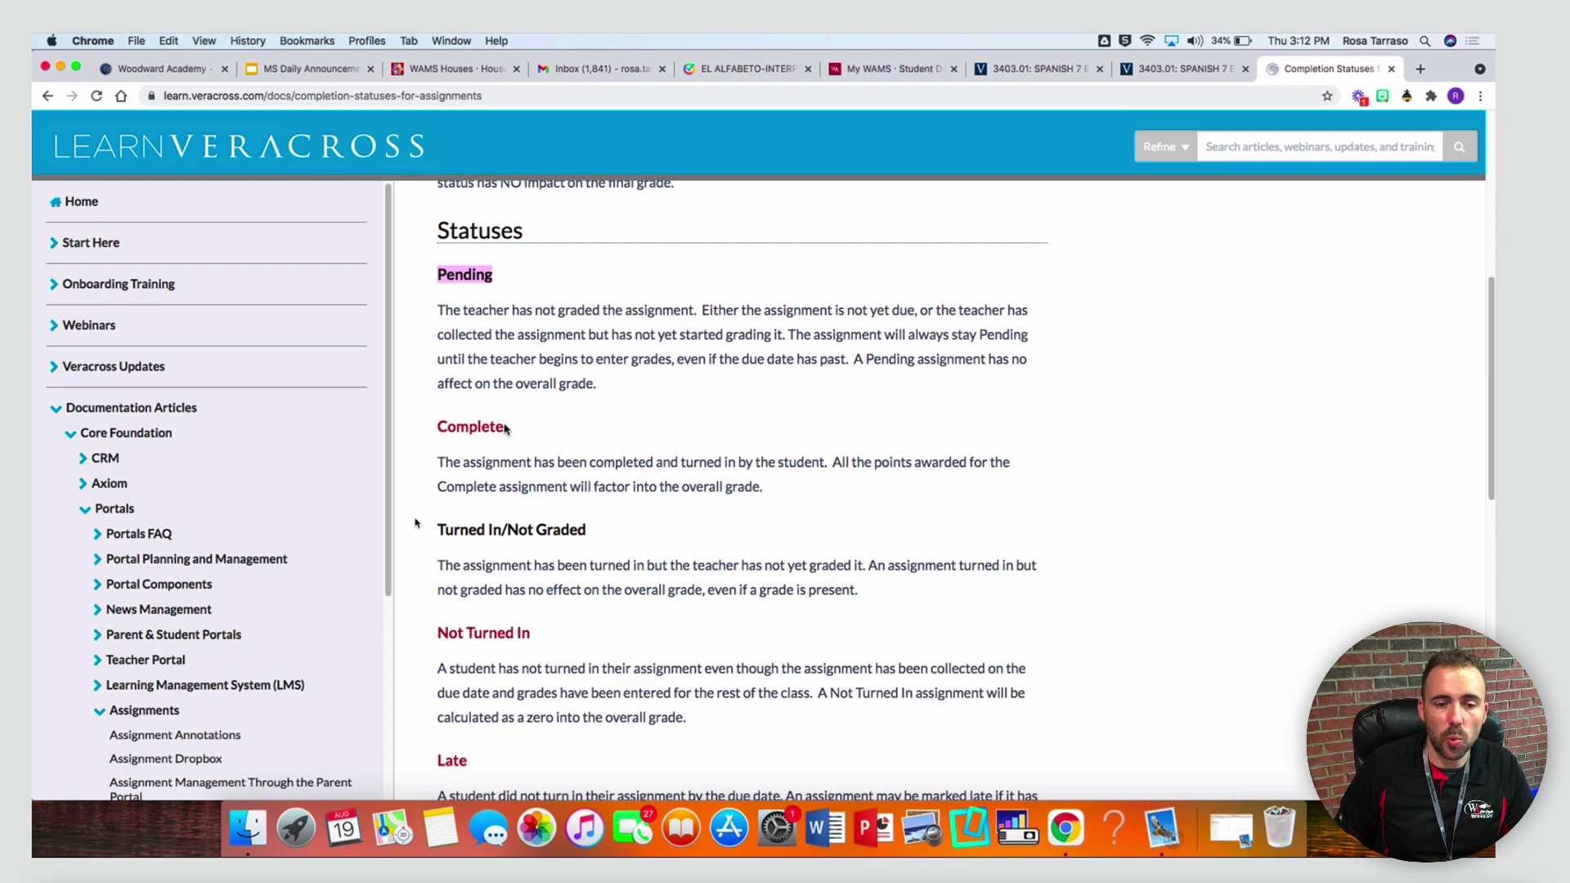
double_click(477, 428)
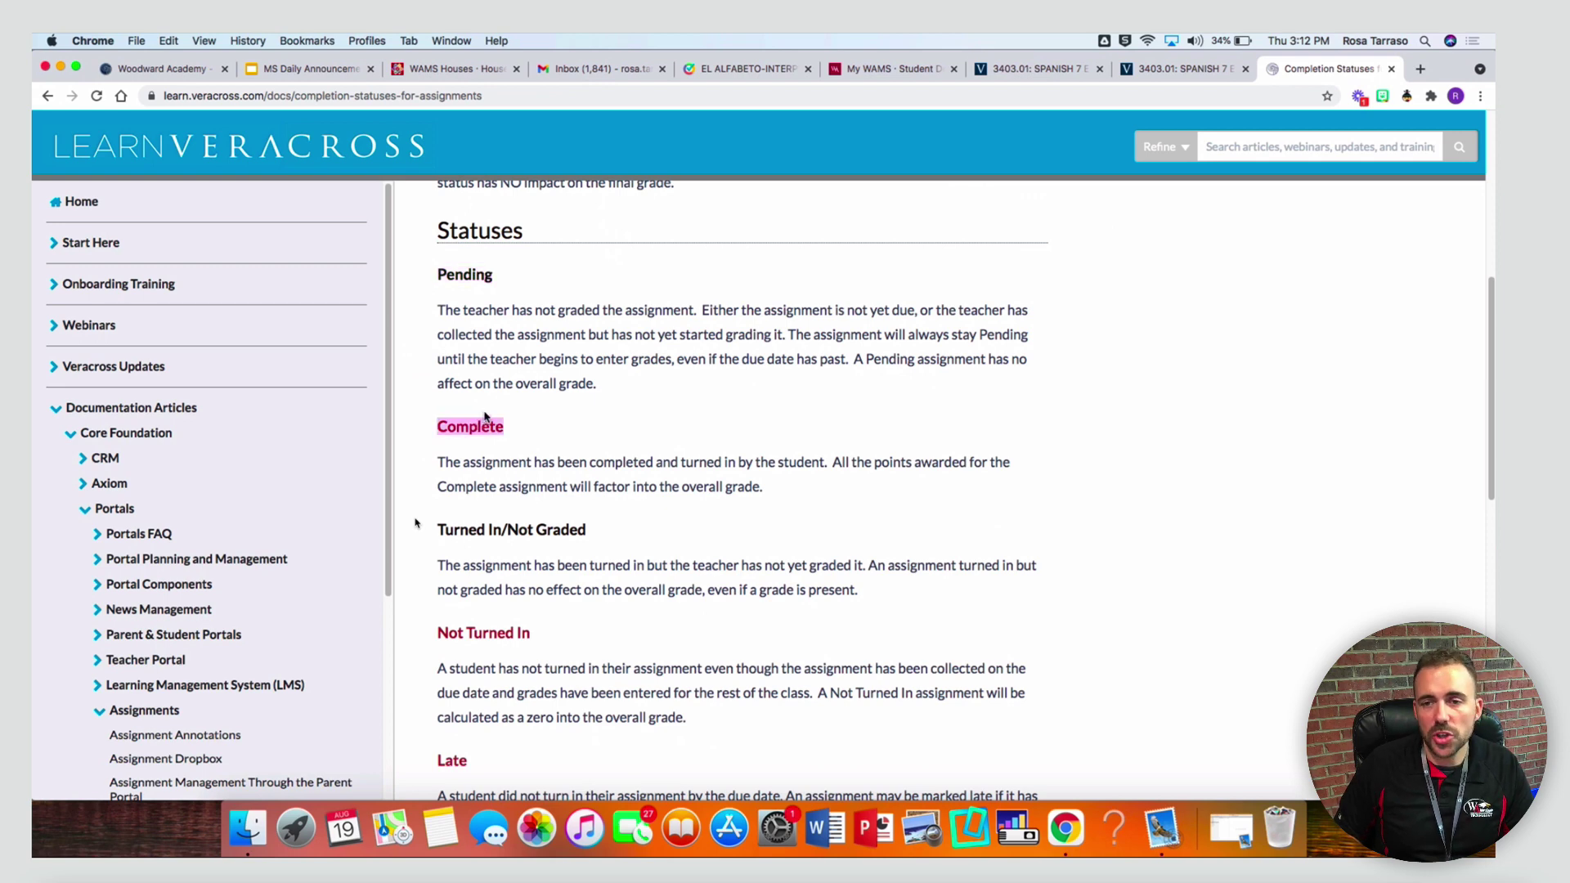
click(1180, 58)
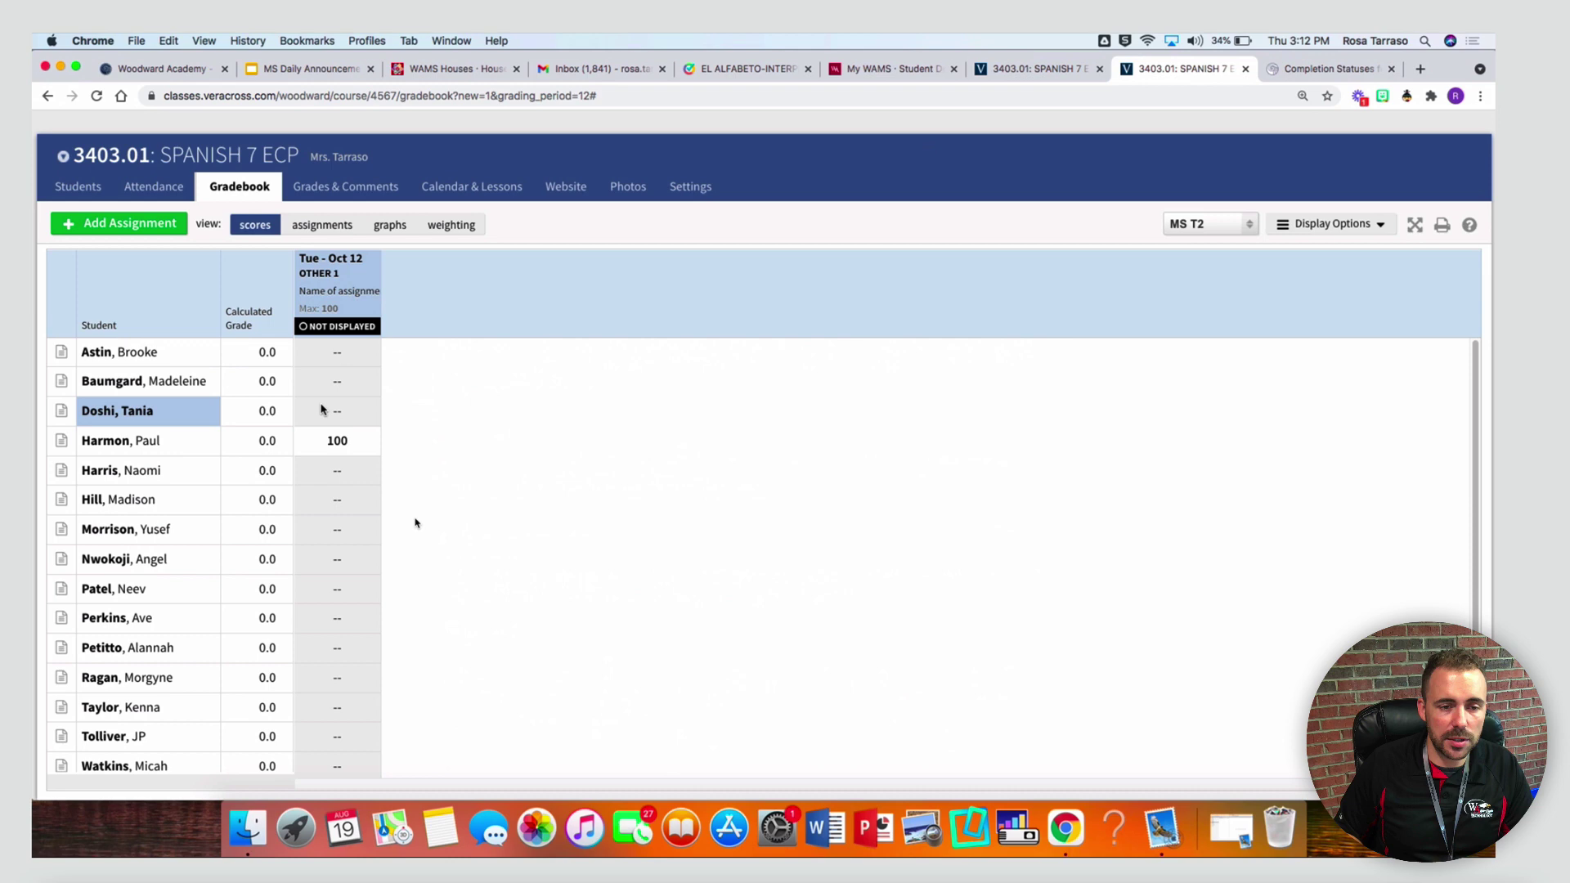
Mark the third student's Oct 12 assignment as Complete, which shows as a red 0
click(334, 411)
click(372, 413)
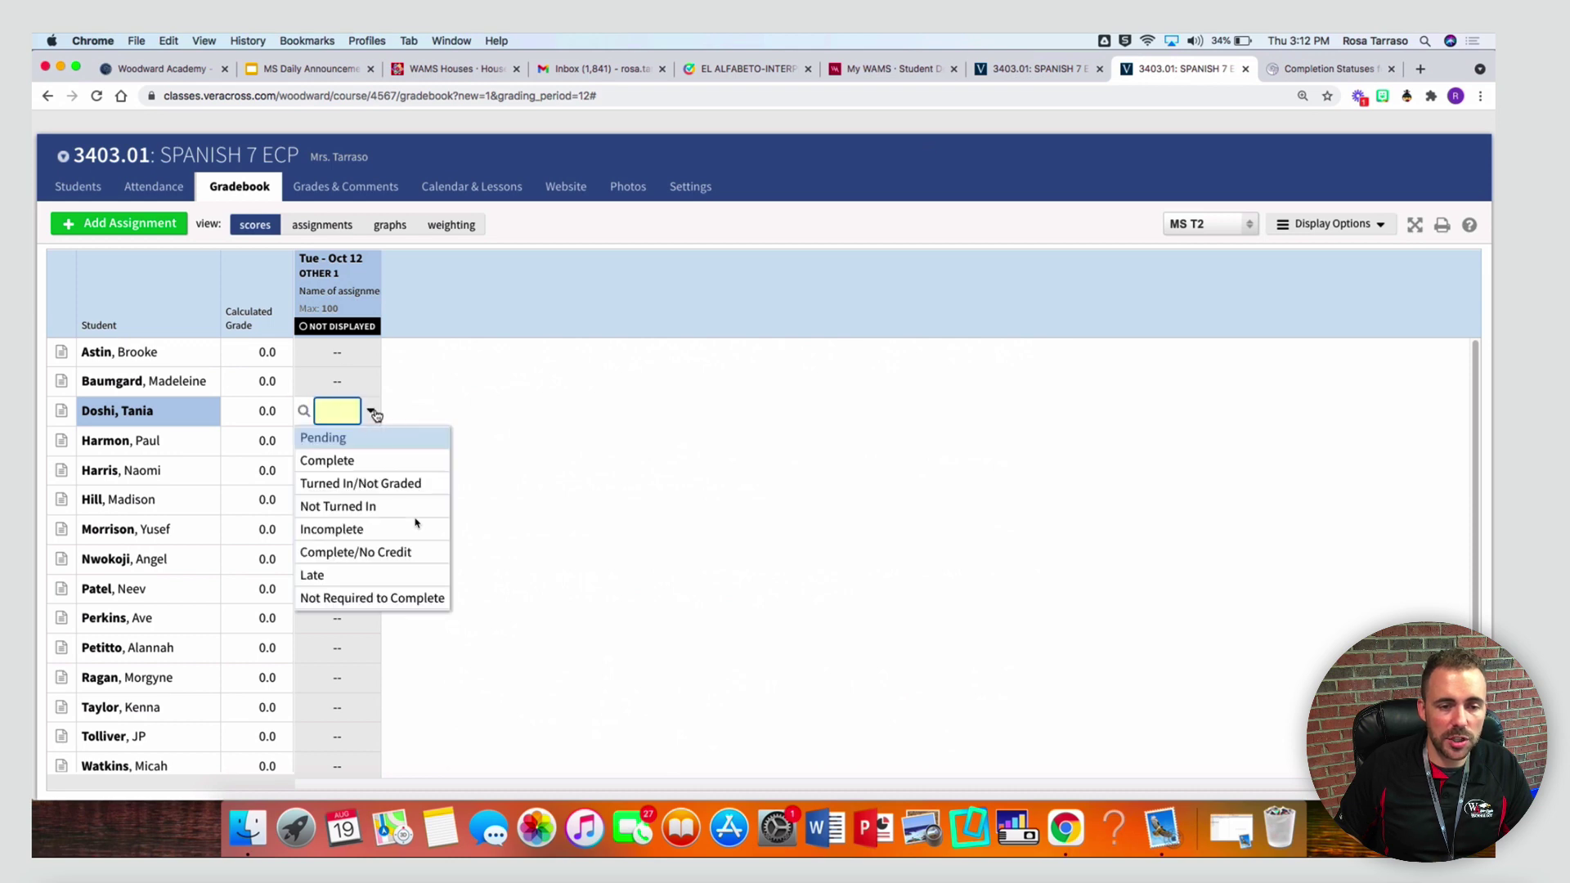
click(343, 460)
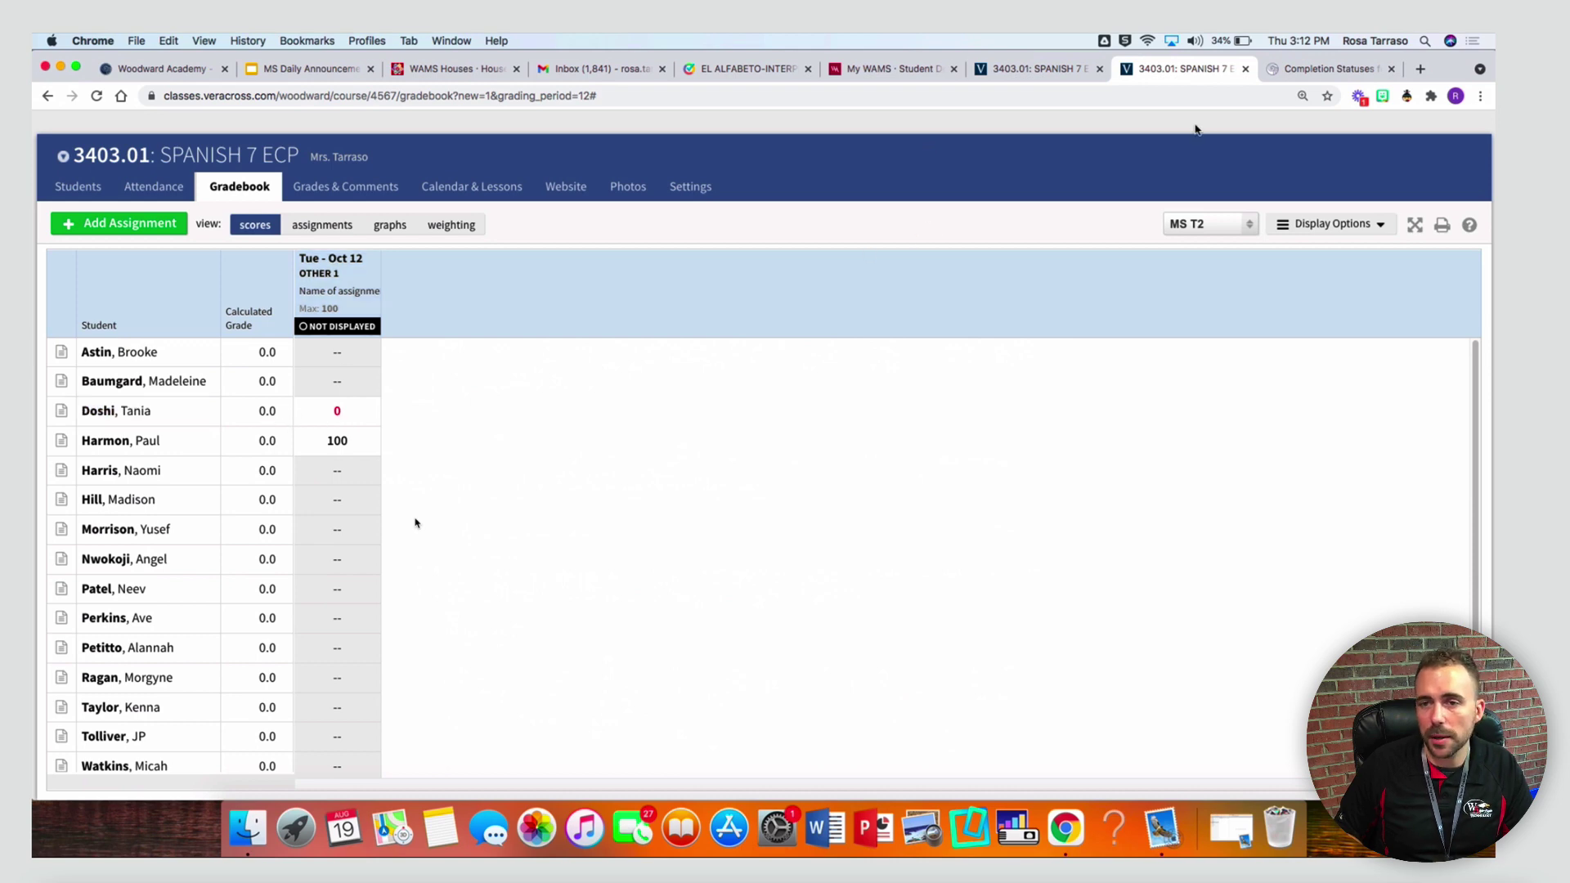
click(1329, 69)
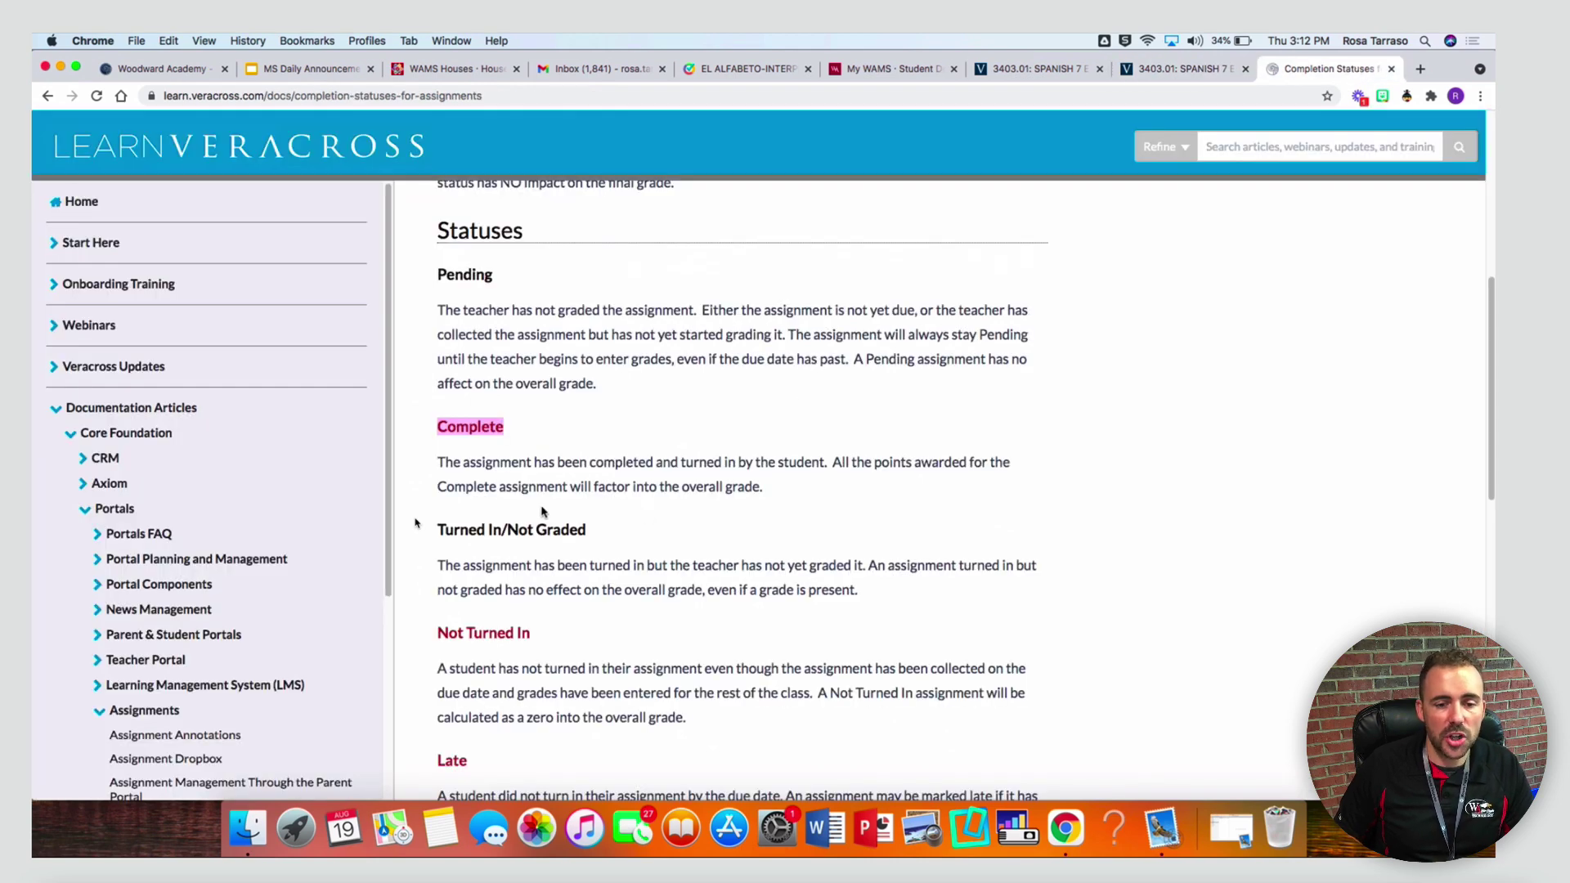
Highlight the Turned In/Not Graded explanation and the Not Turned In heading in the article
drag(509, 531, 612, 543)
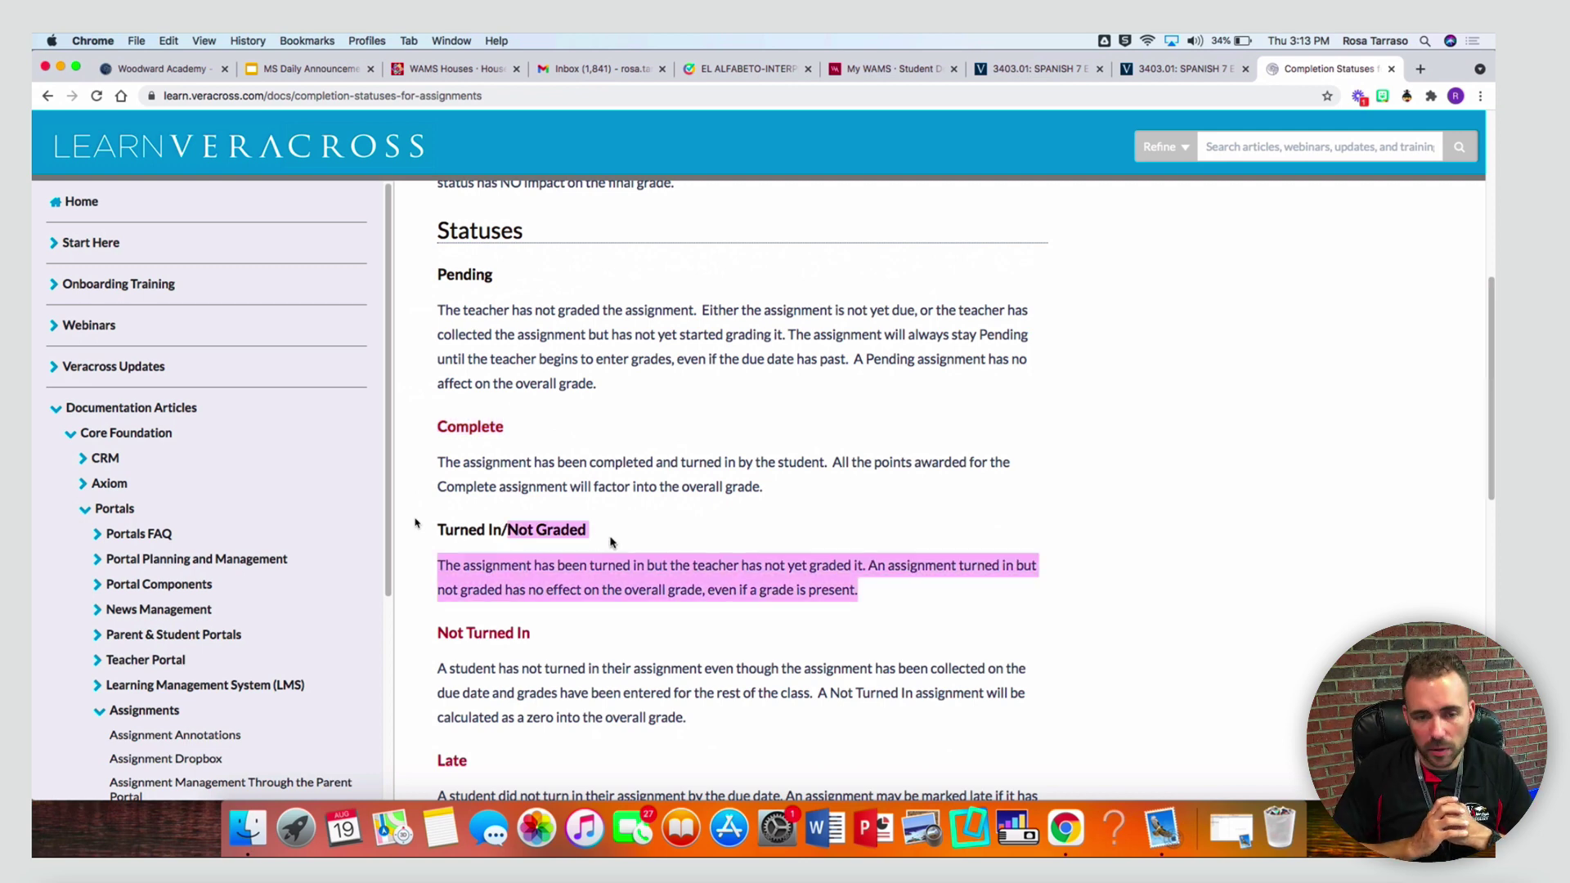
click(520, 605)
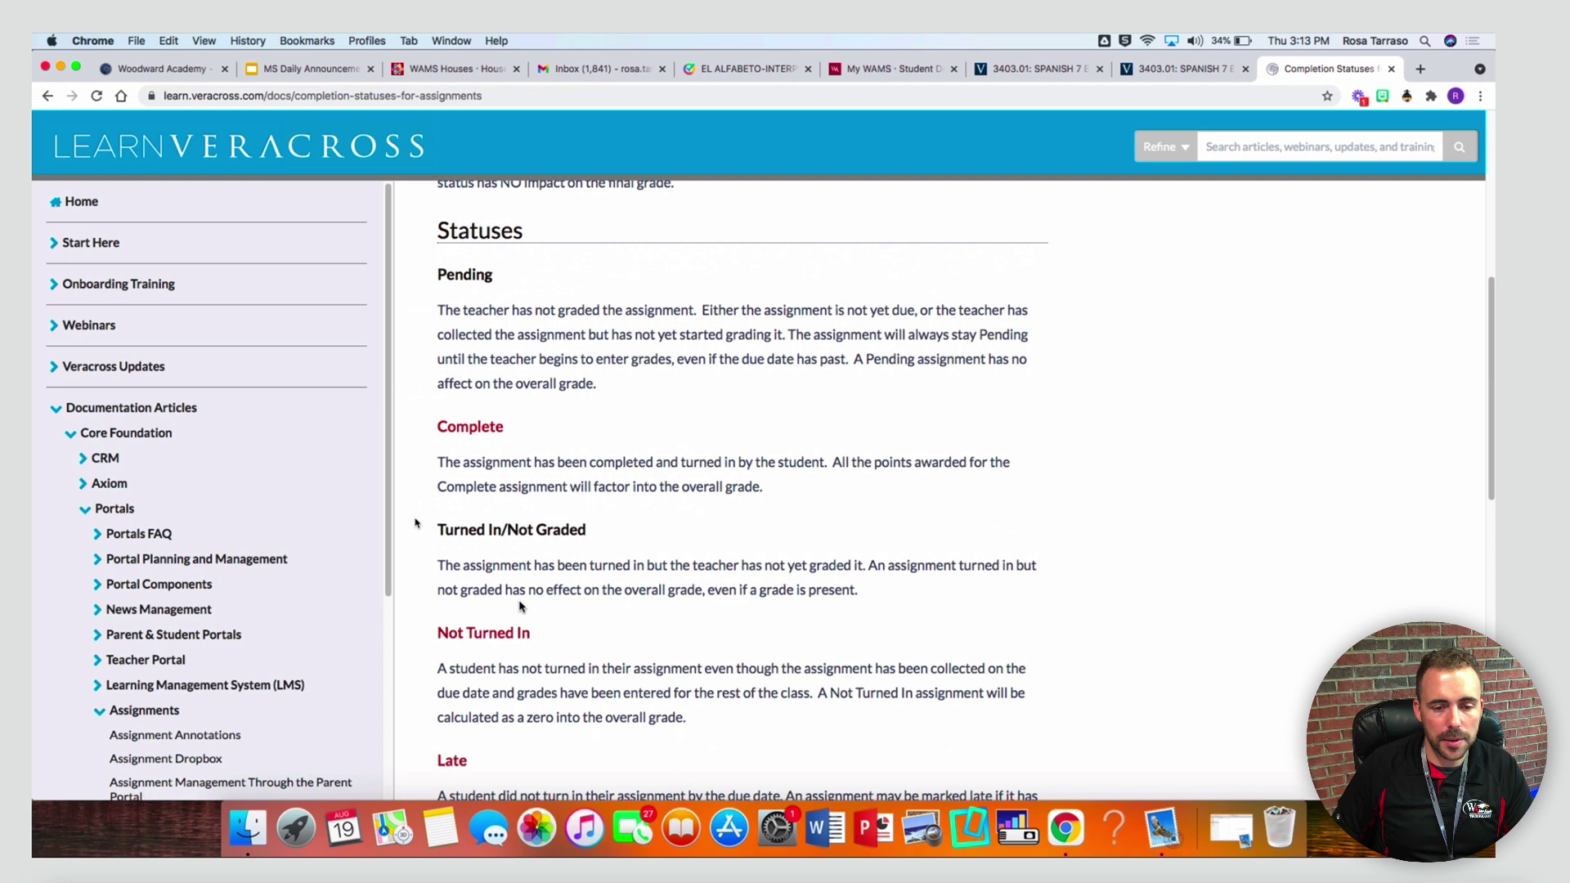
drag(439, 634, 531, 640)
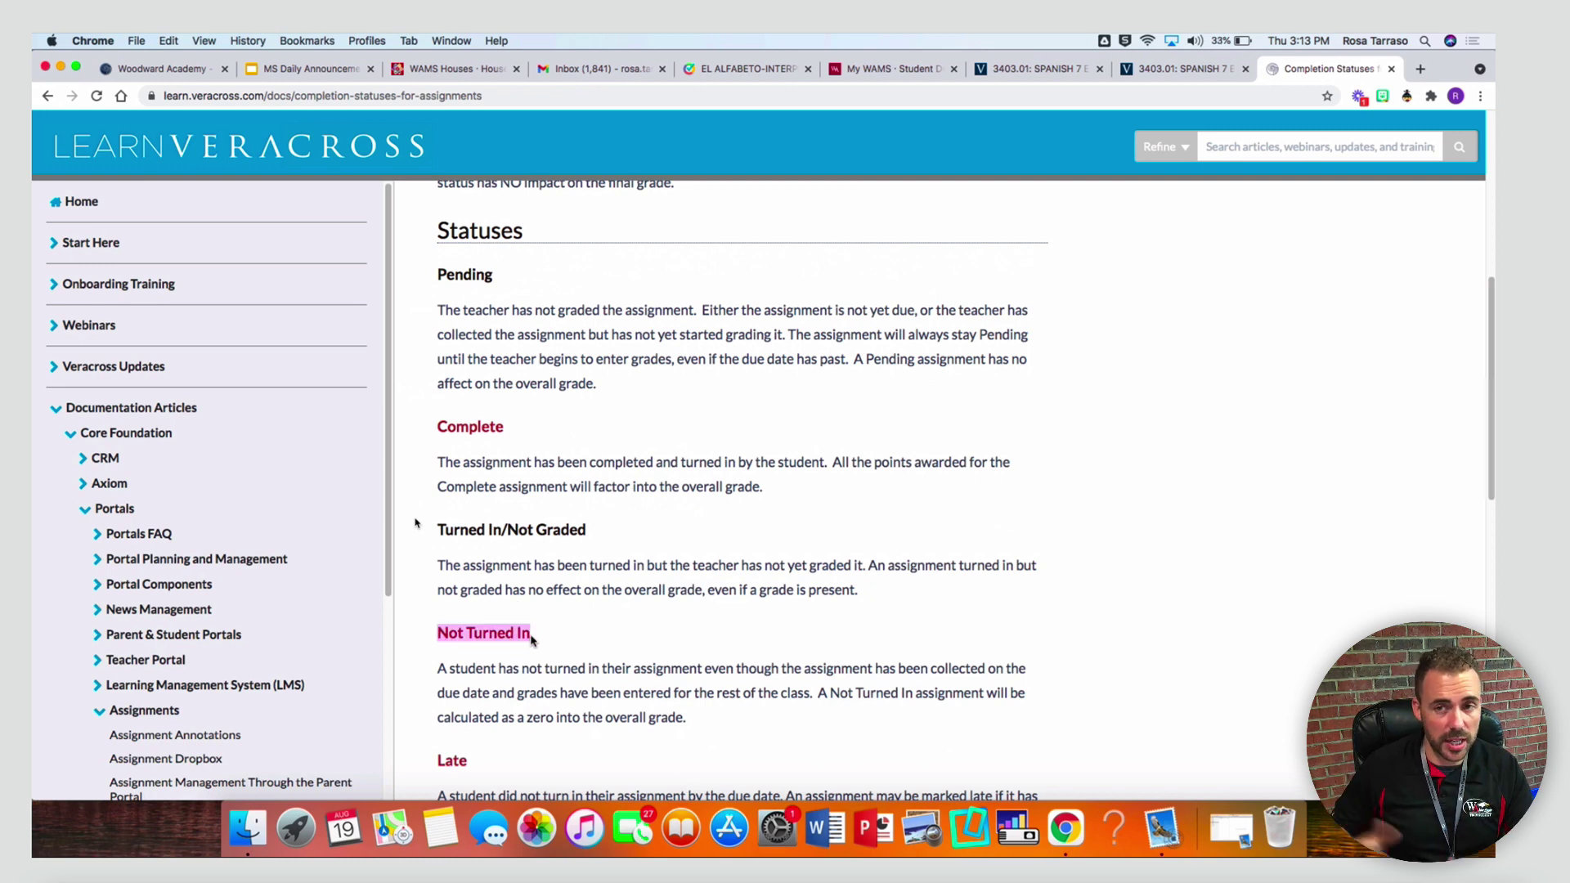
click(1146, 74)
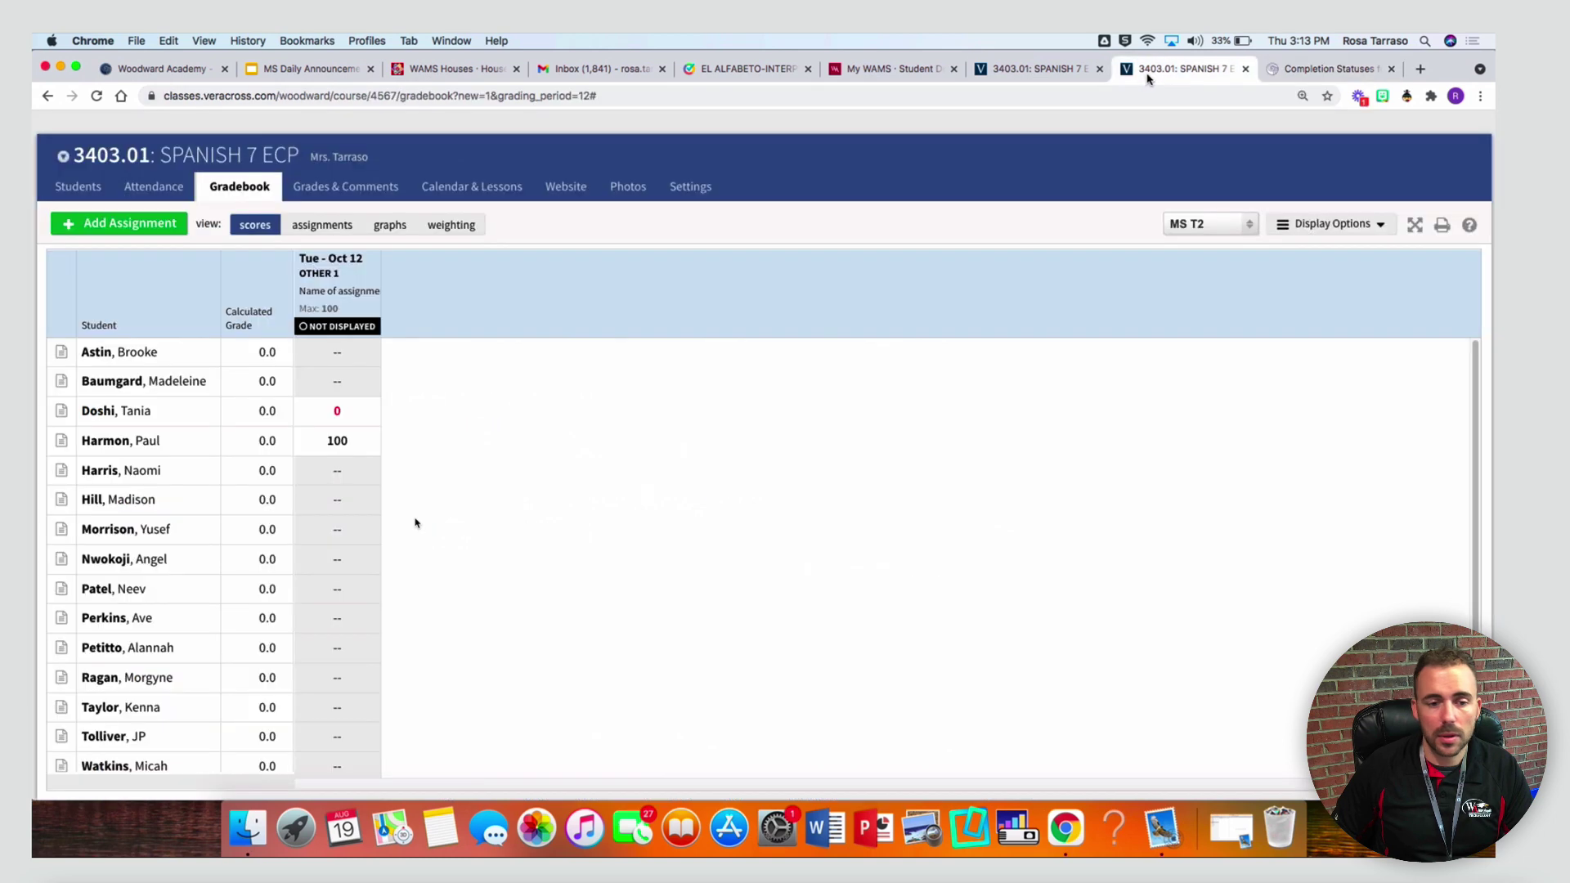
Mark the fifth student Turned In/Not Graded and the sixth student Not Turned In (NTI) on Oct 12
click(365, 473)
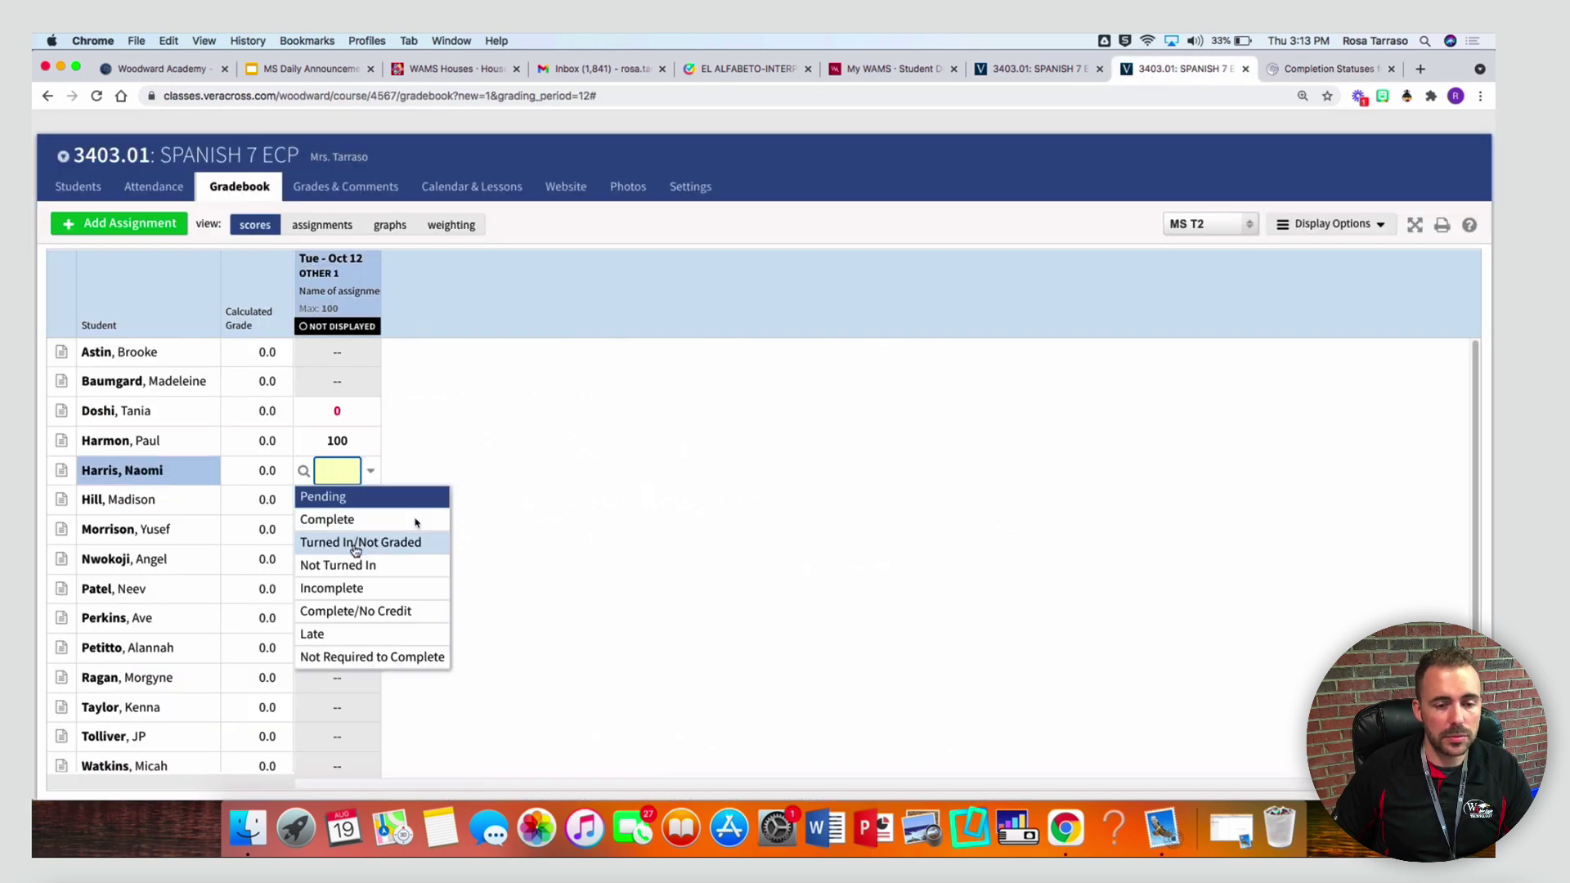
click(347, 502)
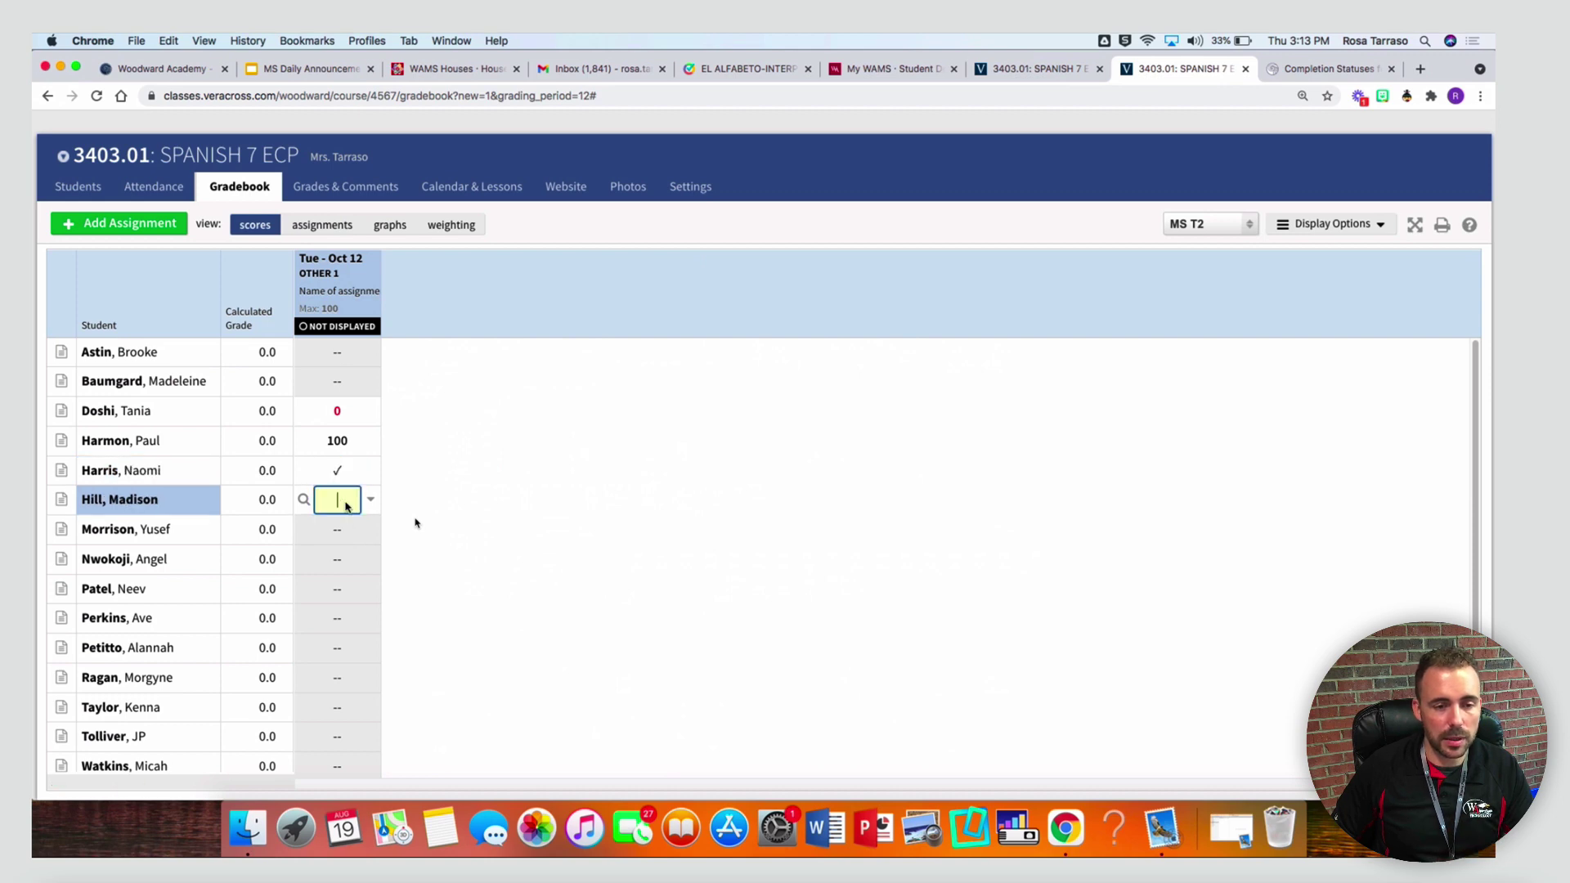
click(370, 499)
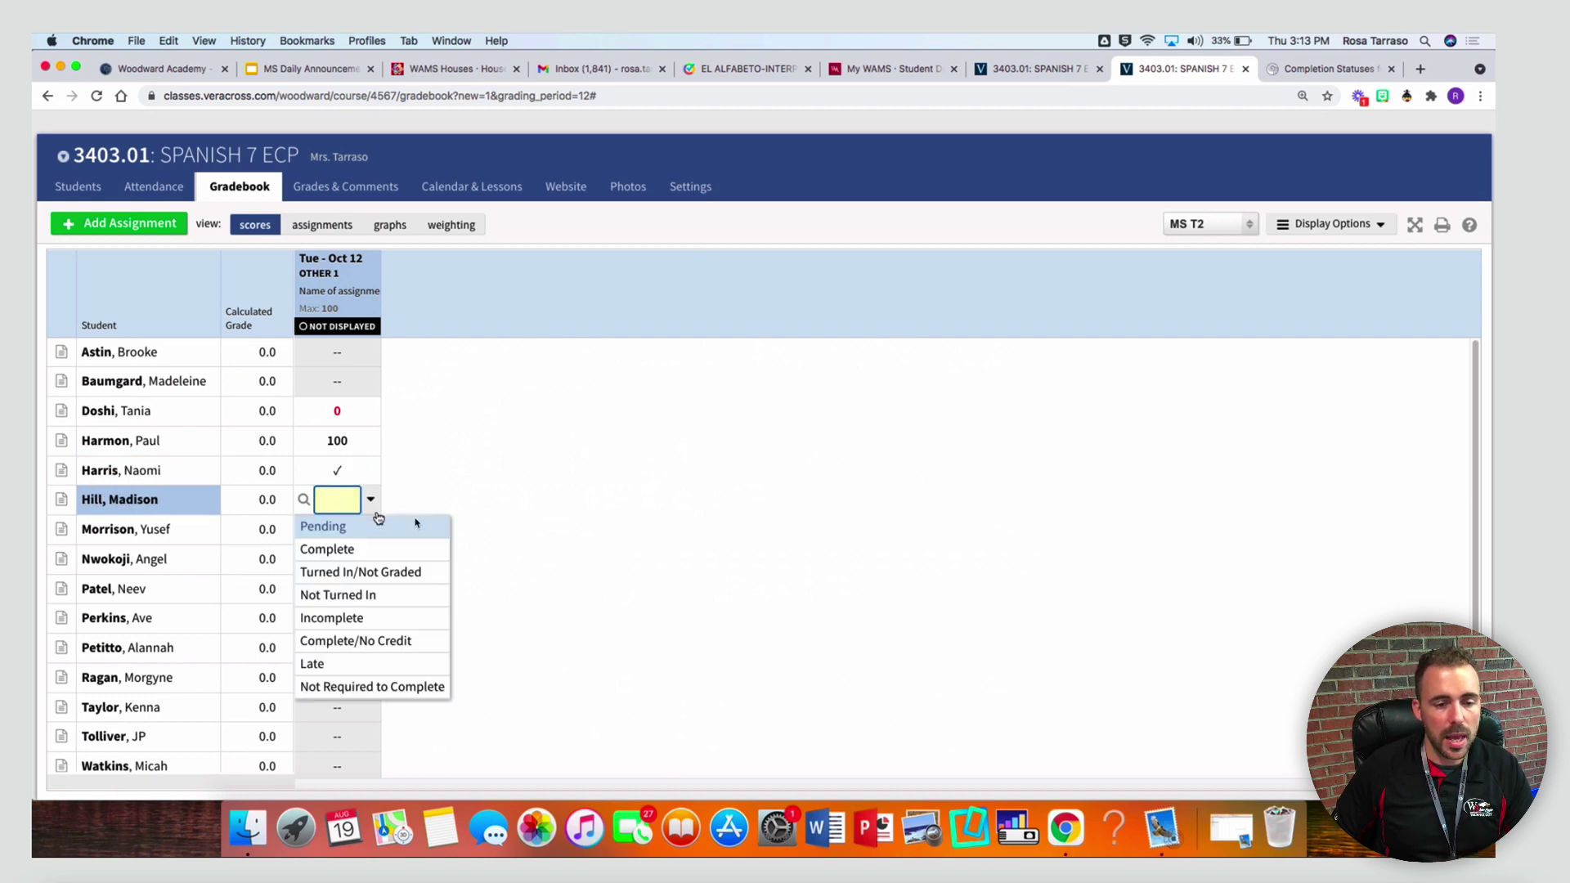
click(351, 595)
key(Return)
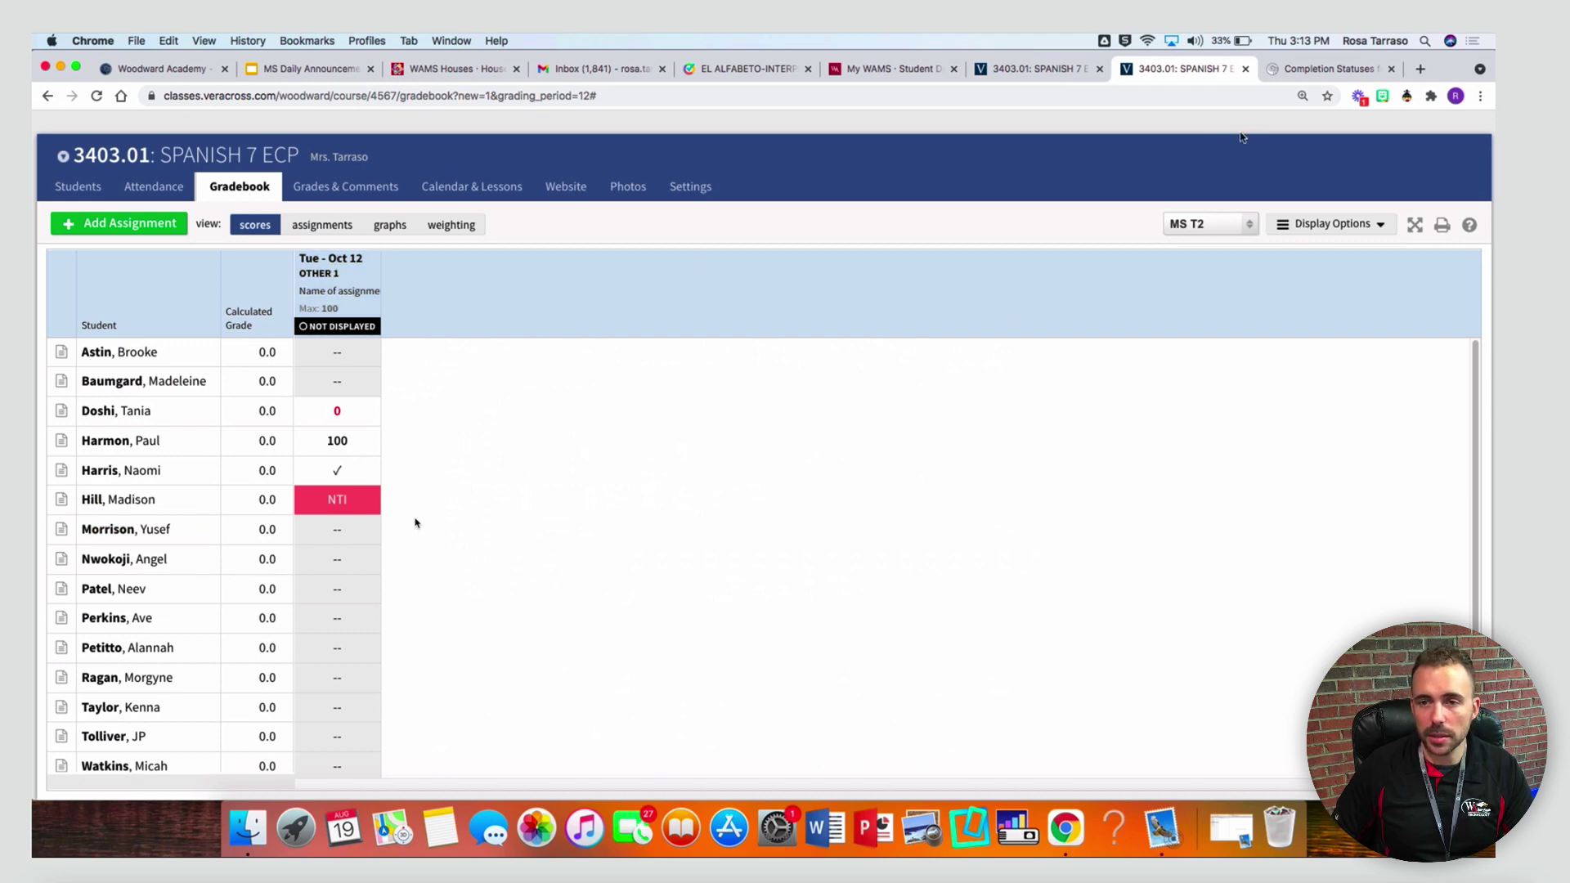
click(1317, 72)
Highlight the Late heading, the note that late ungraded work counts as zero, and the blank Incomplete note
scroll(979, 446, down, 5)
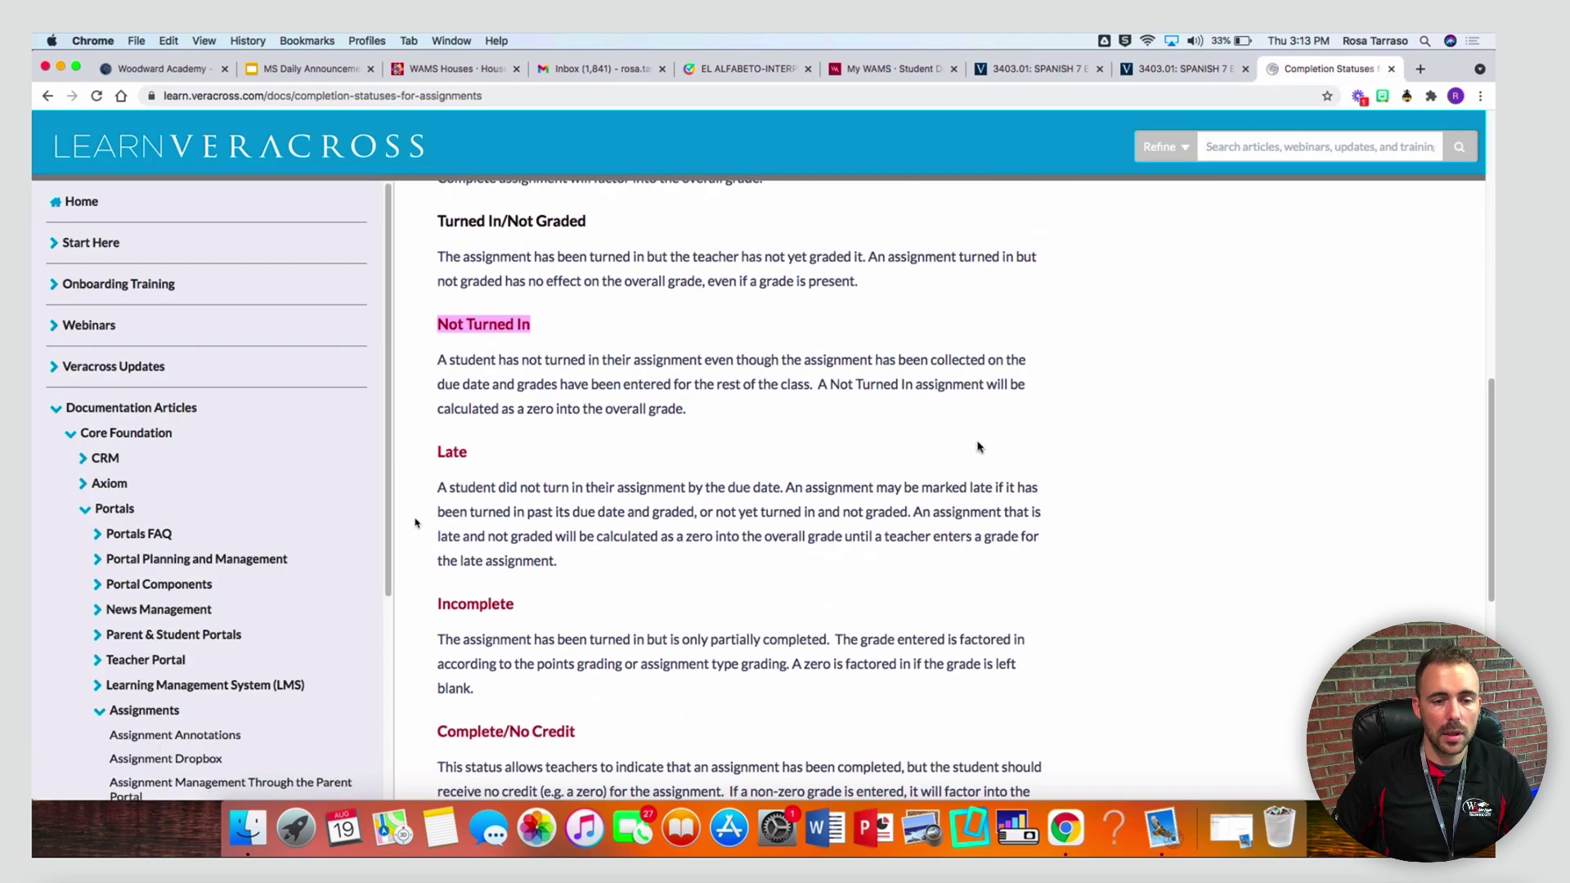
double_click(441, 453)
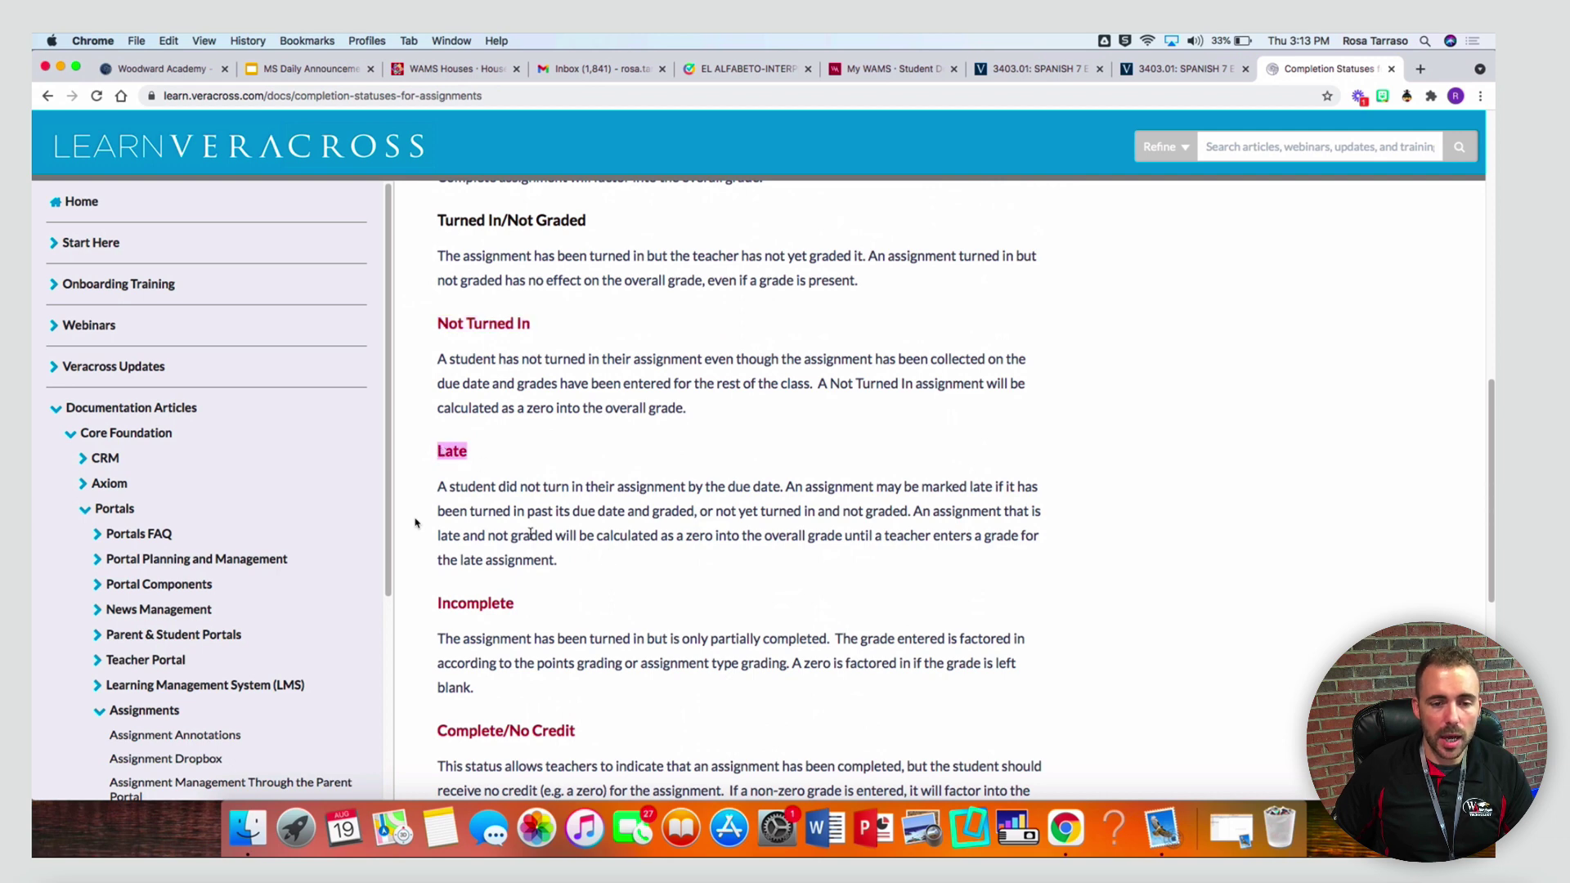
drag(490, 537, 725, 548)
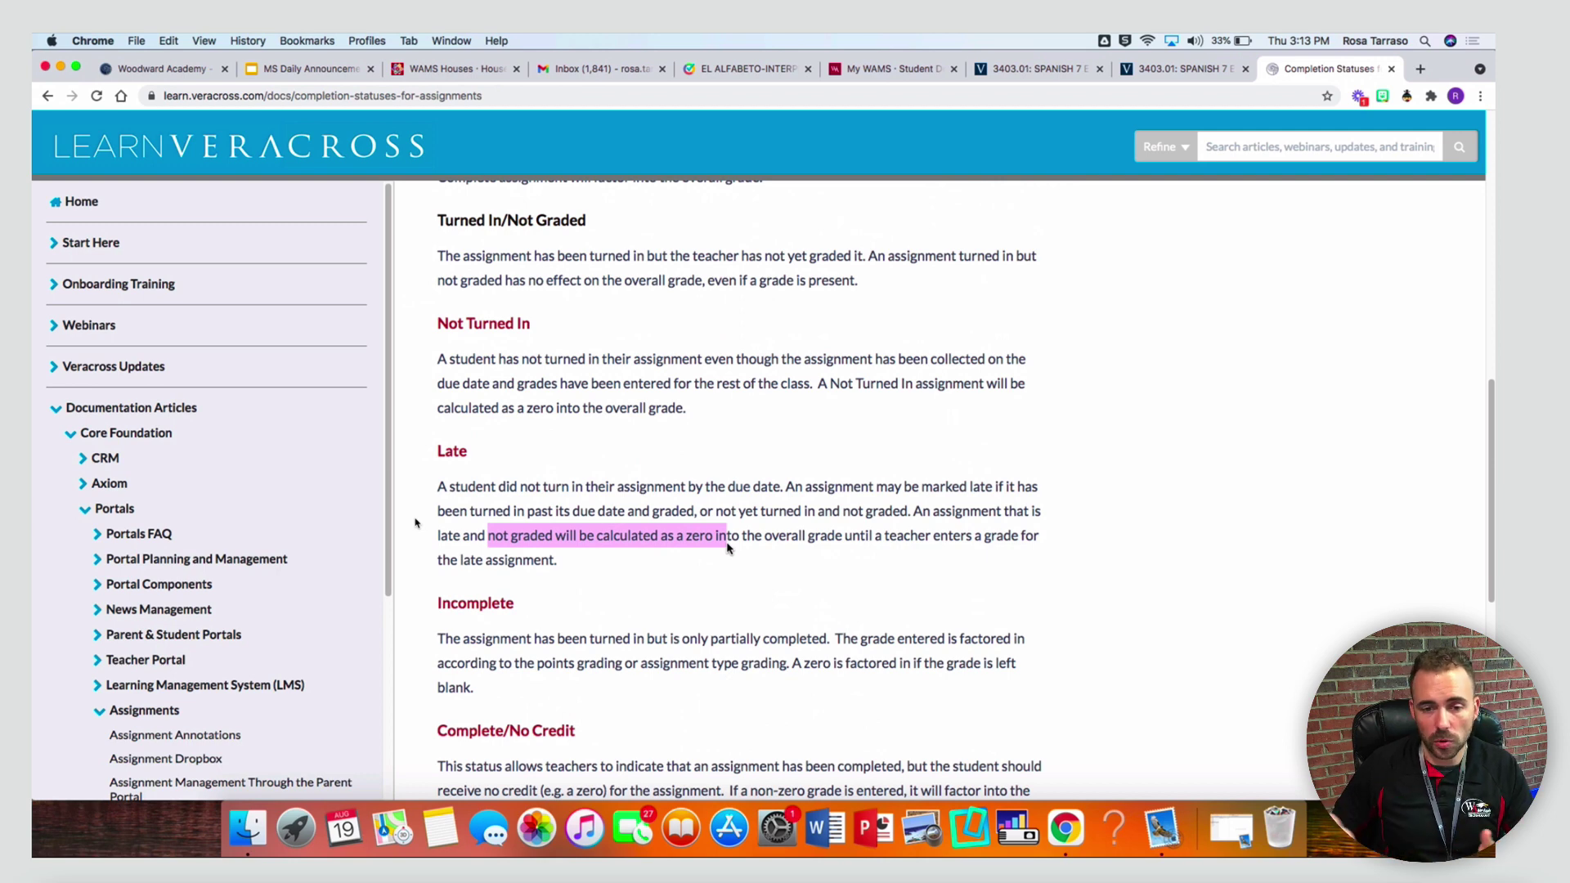
scroll(584, 638, down, 3)
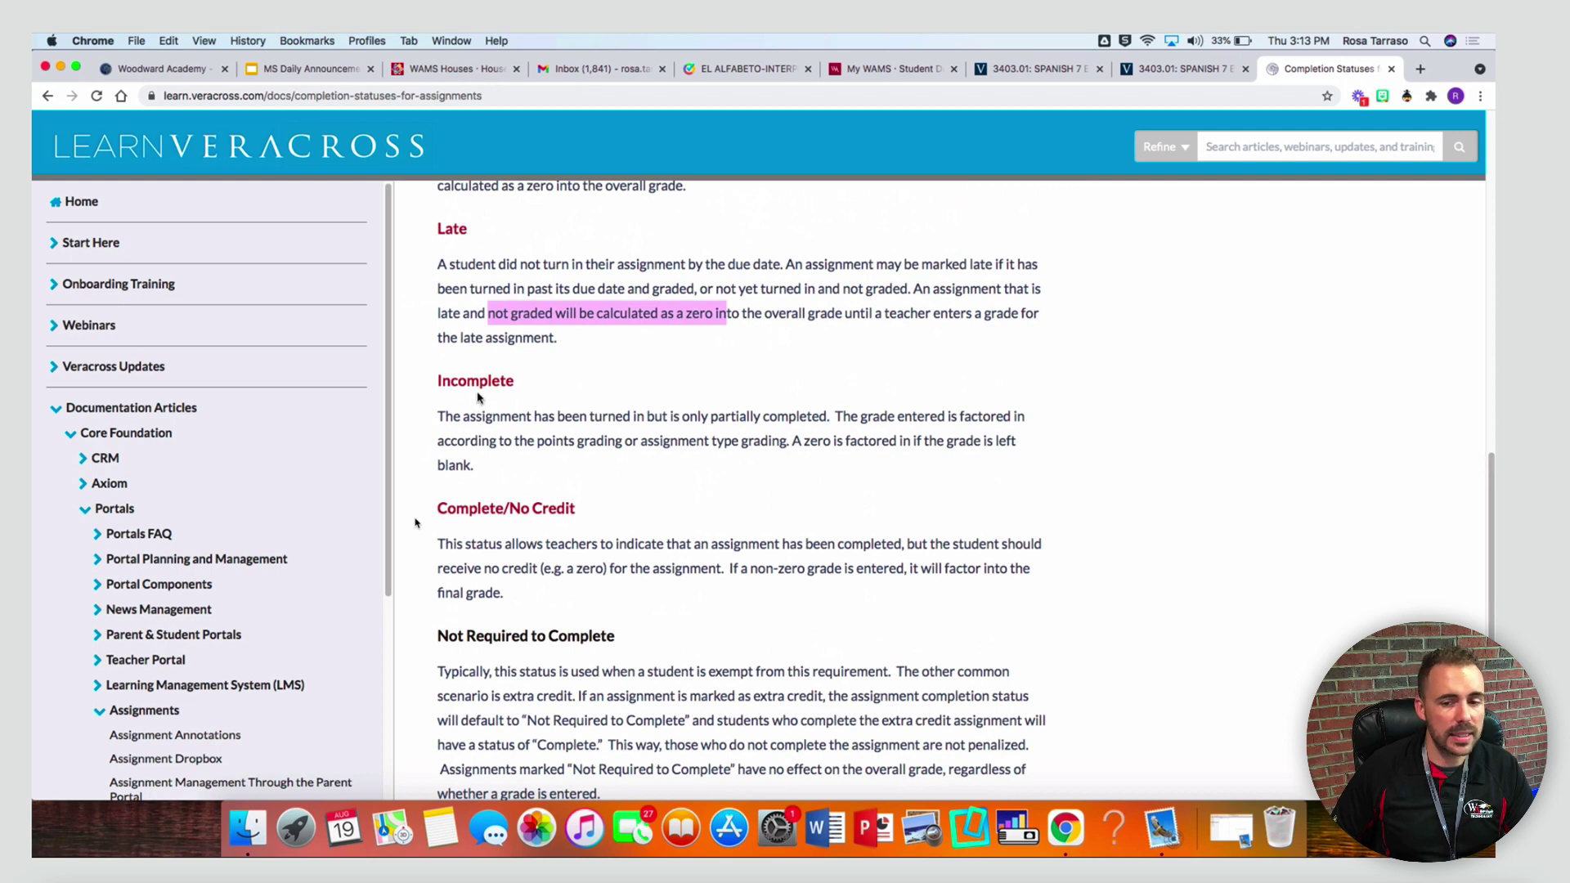
drag(792, 441, 812, 463)
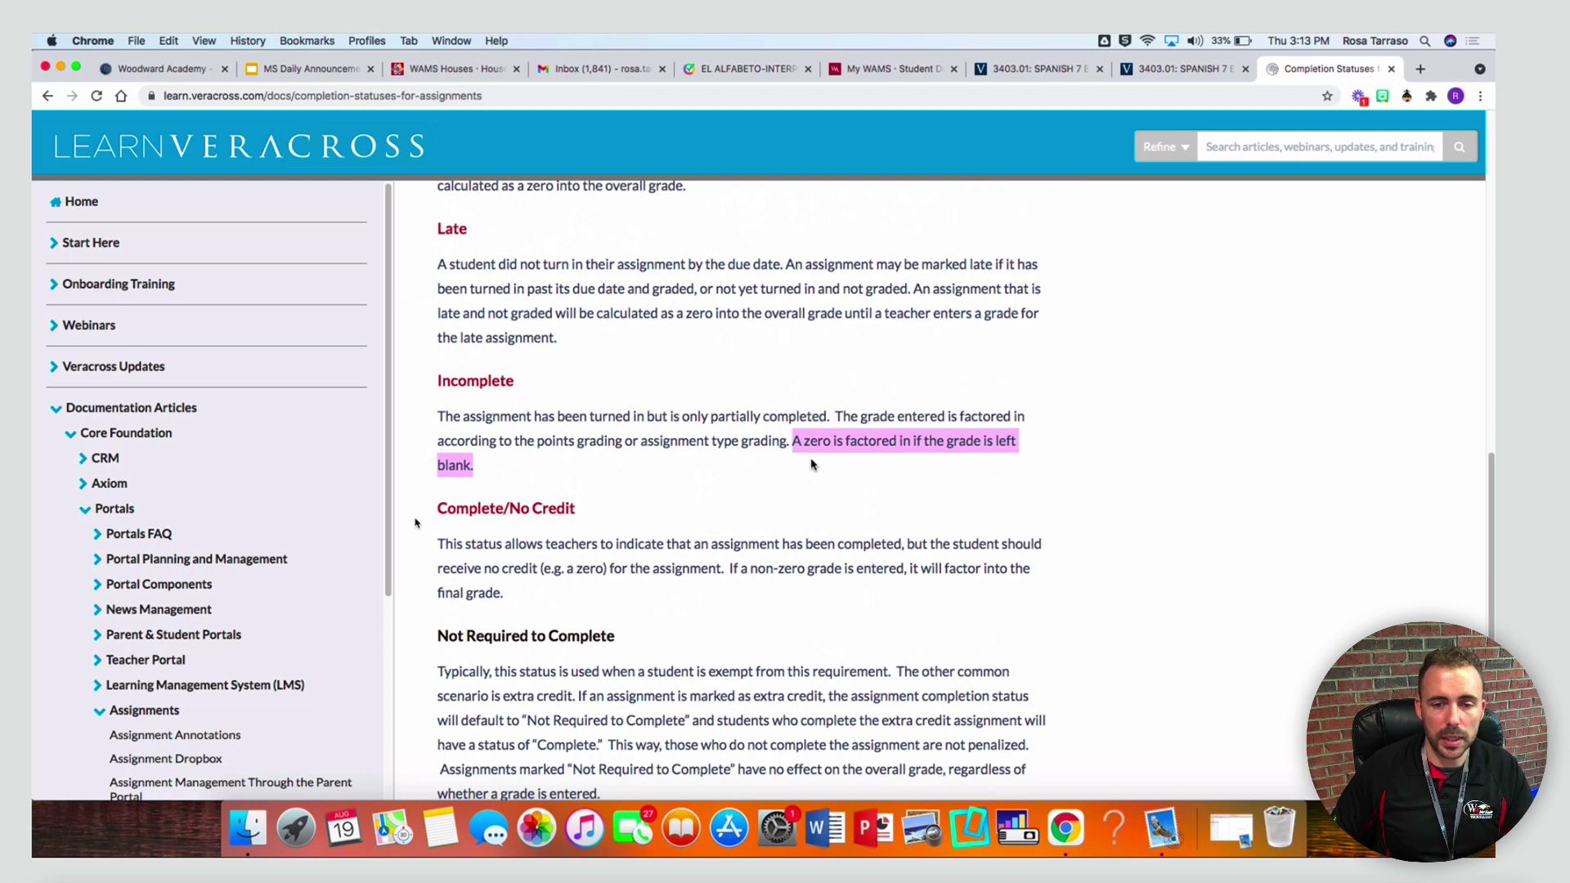
click(1193, 69)
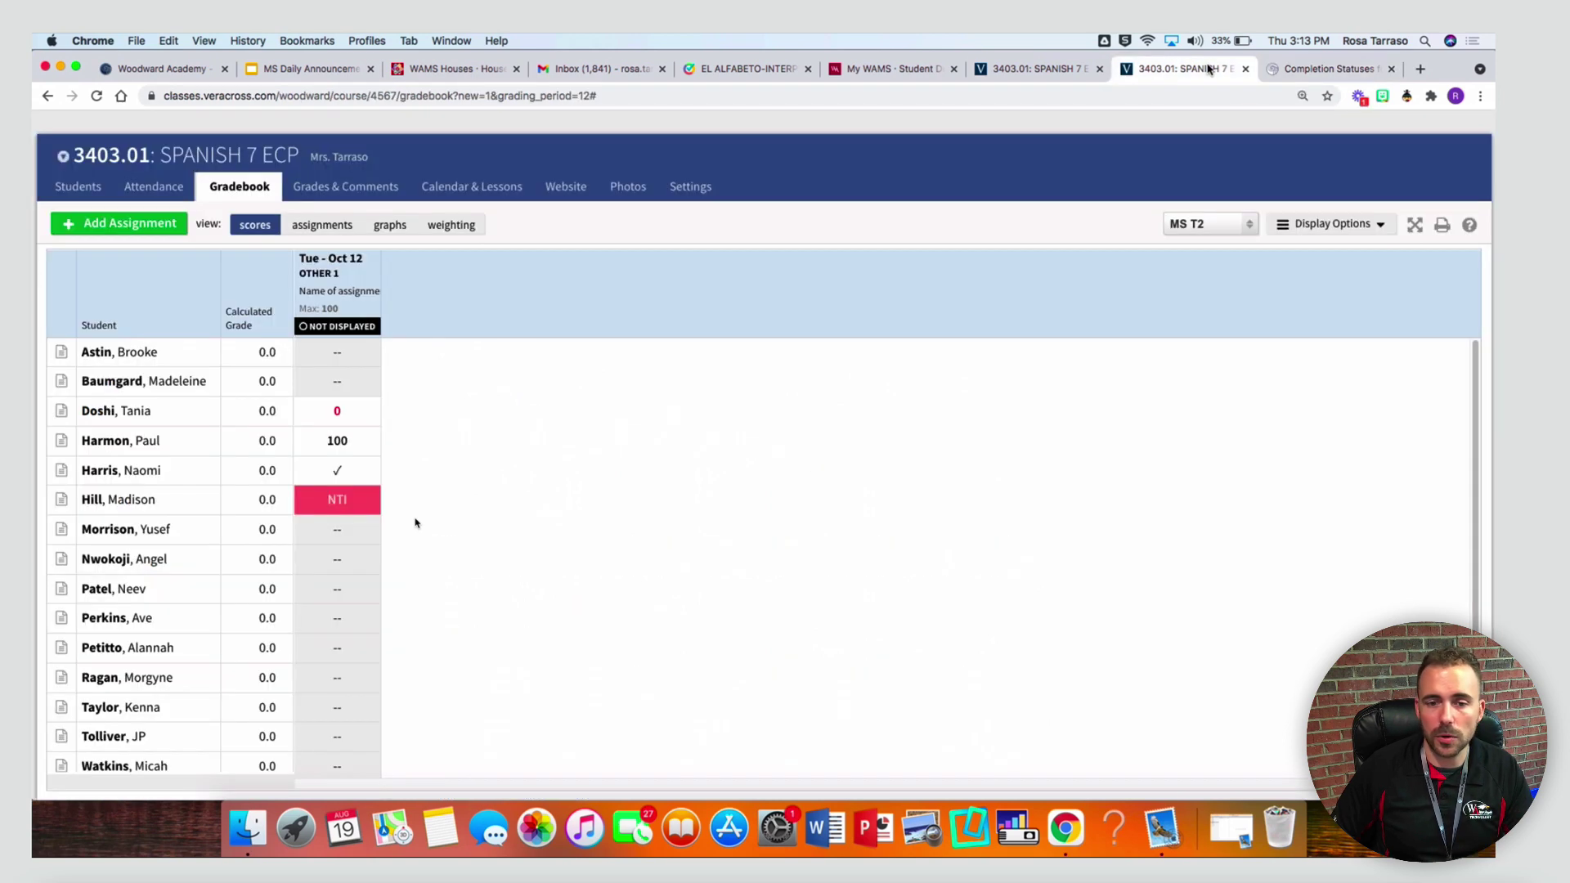
Enter Inc for the seventh student and set the eighth student to Late (LTE) on Oct 12
click(337, 529)
click(371, 529)
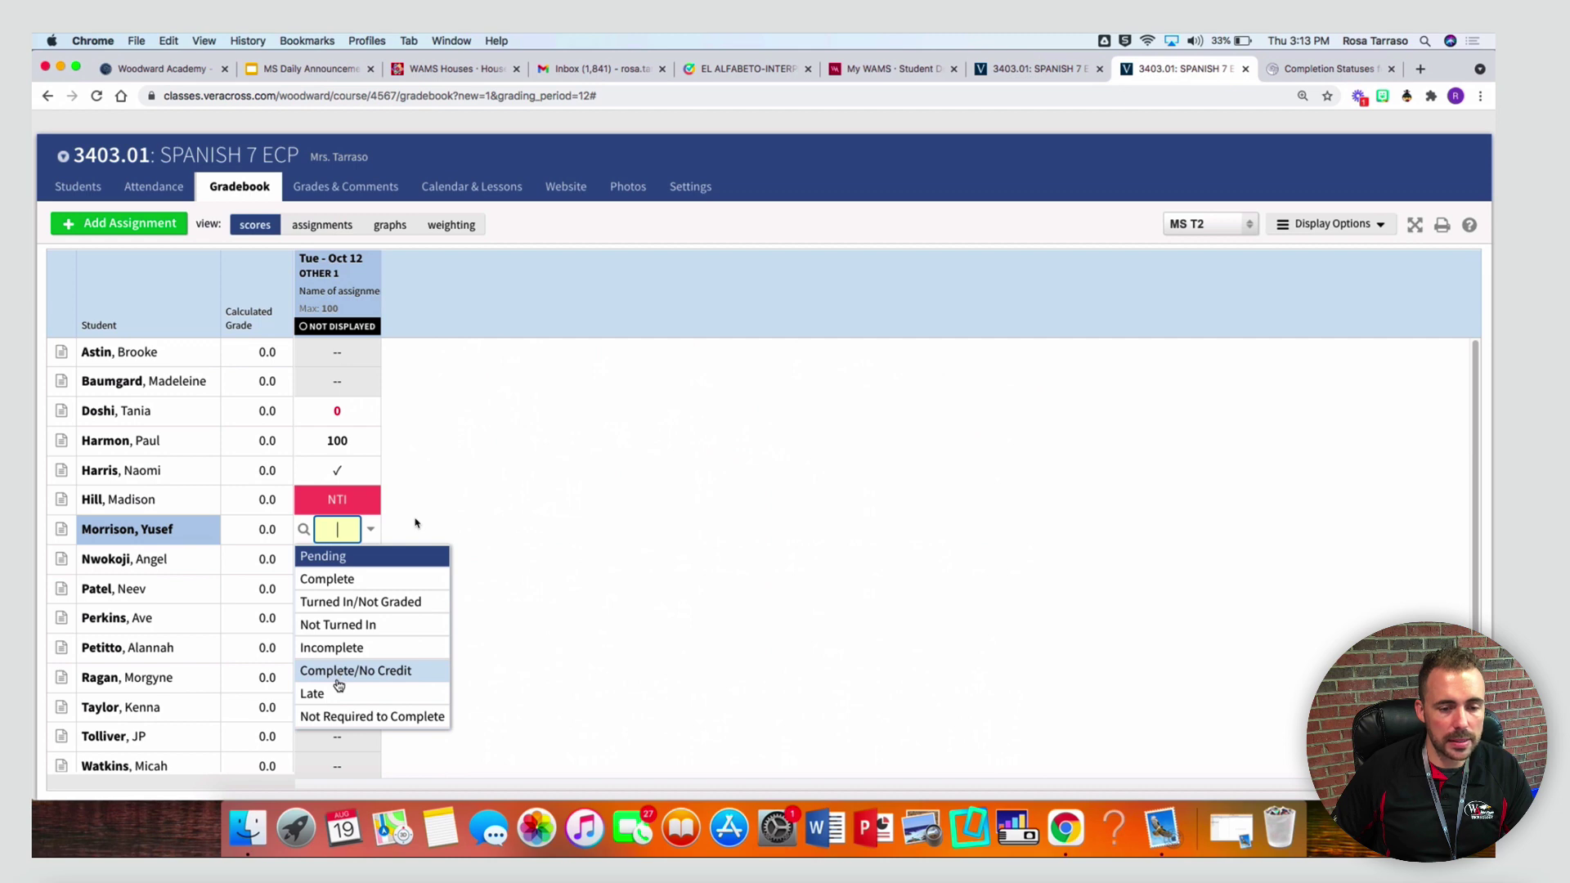
click(340, 648)
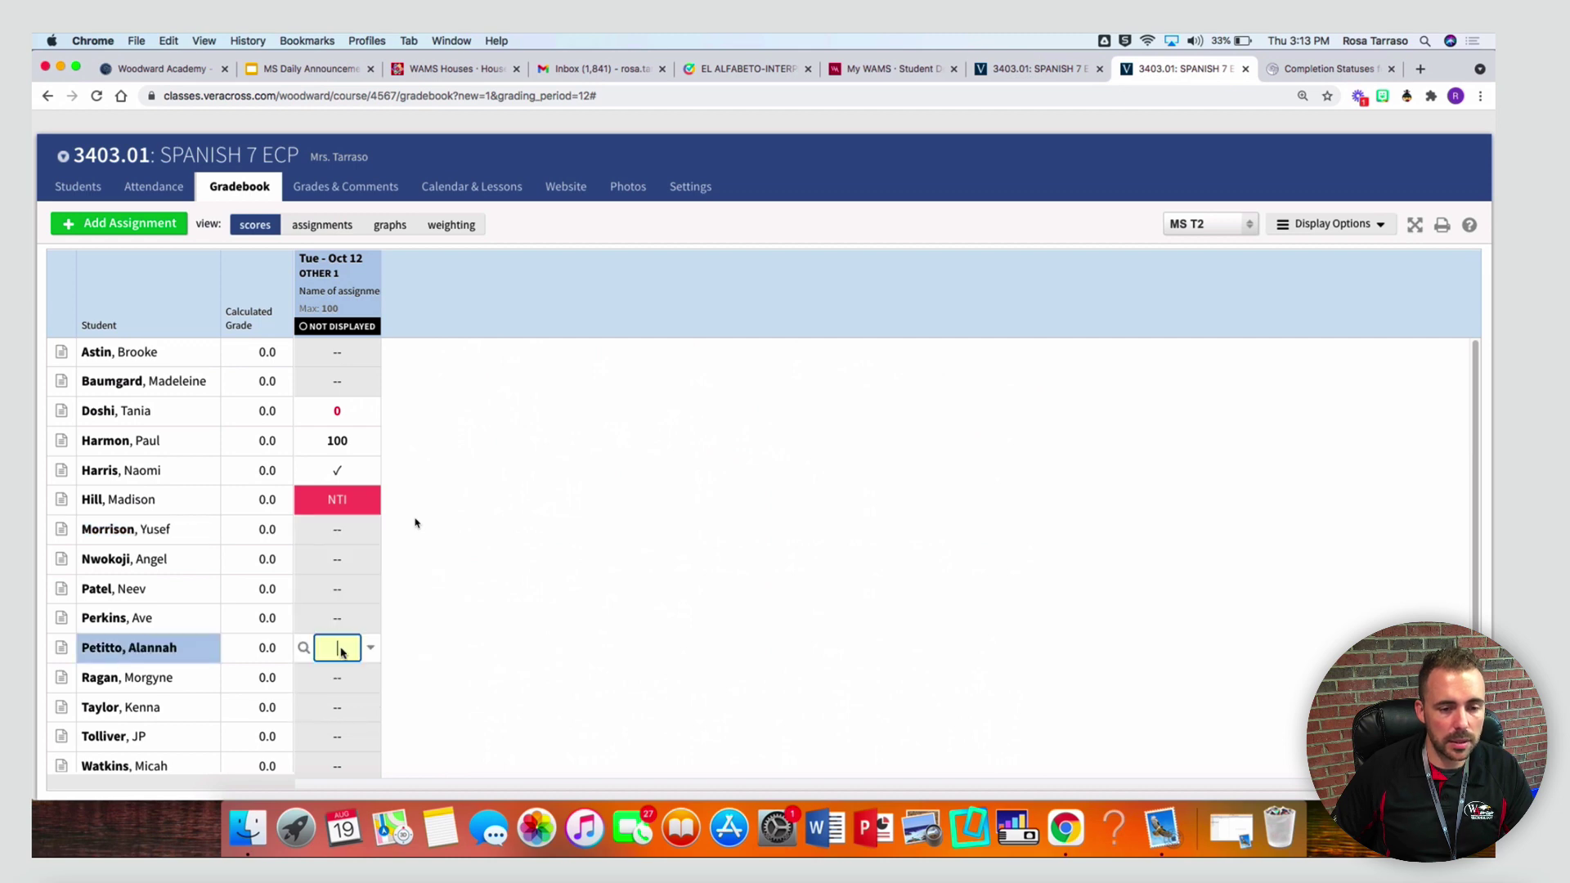
click(372, 531)
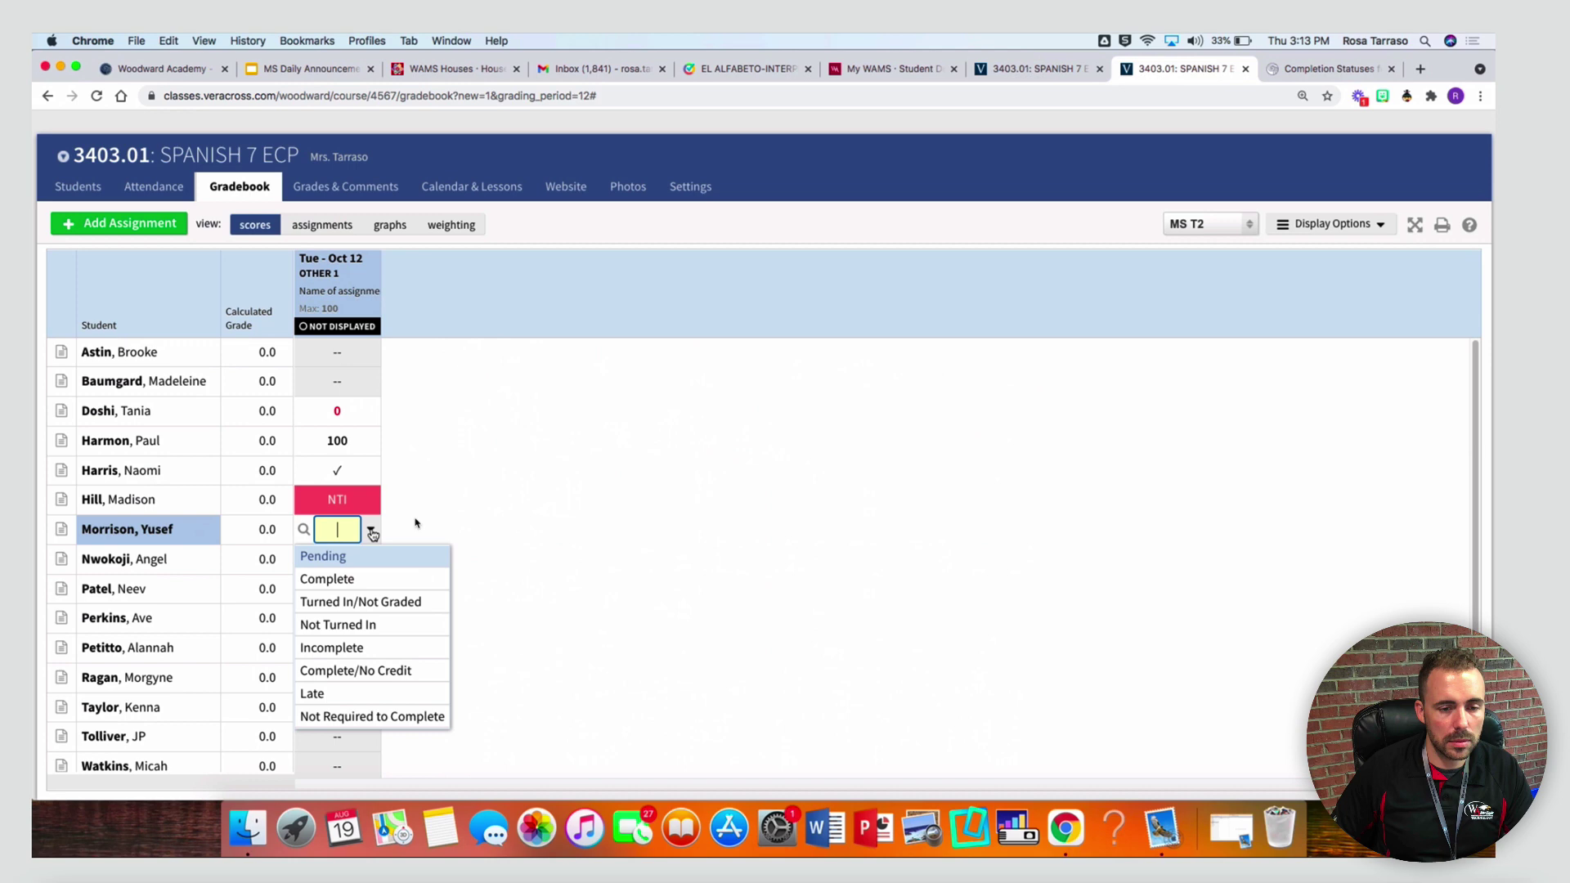
text(inc)
key(Return)
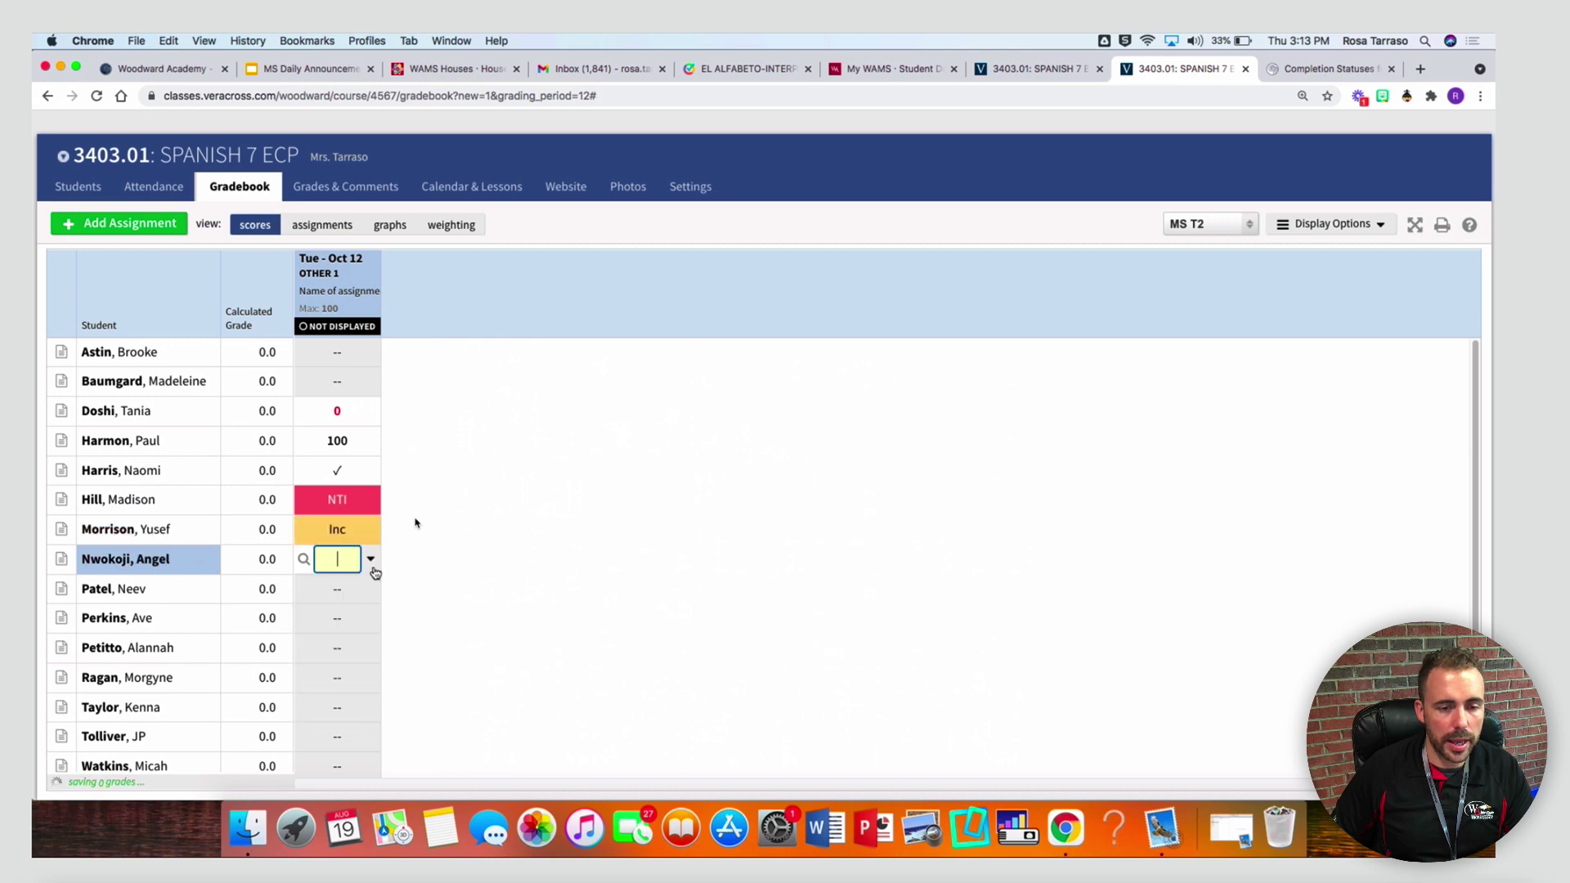
click(371, 558)
click(345, 721)
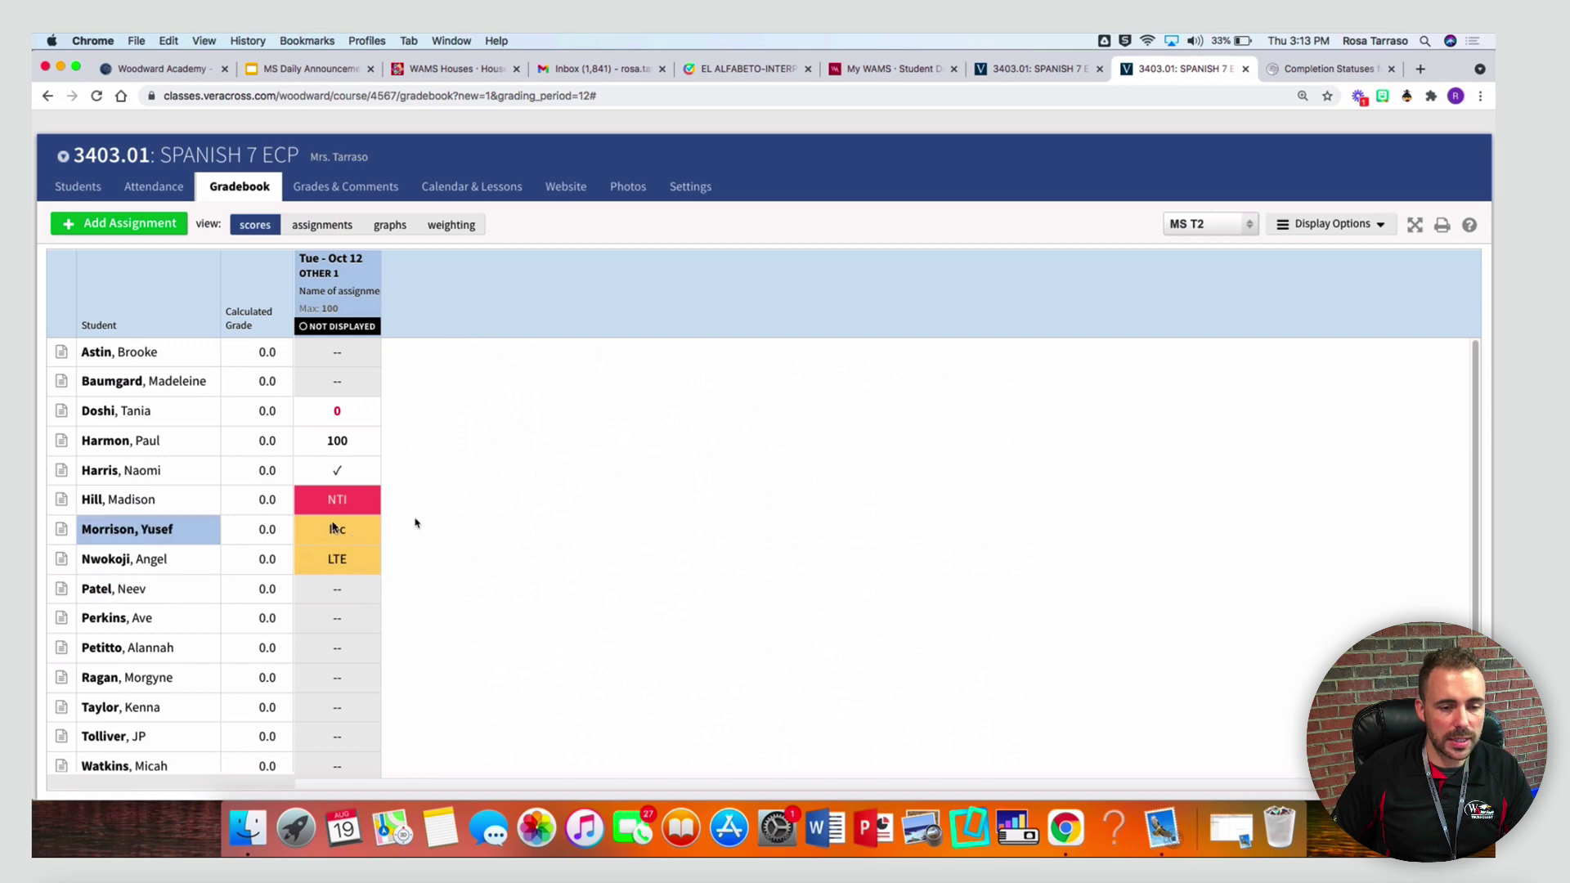
click(1344, 68)
Scroll the statuses article and highlight the Not Required to Complete heading
scroll(953, 445, down, 3)
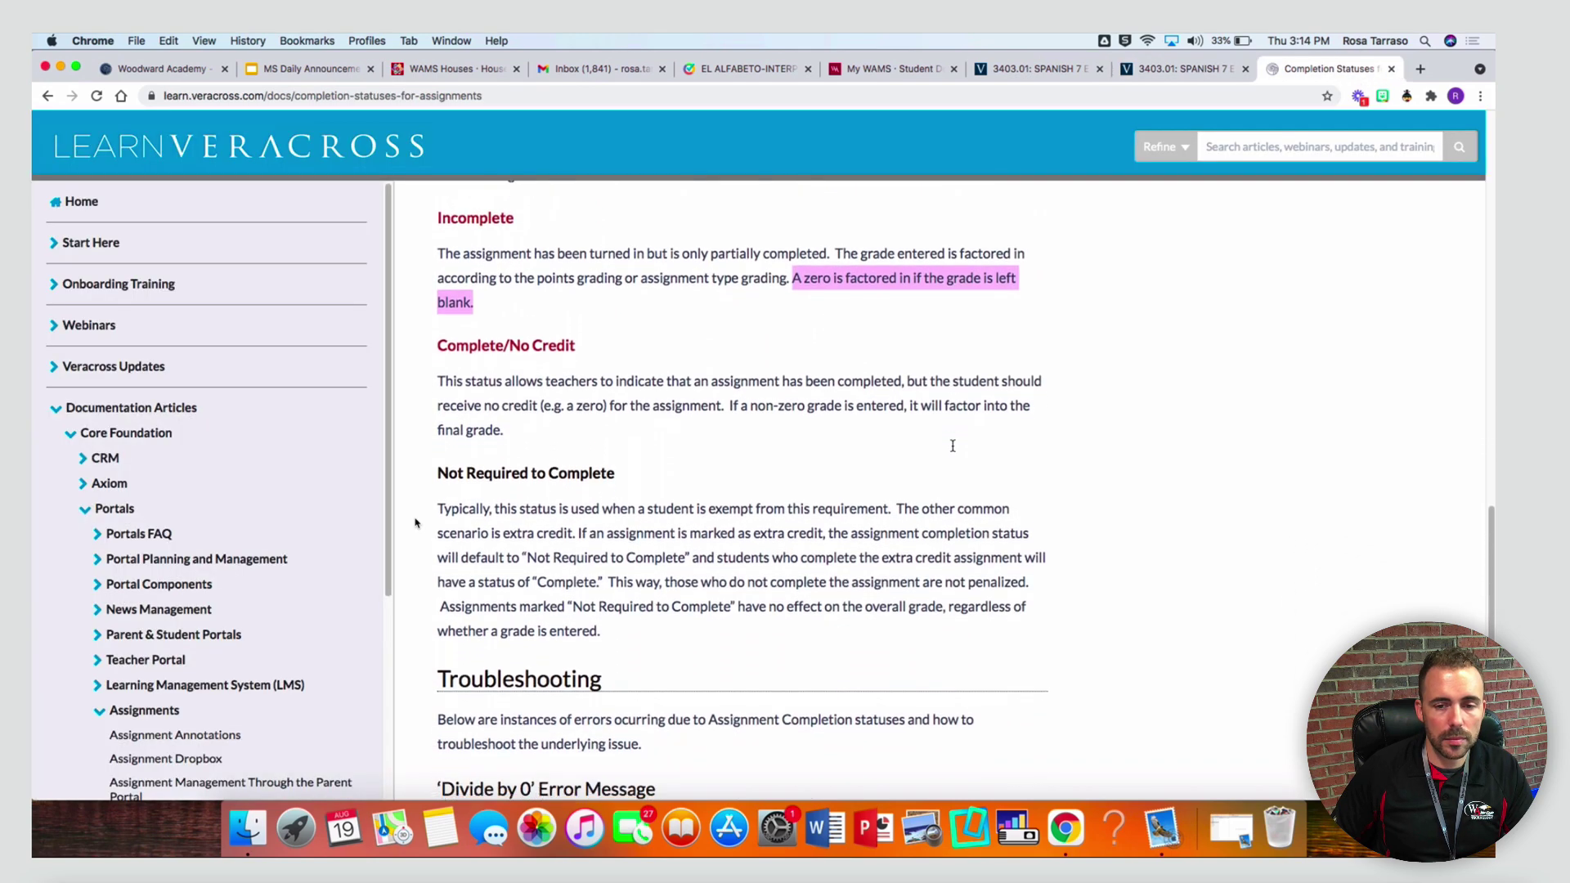
scroll(952, 450, down, 3)
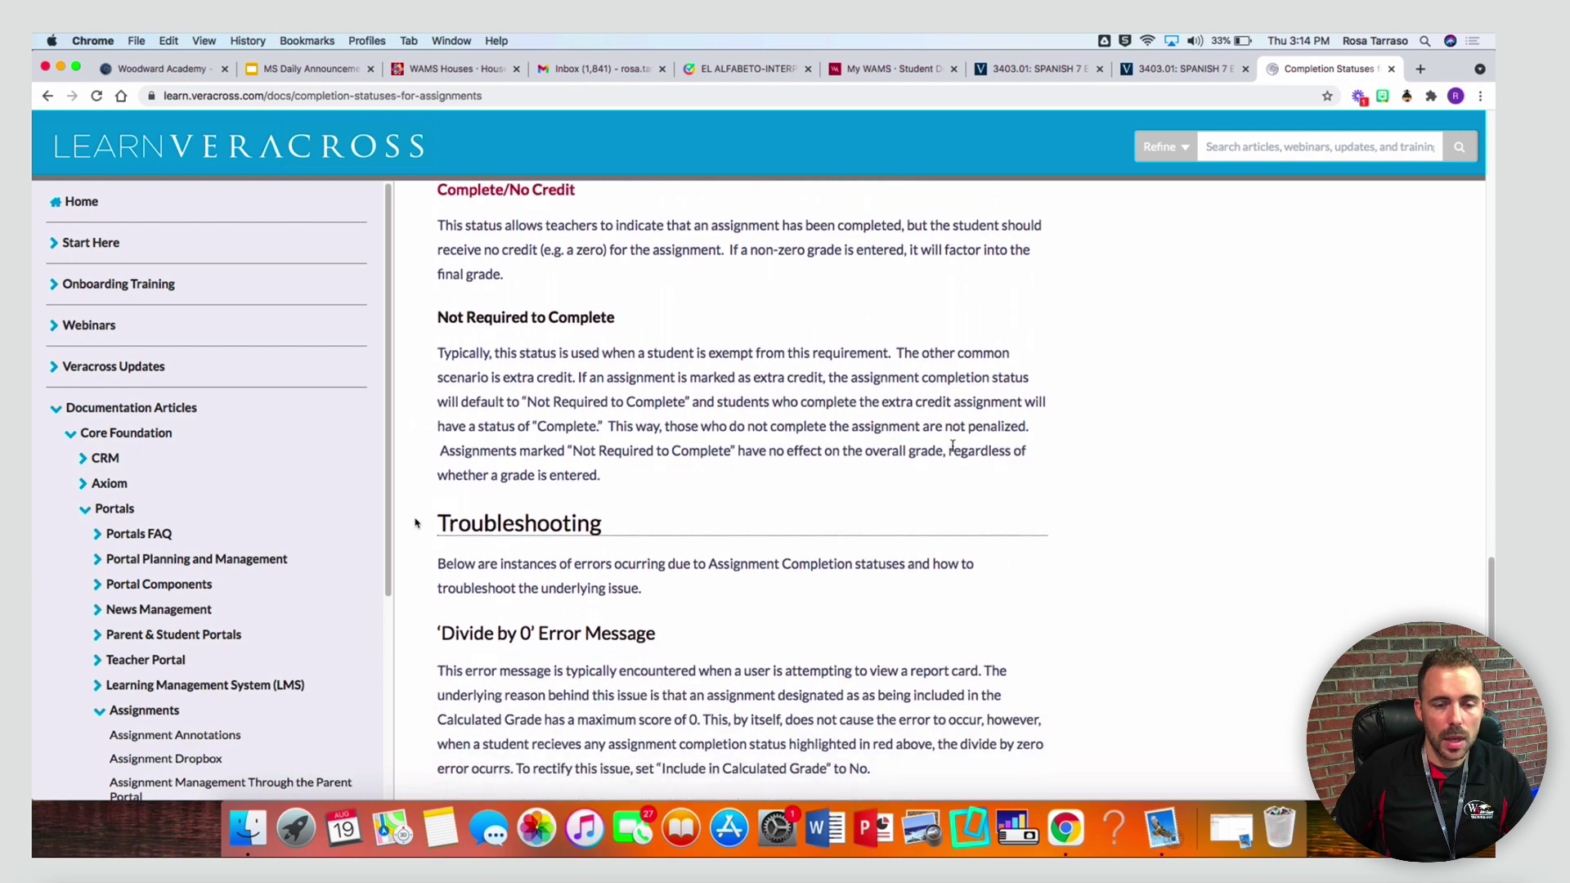
drag(504, 317, 626, 322)
Mark the ninth student's Oct 12 assignment Not Required to Complete (NREQ)
click(1180, 69)
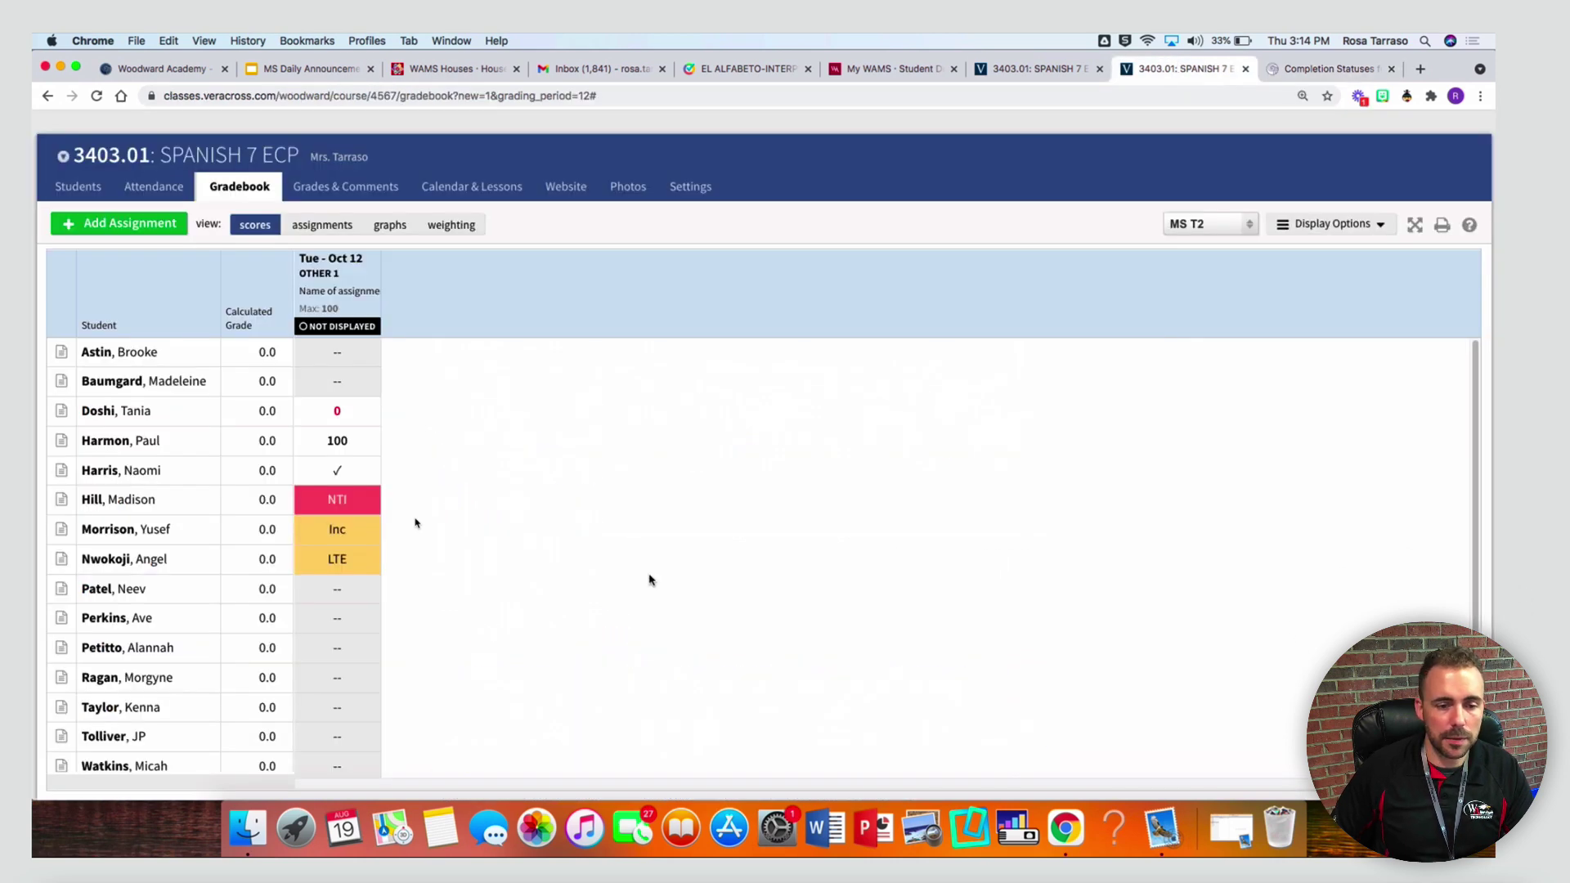
click(368, 589)
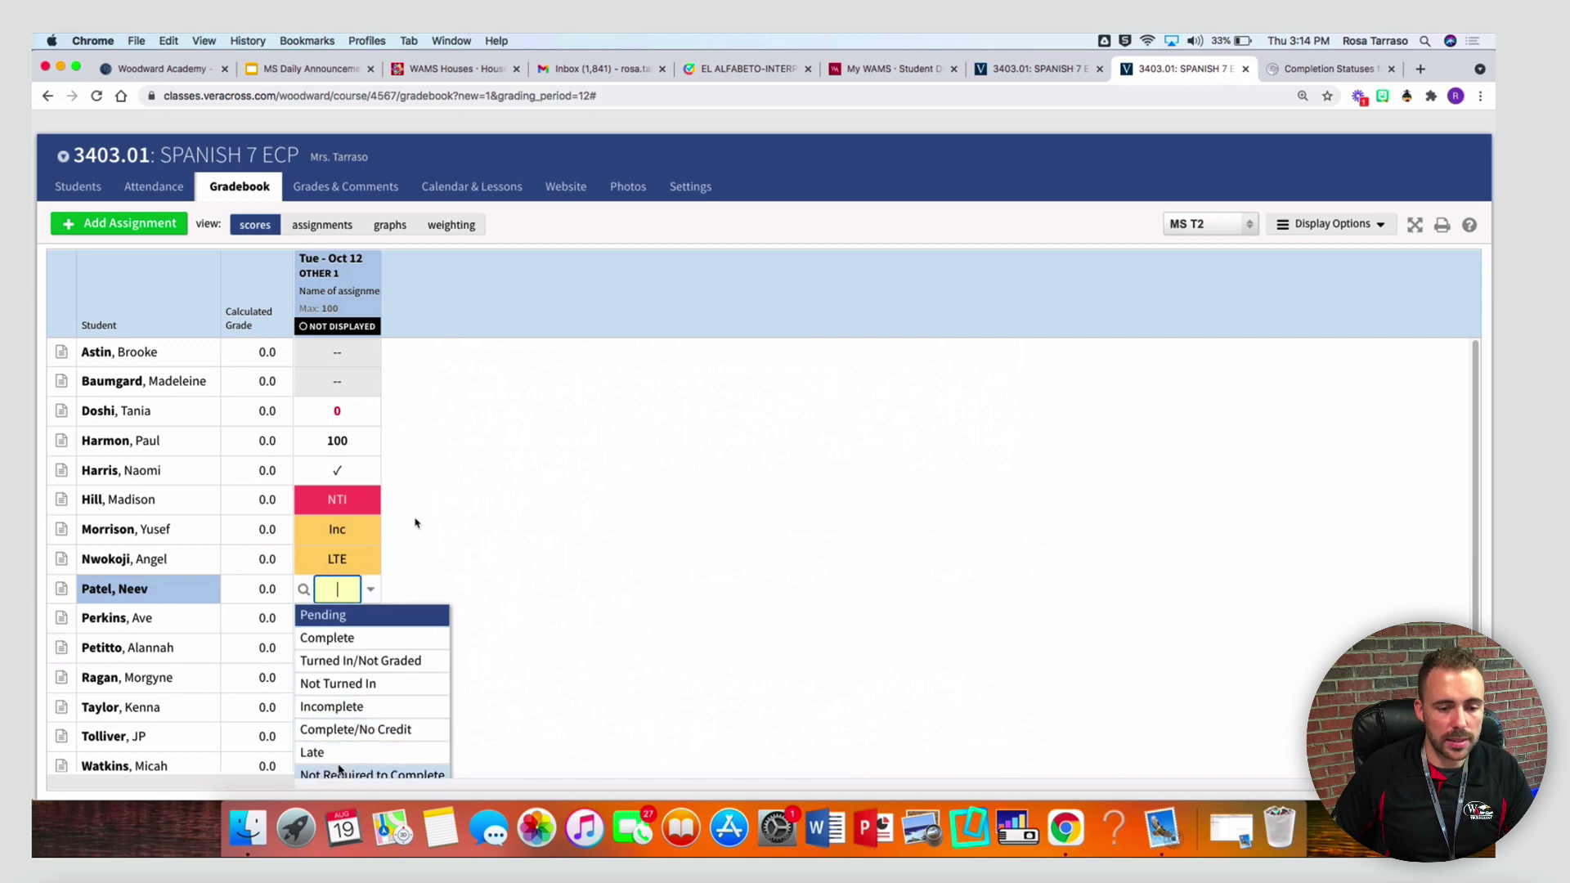
click(340, 774)
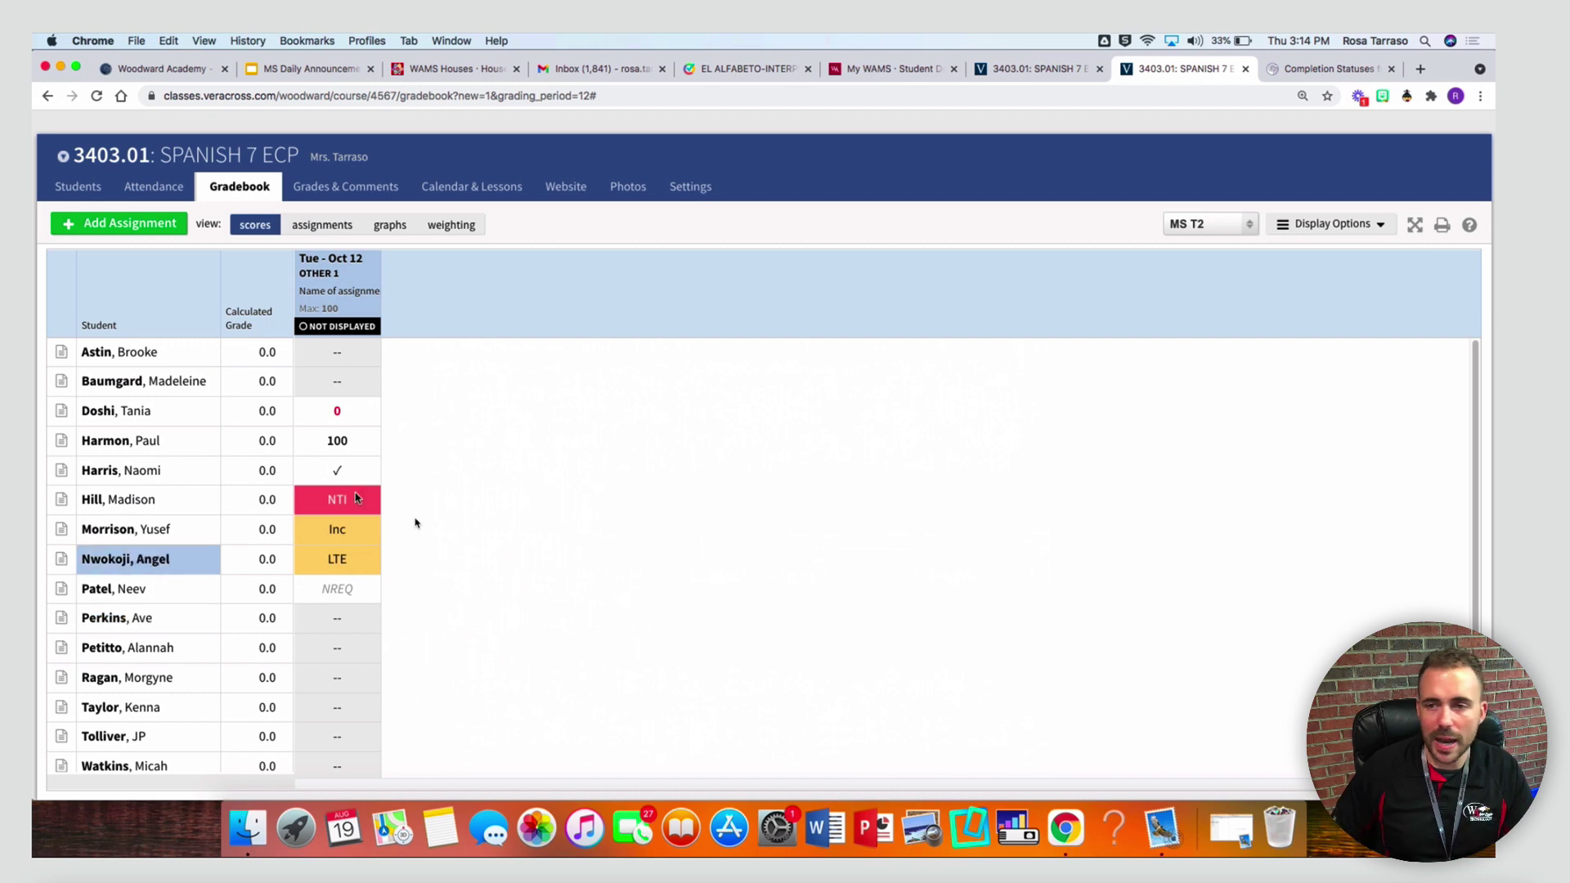
click(1305, 75)
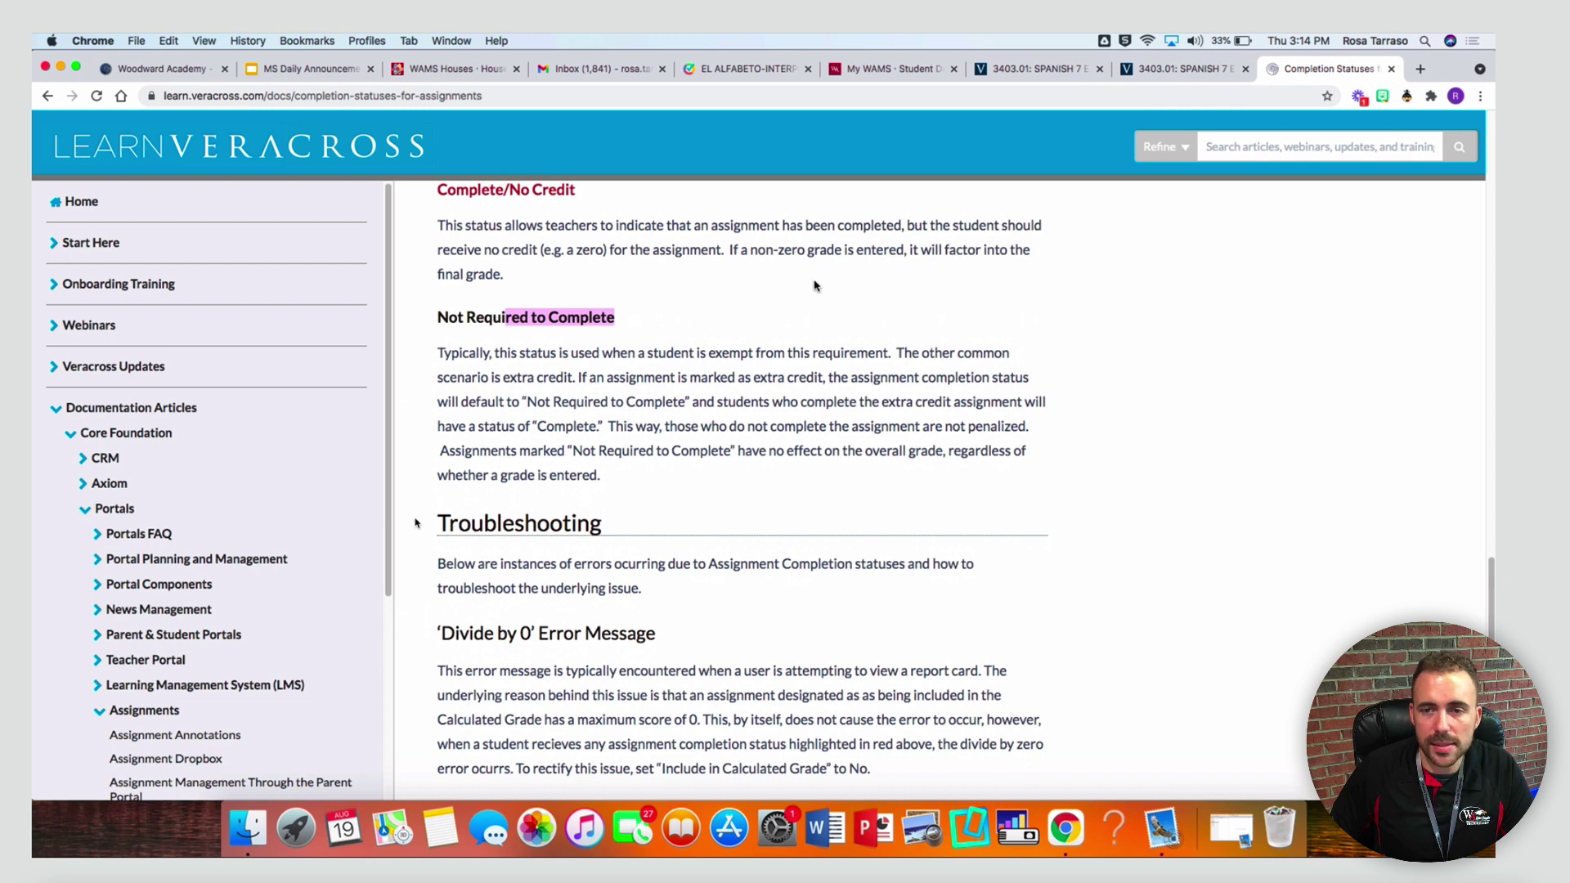
click(1151, 71)
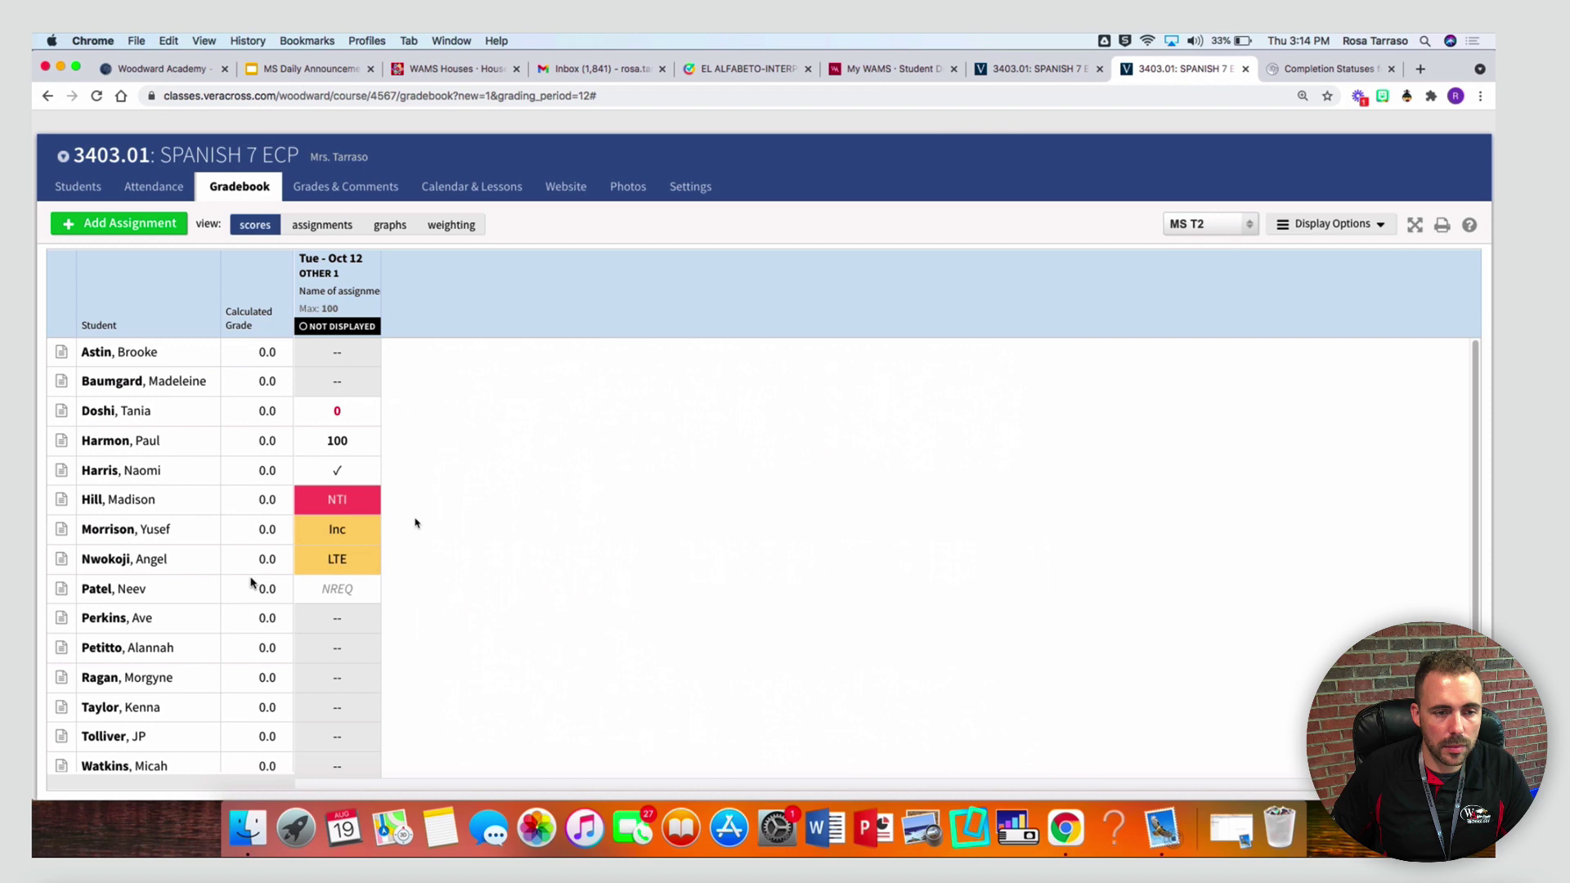
Enter Oct 12 scores down the column: 100, then 10, then 100 for the following students
click(344, 353)
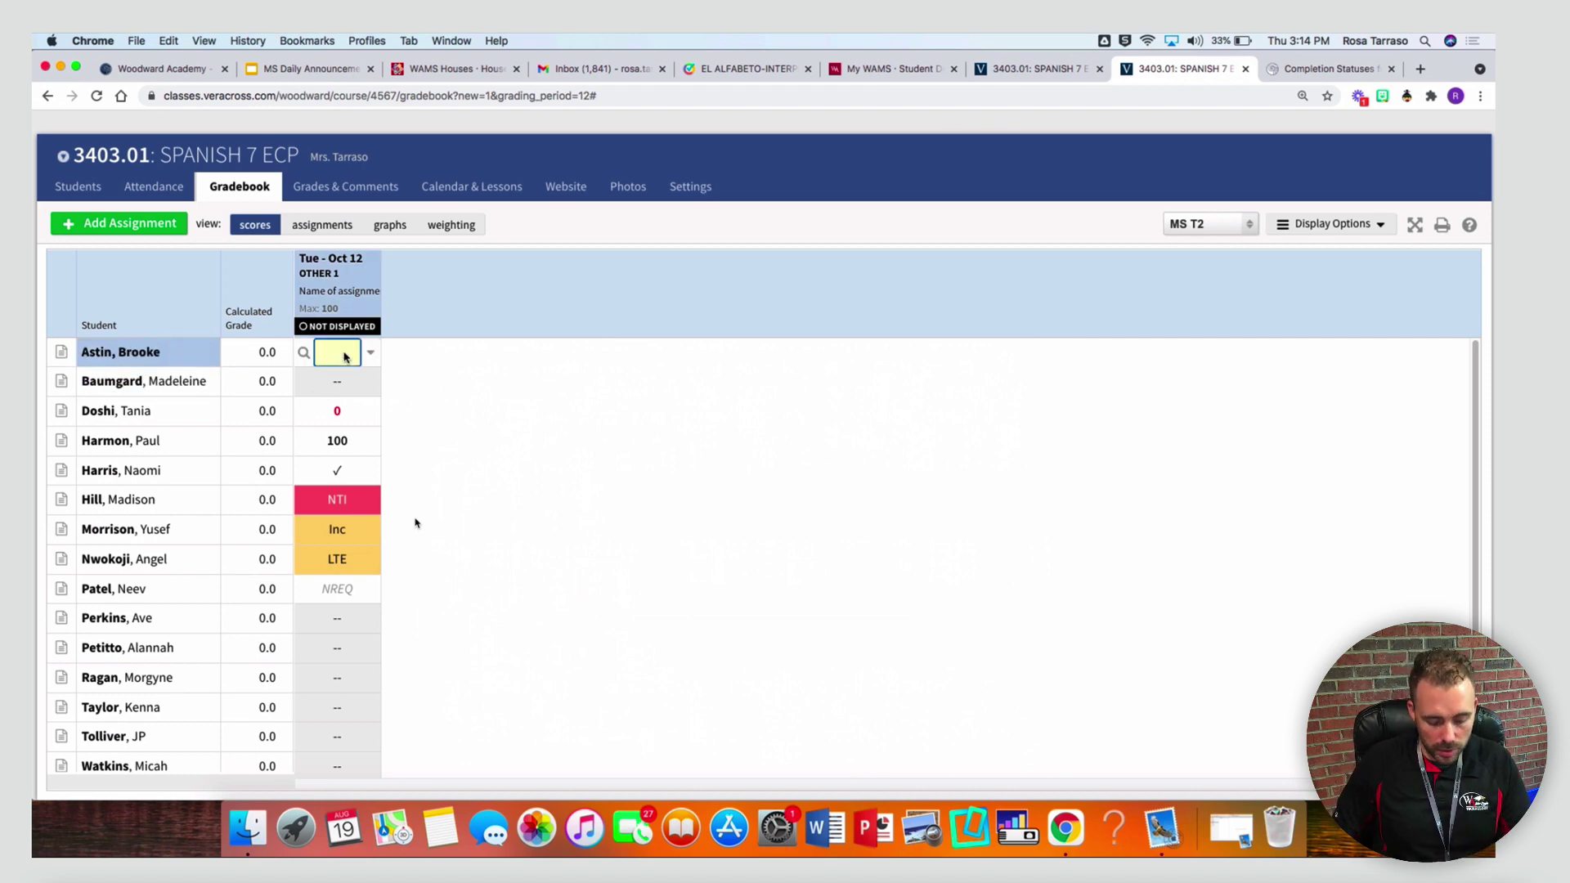
text(100)
key(Return)
text(199)
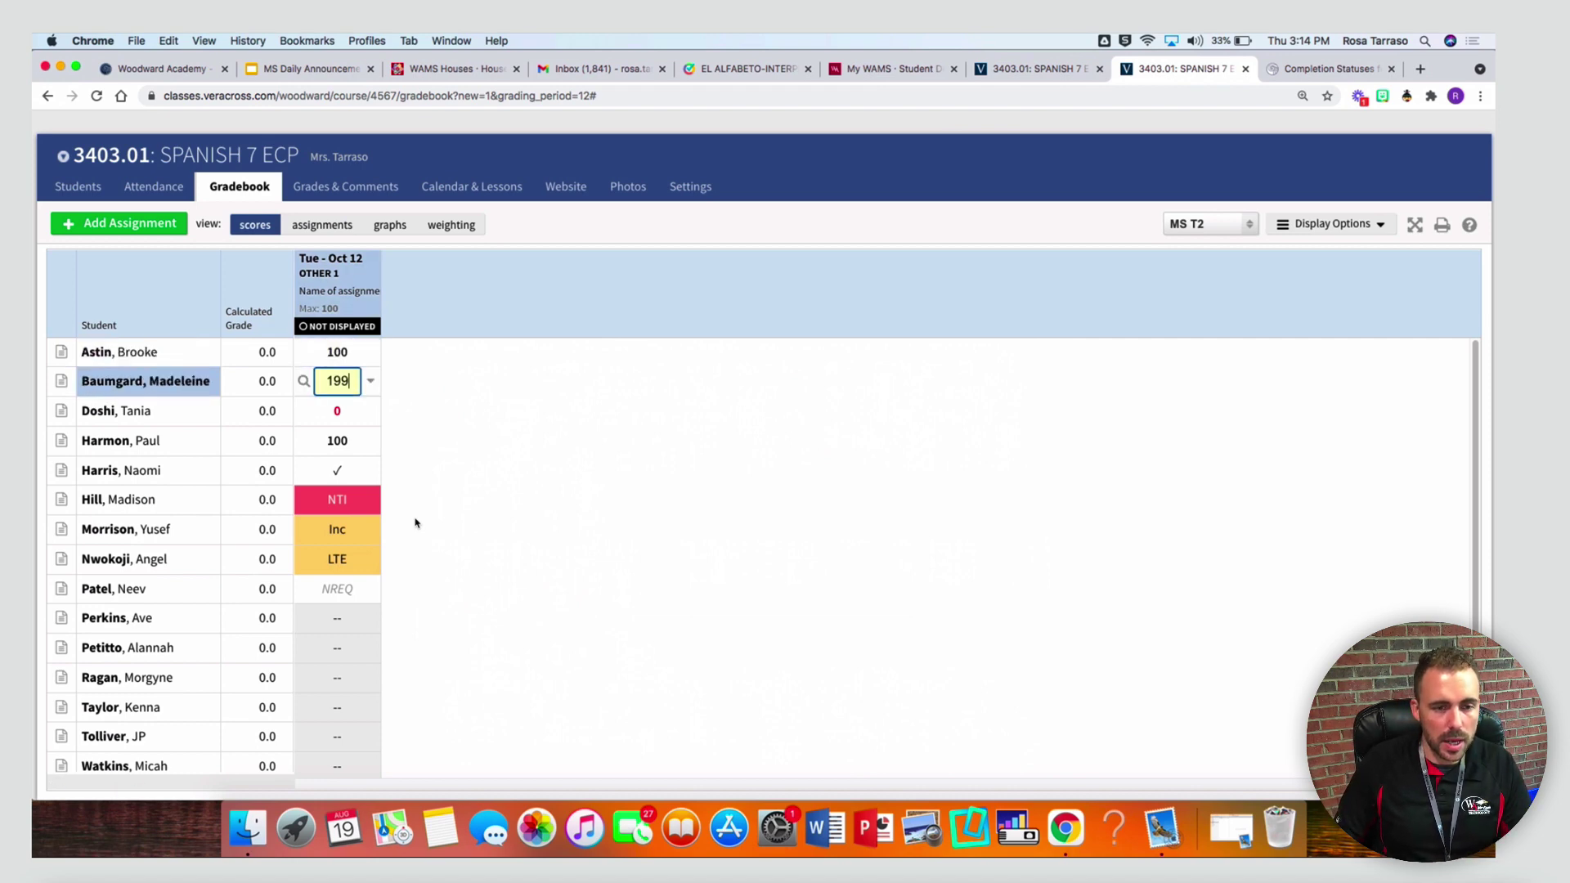
text(0)
key(Return)
key(Return)
key(Return)
key(Return)
key(Return)
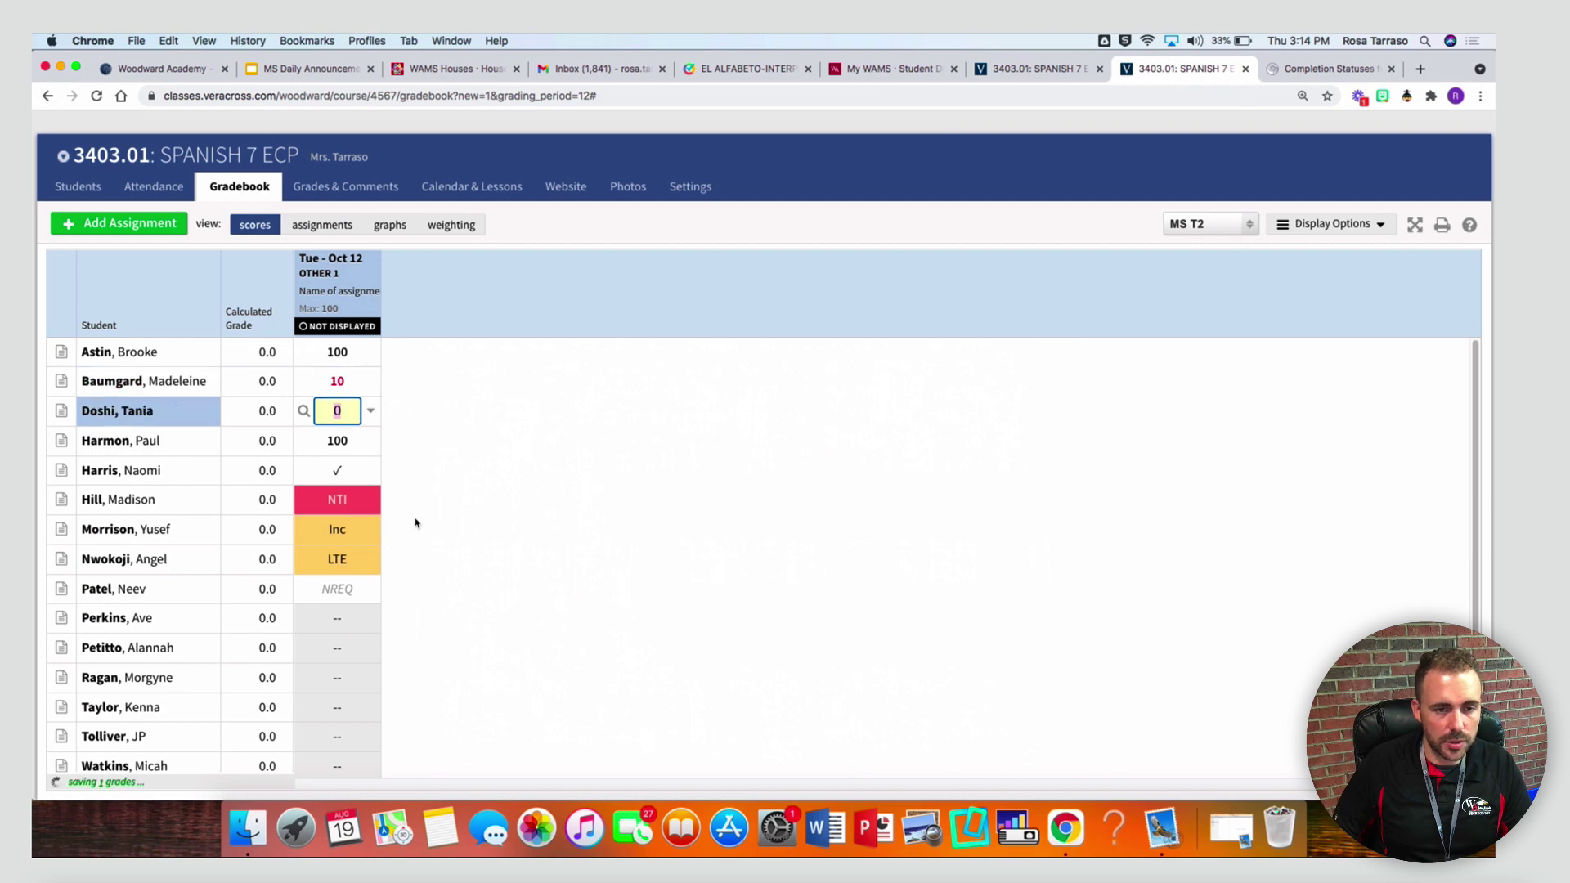
text(i)
key(Return)
key(Return)
key(Return)
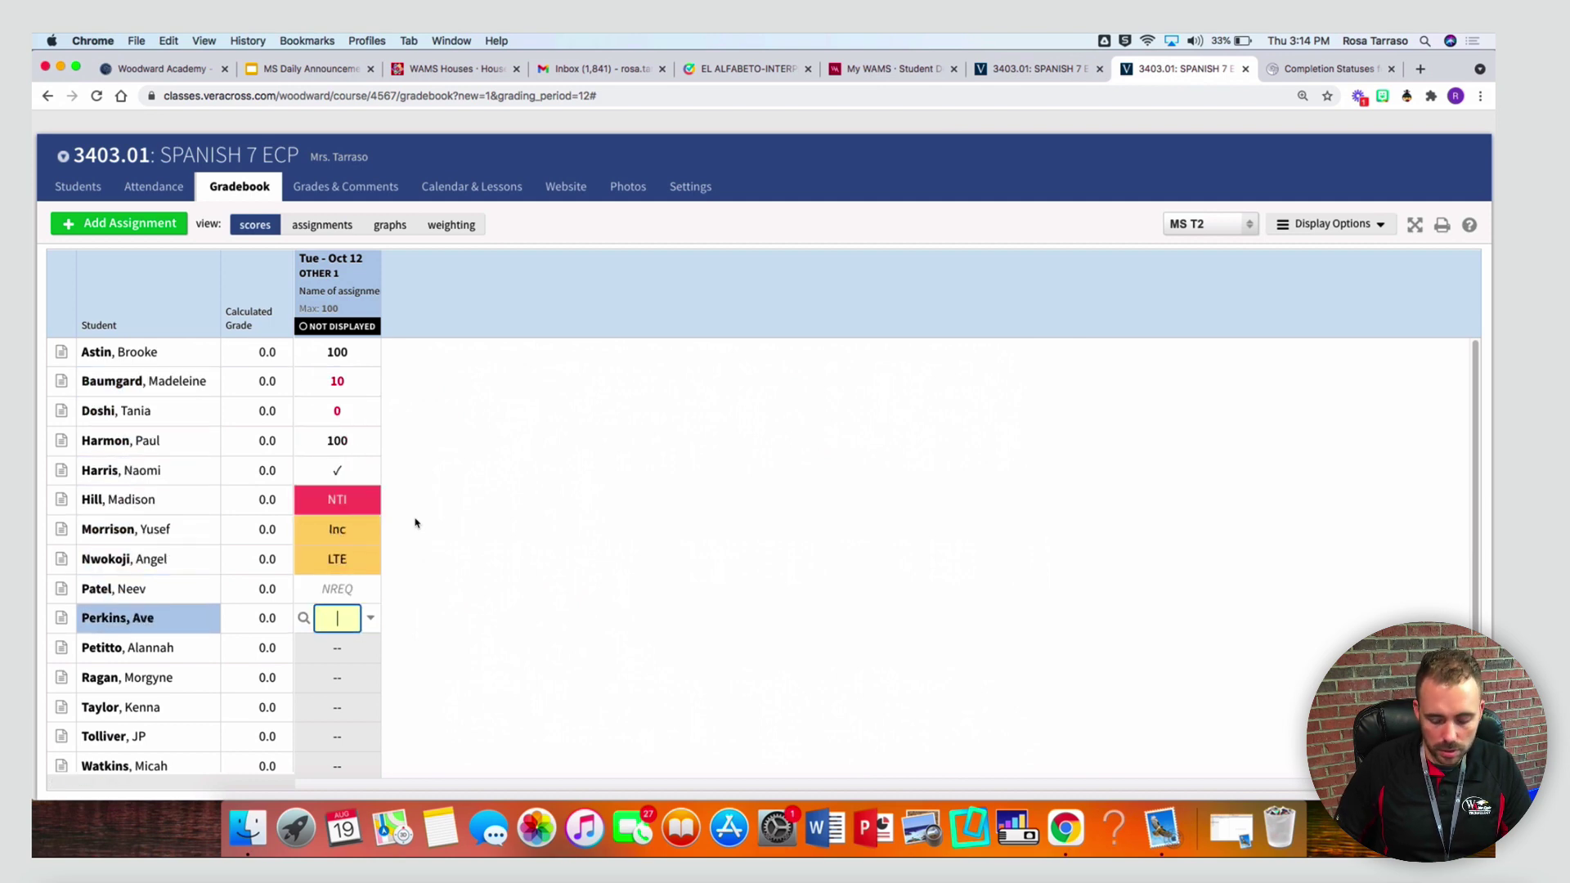
text(100)
key(Return)
text(100)
key(Return)
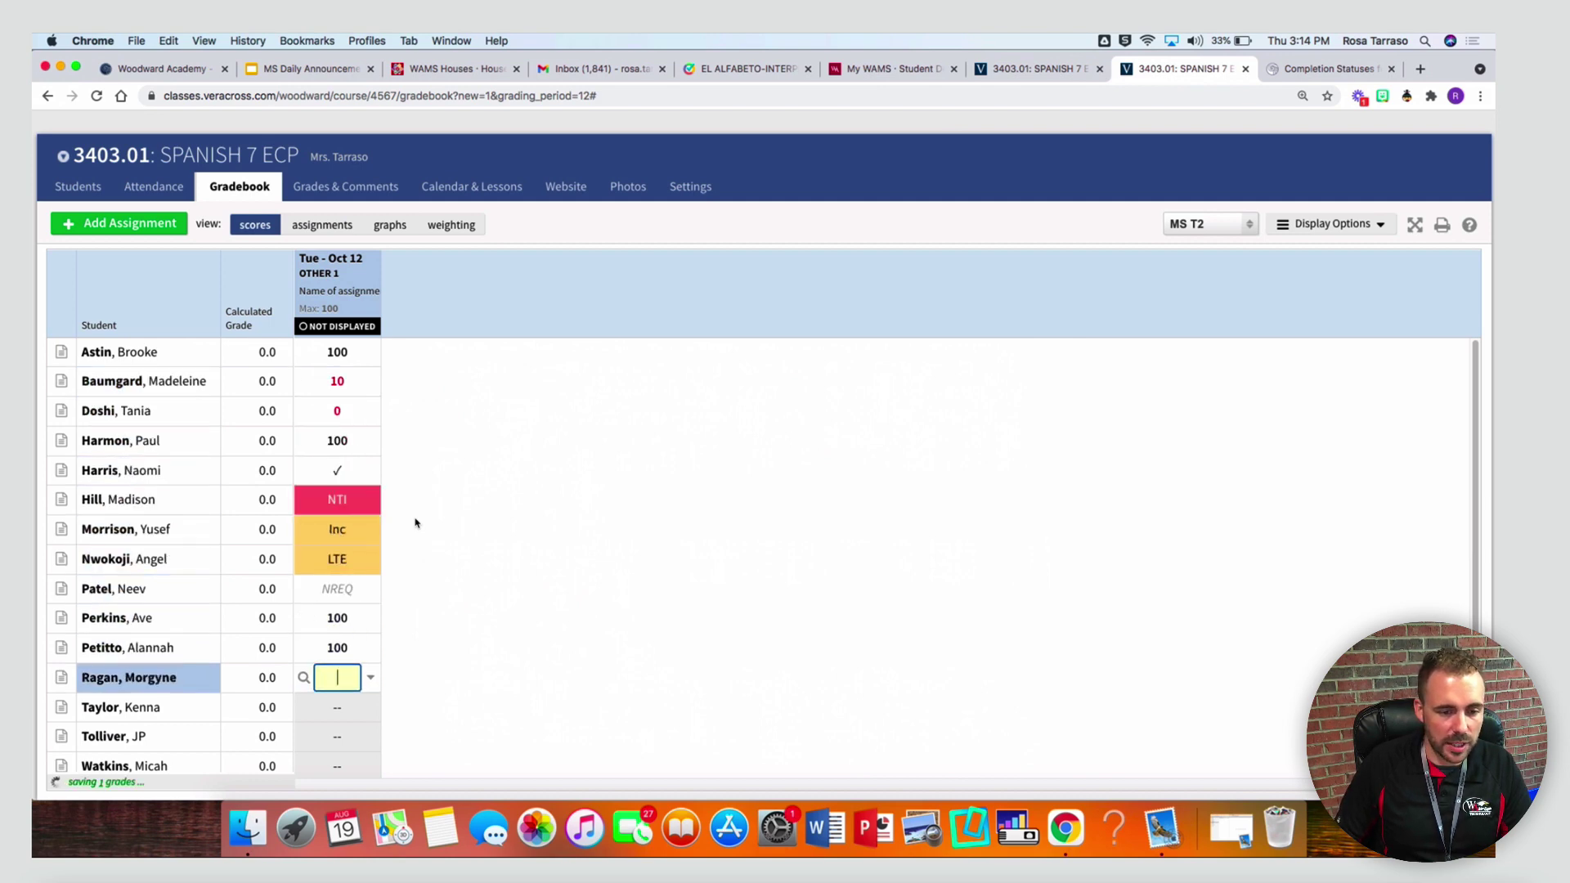
text(100)
key(Return)
text(100)
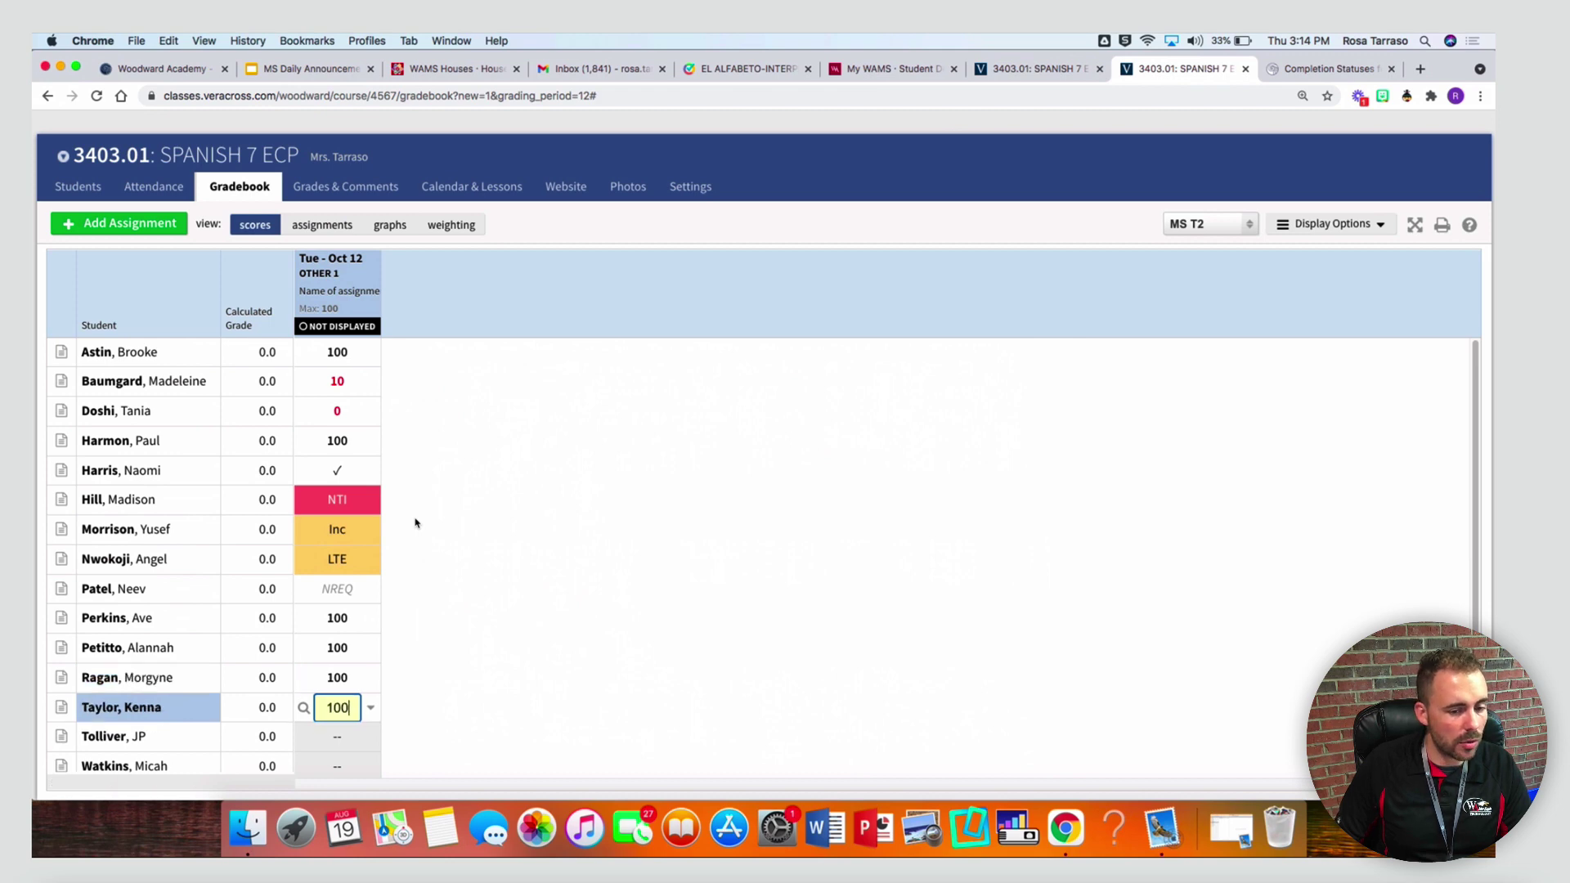
key(Return)
Give the last student 100, review the NTI, Inc and 0 cells, and reload the gradebook
scroll(415, 523, down, 3)
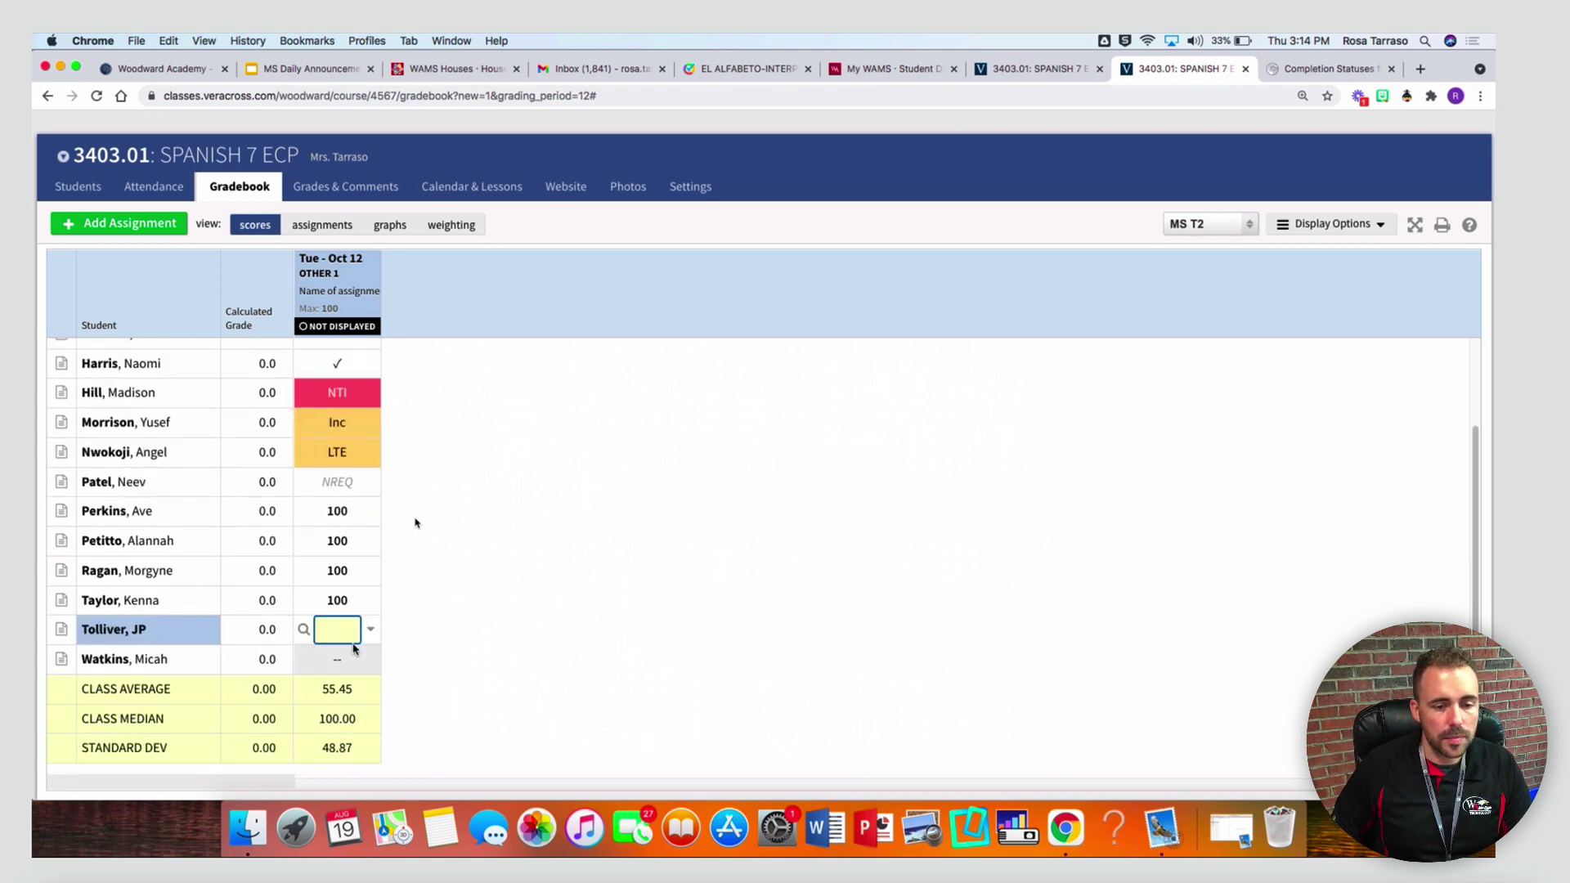
click(350, 669)
text(100)
key(Return)
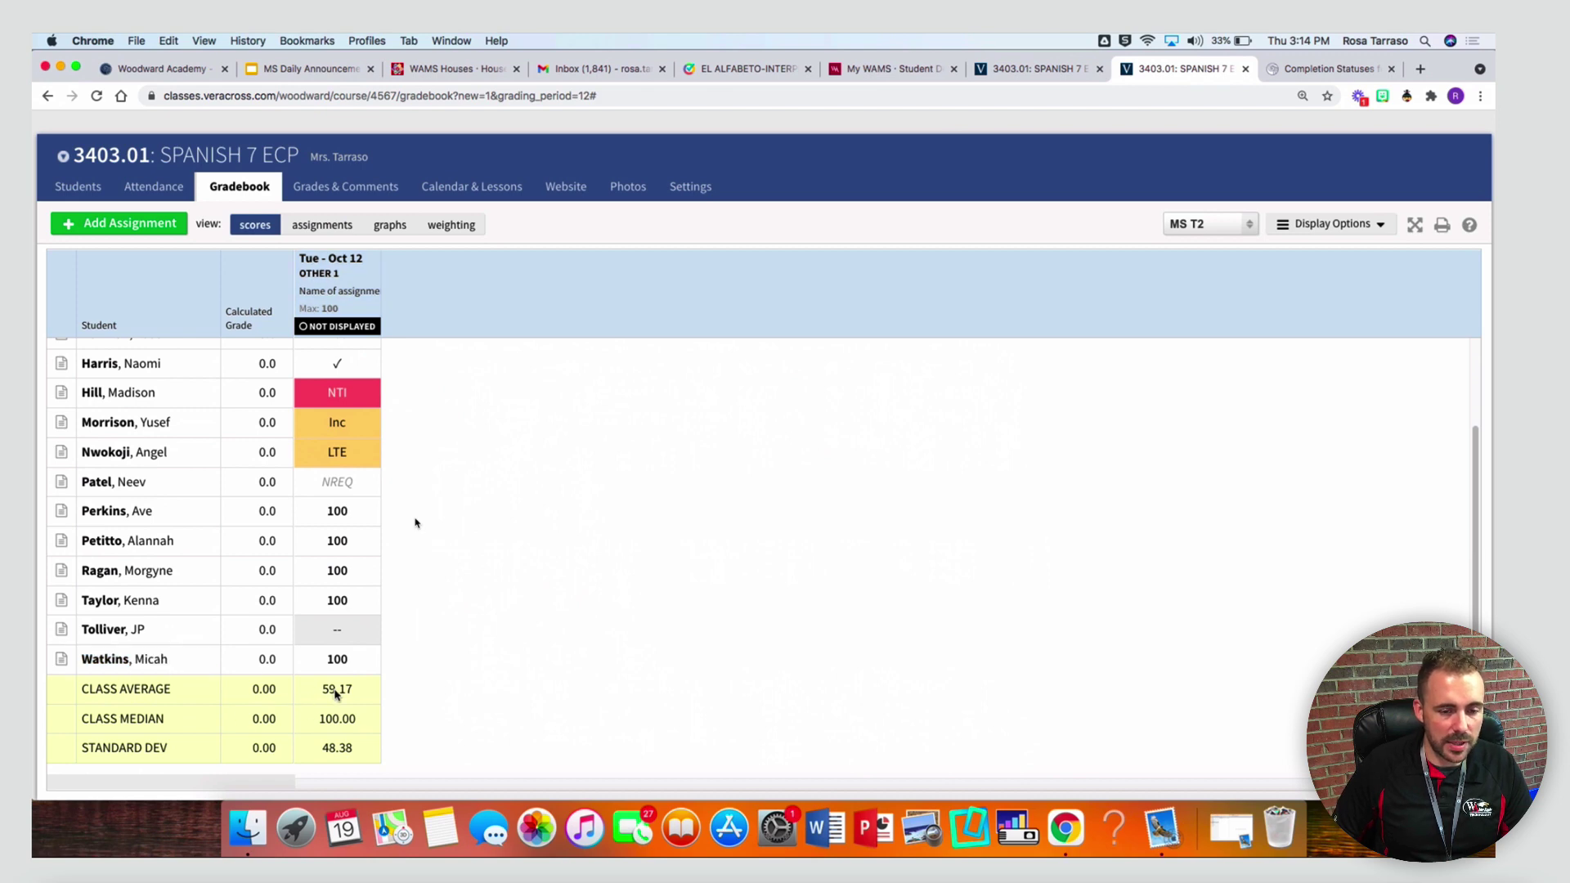
scroll(337, 691, up, 3)
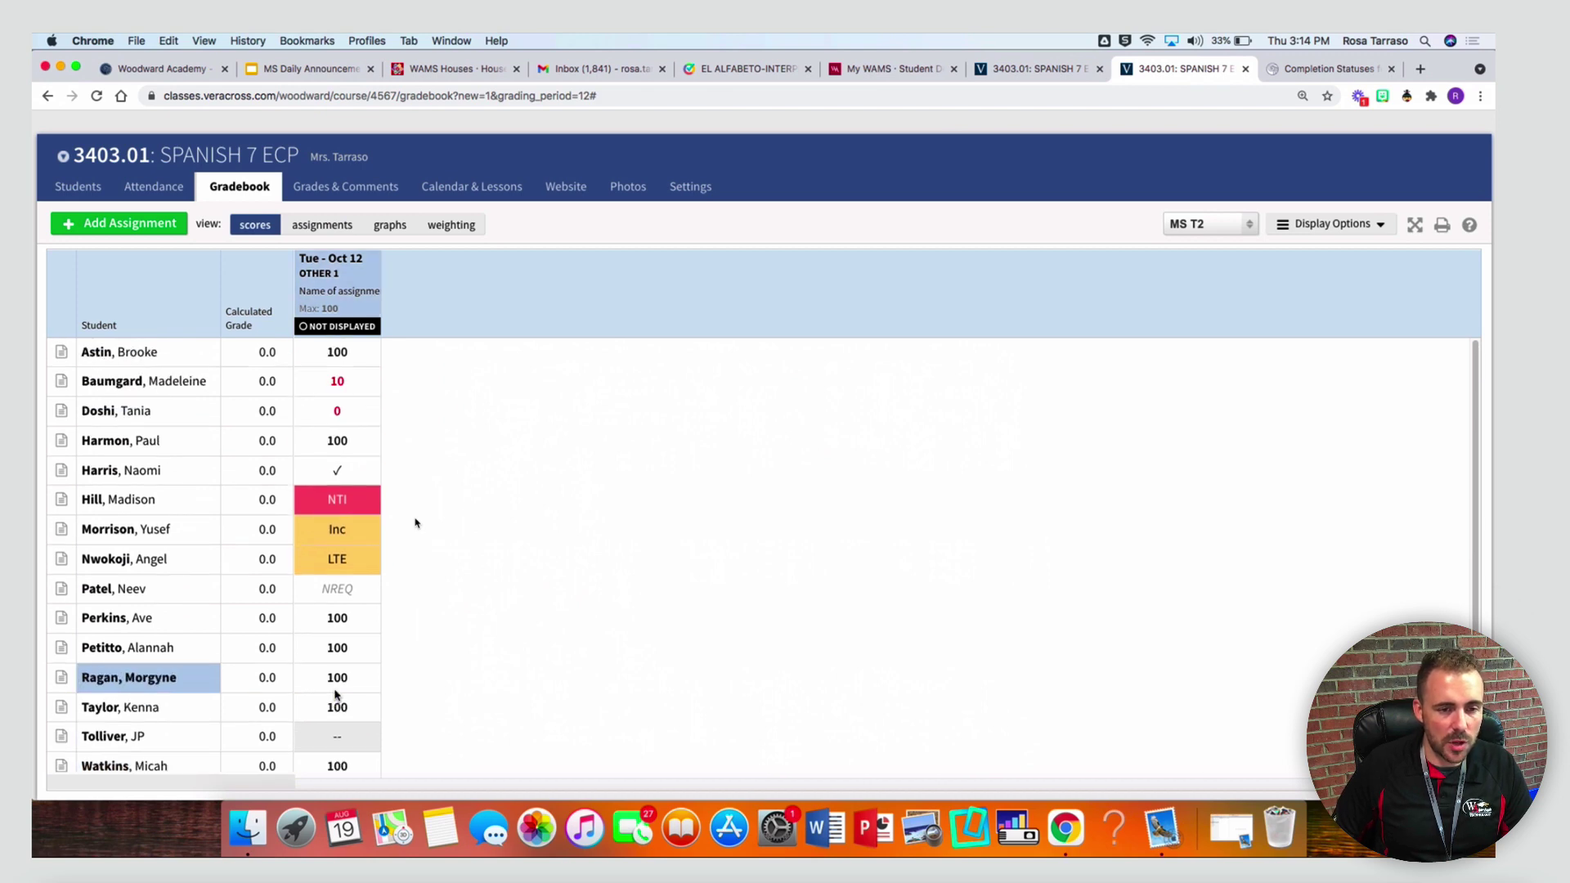
click(342, 501)
click(342, 549)
click(342, 535)
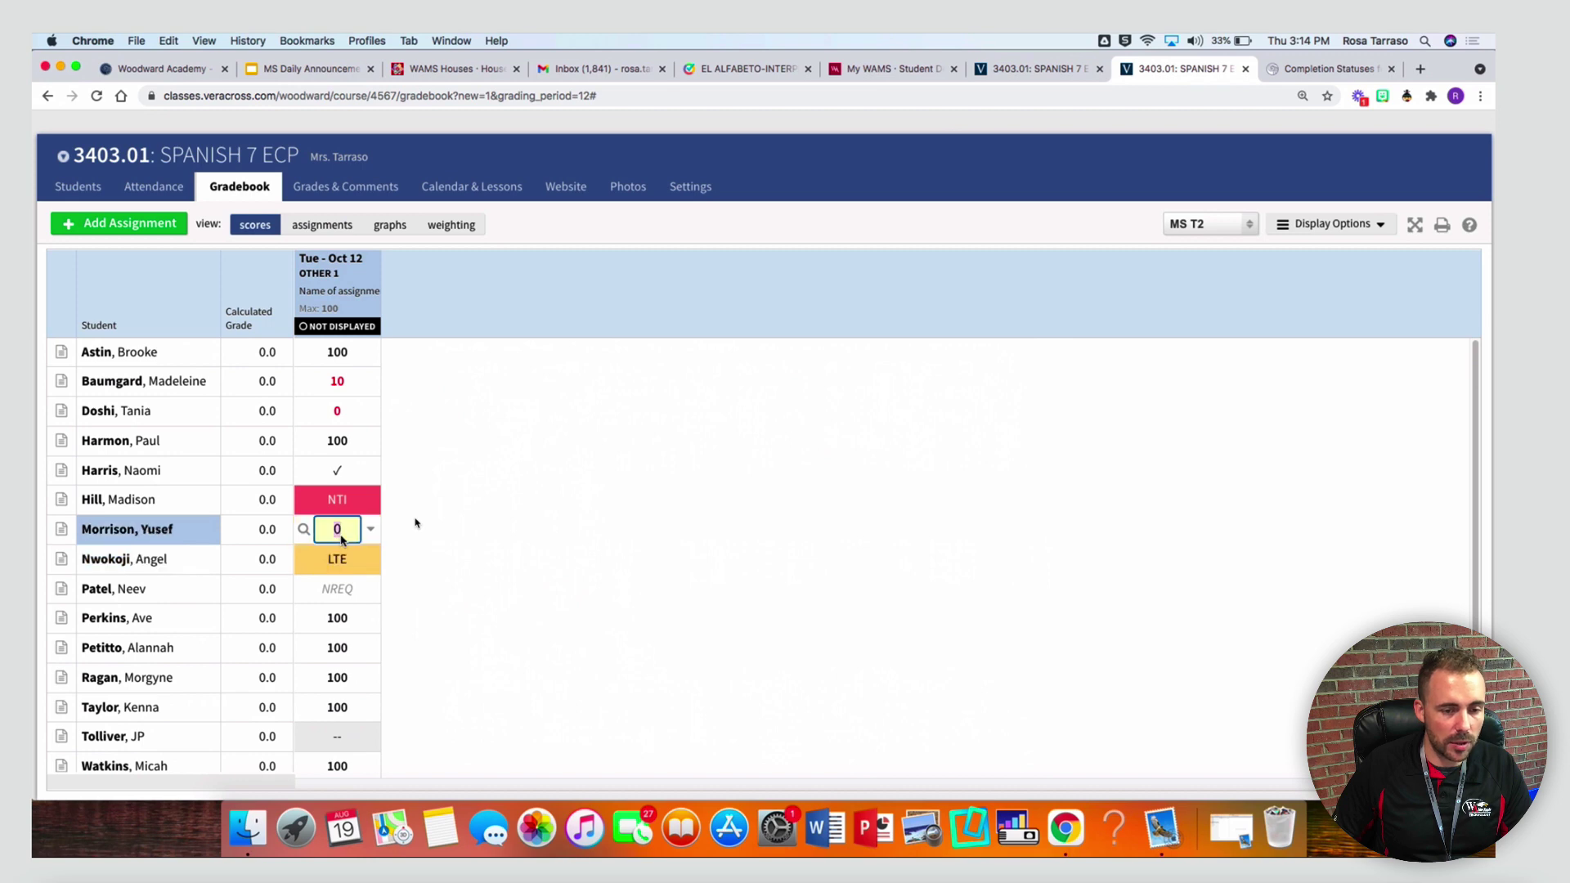
click(350, 417)
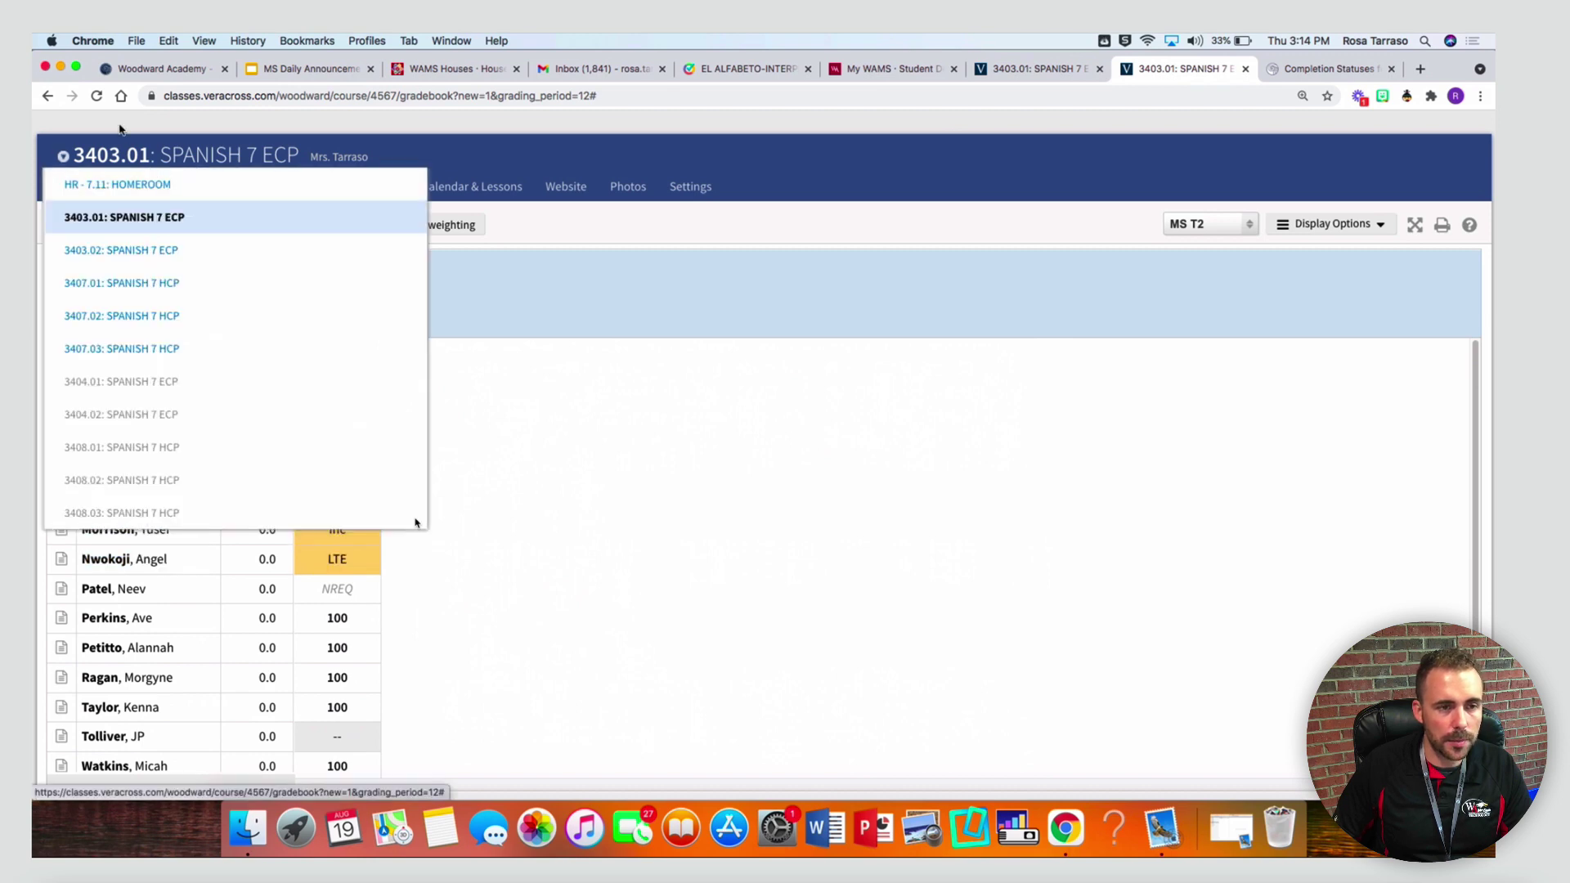
click(96, 97)
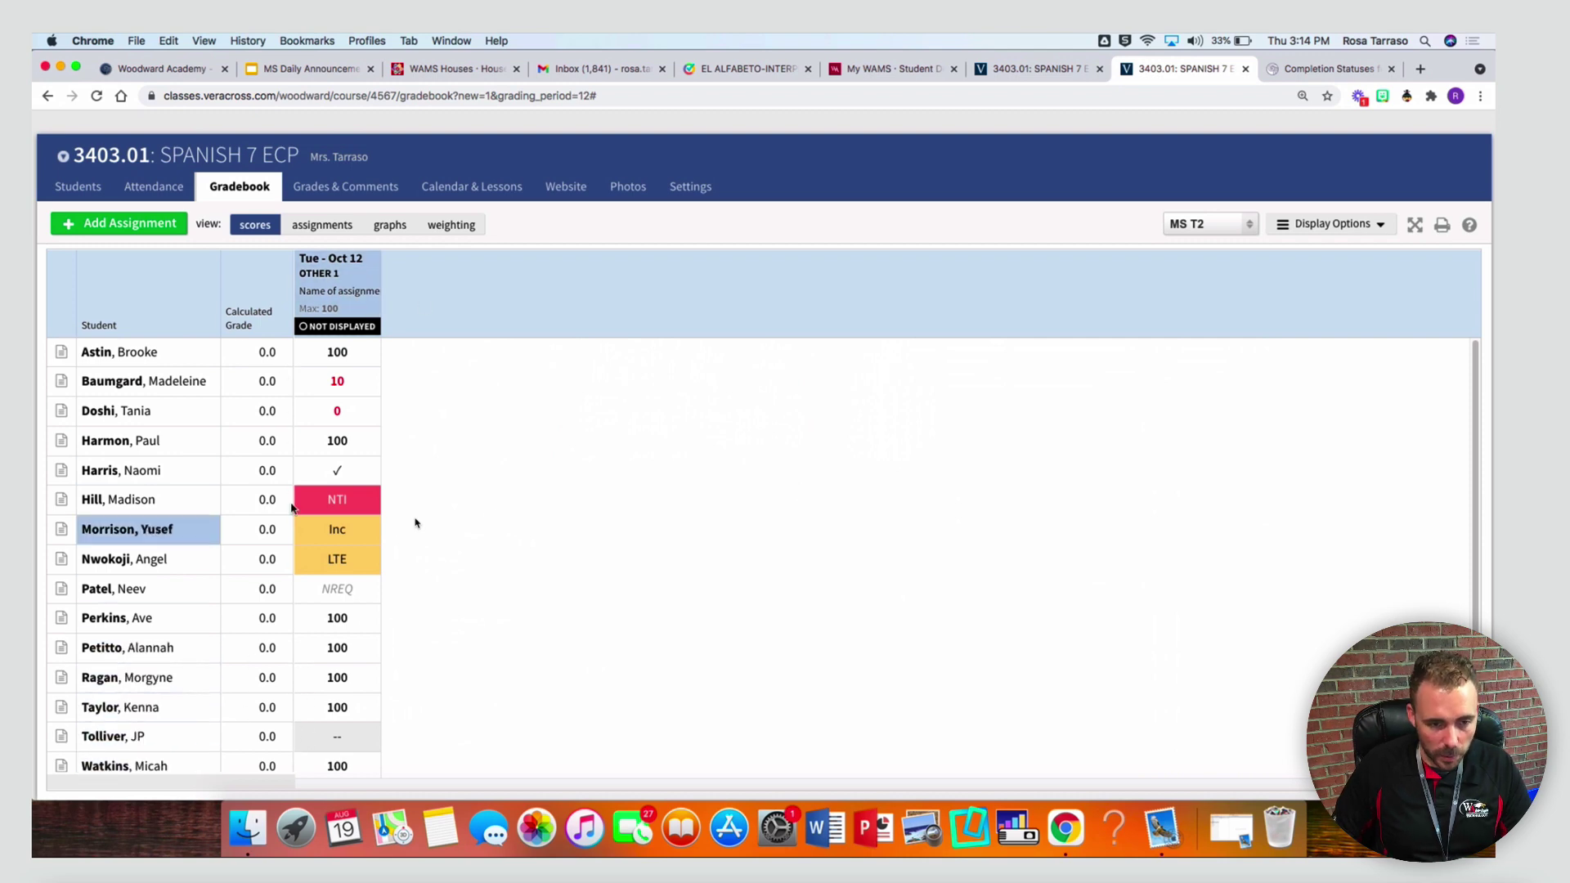
scroll(282, 630, down, 3)
mouse_move(352, 263)
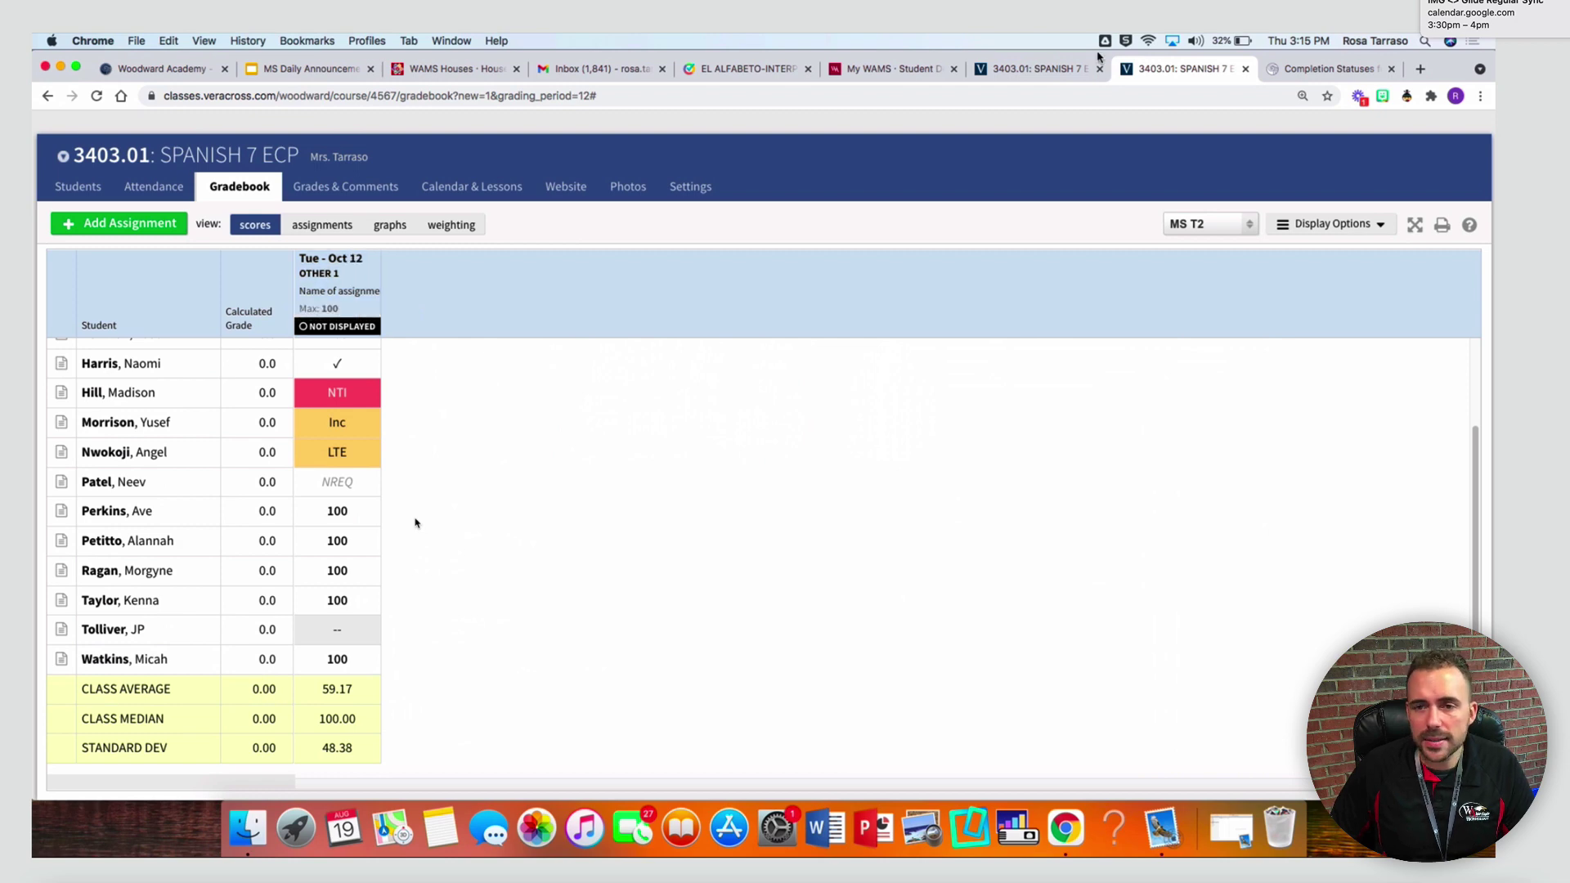
Find the Oct 12 'Name of assignment' in the October 2021 Calendar & Lessons and open its gradebook scores
click(1034, 72)
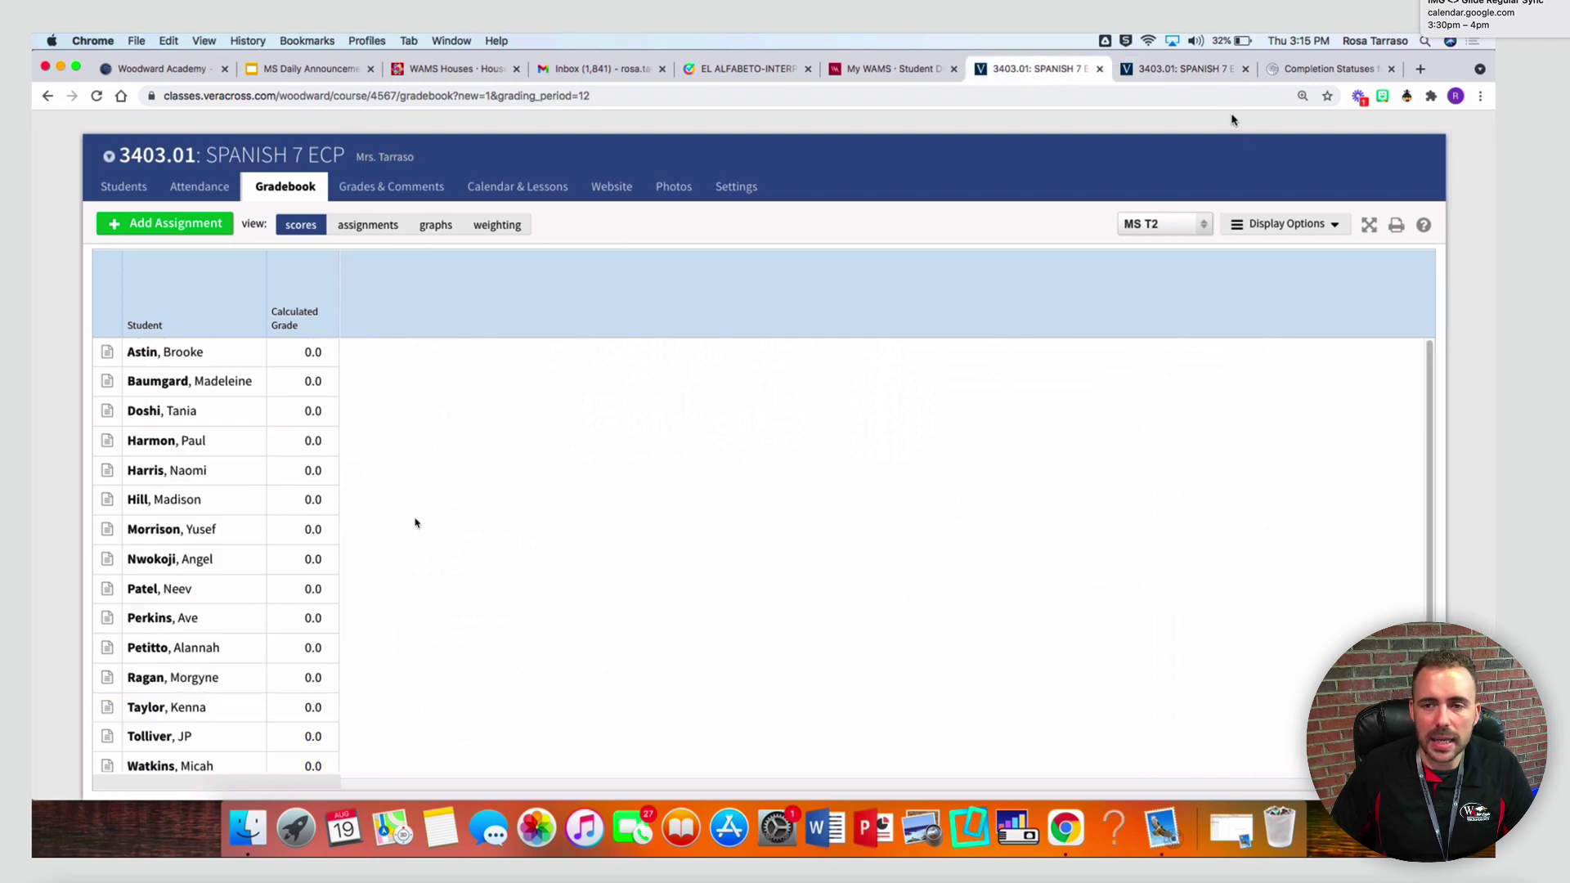
click(556, 191)
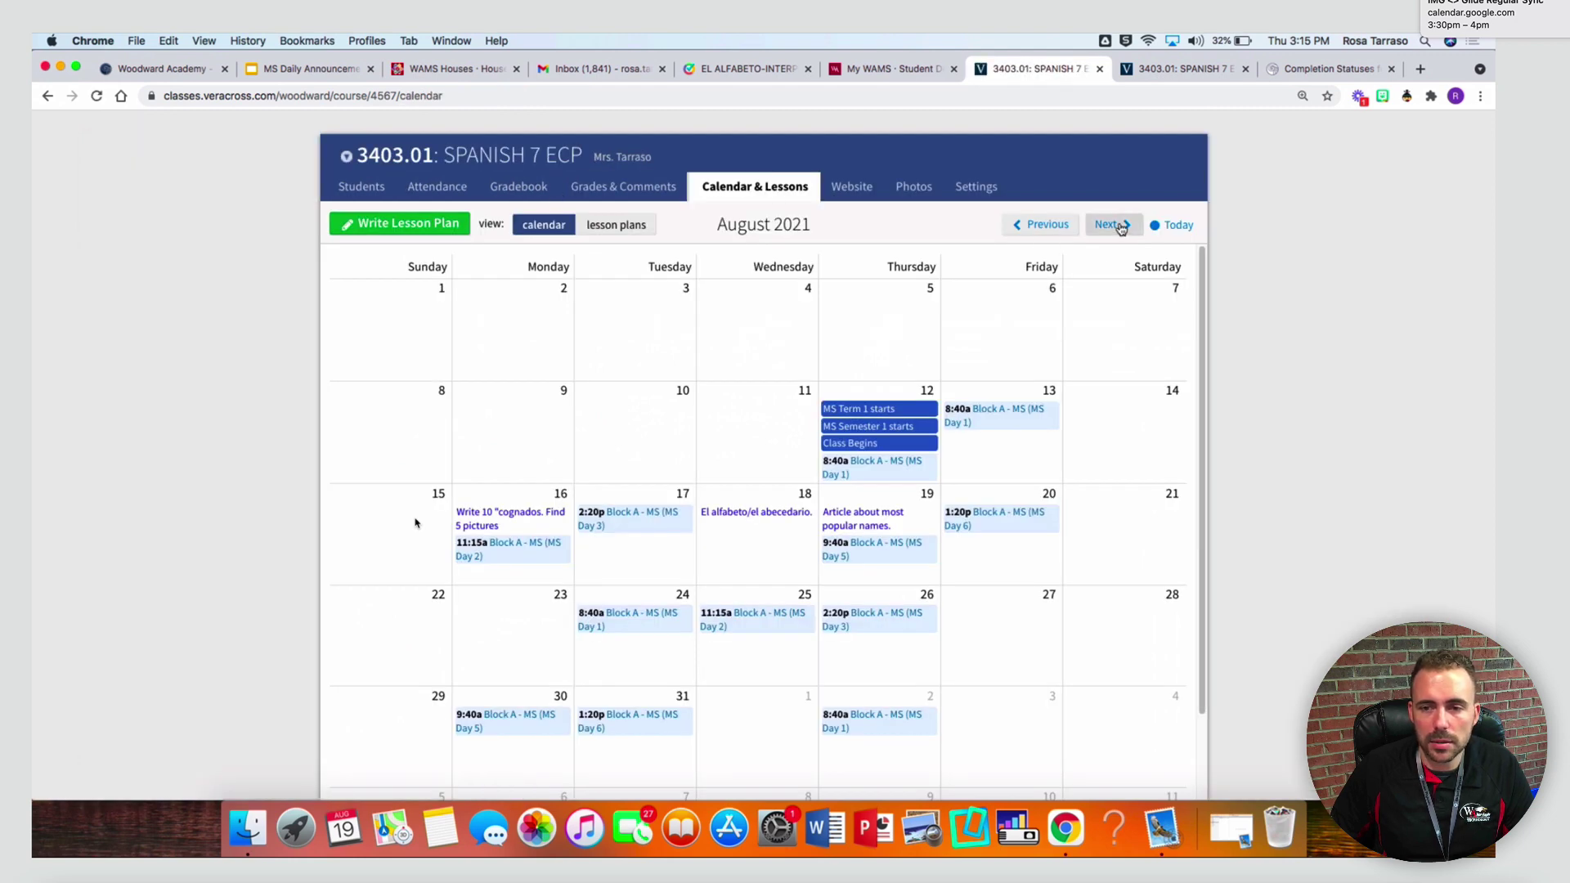
click(1111, 225)
click(1112, 225)
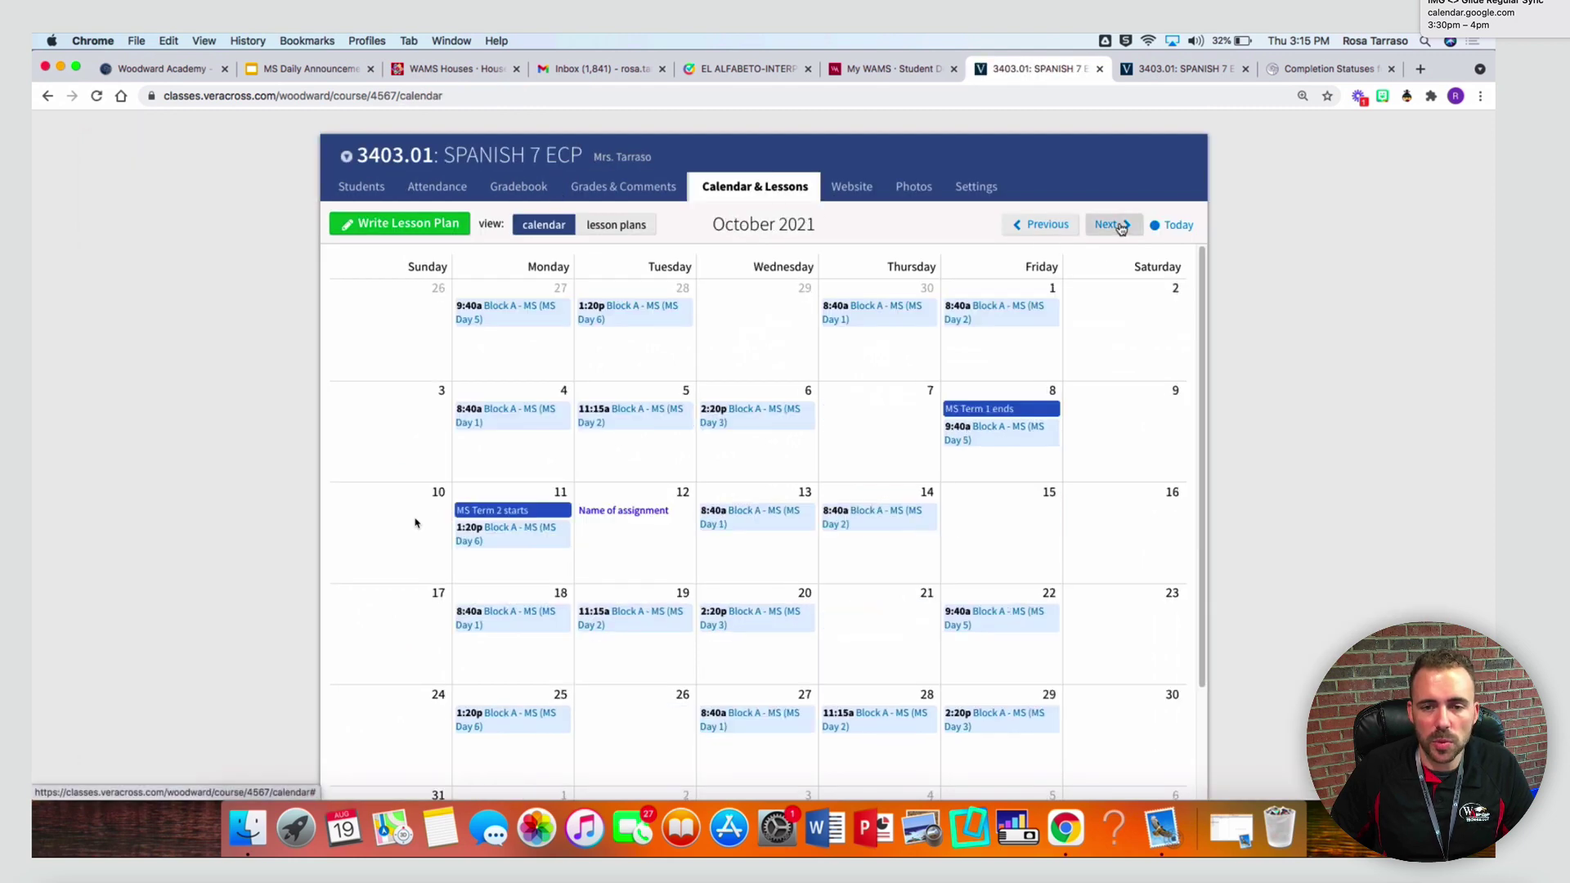
click(629, 511)
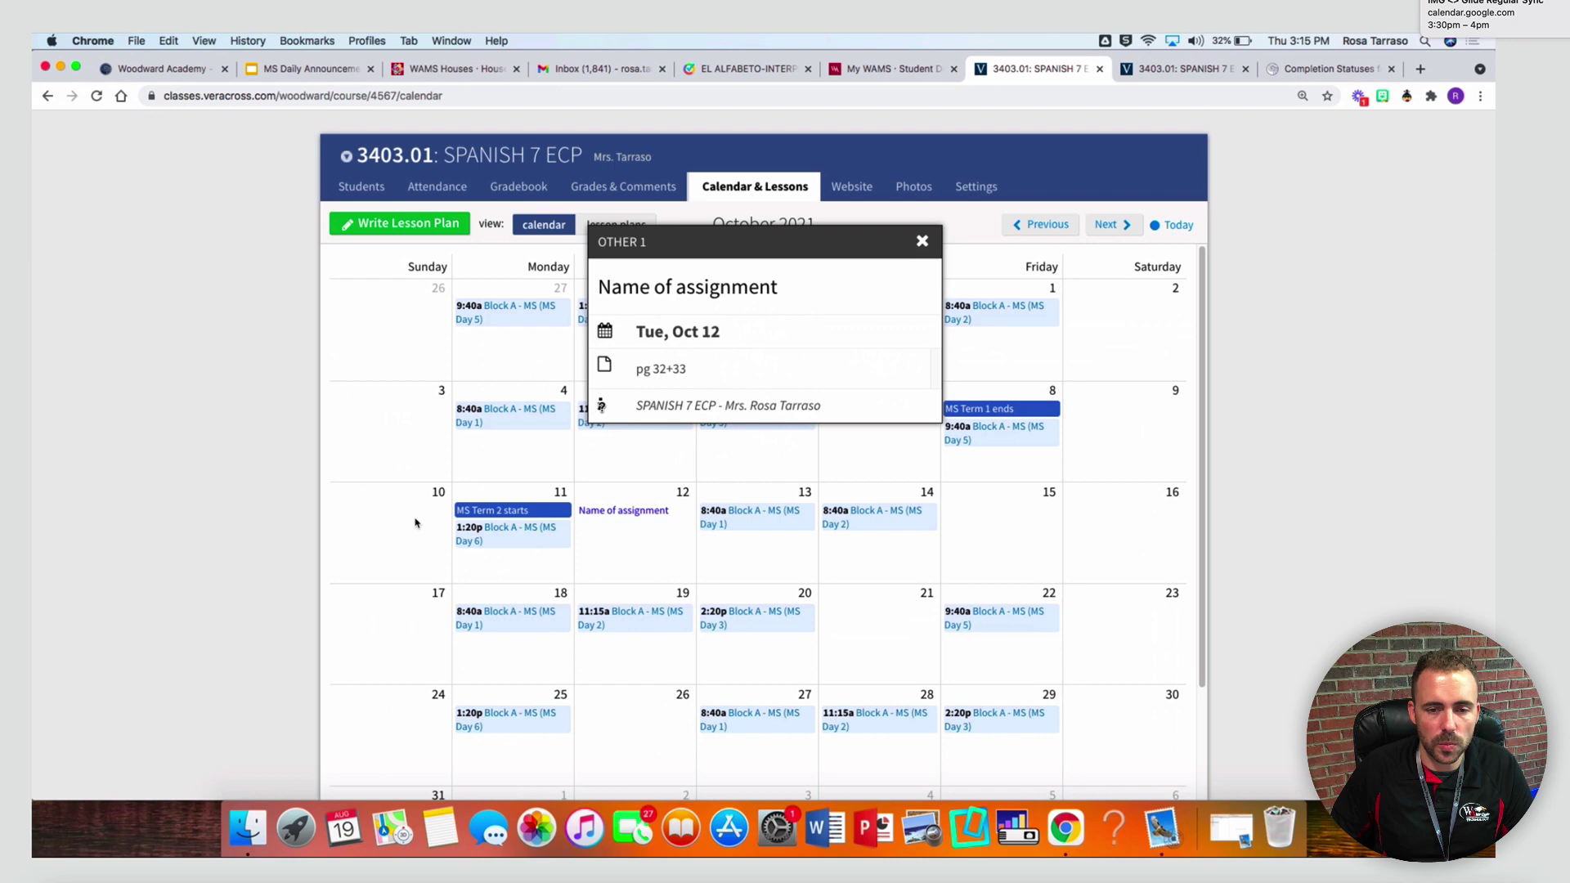
click(923, 241)
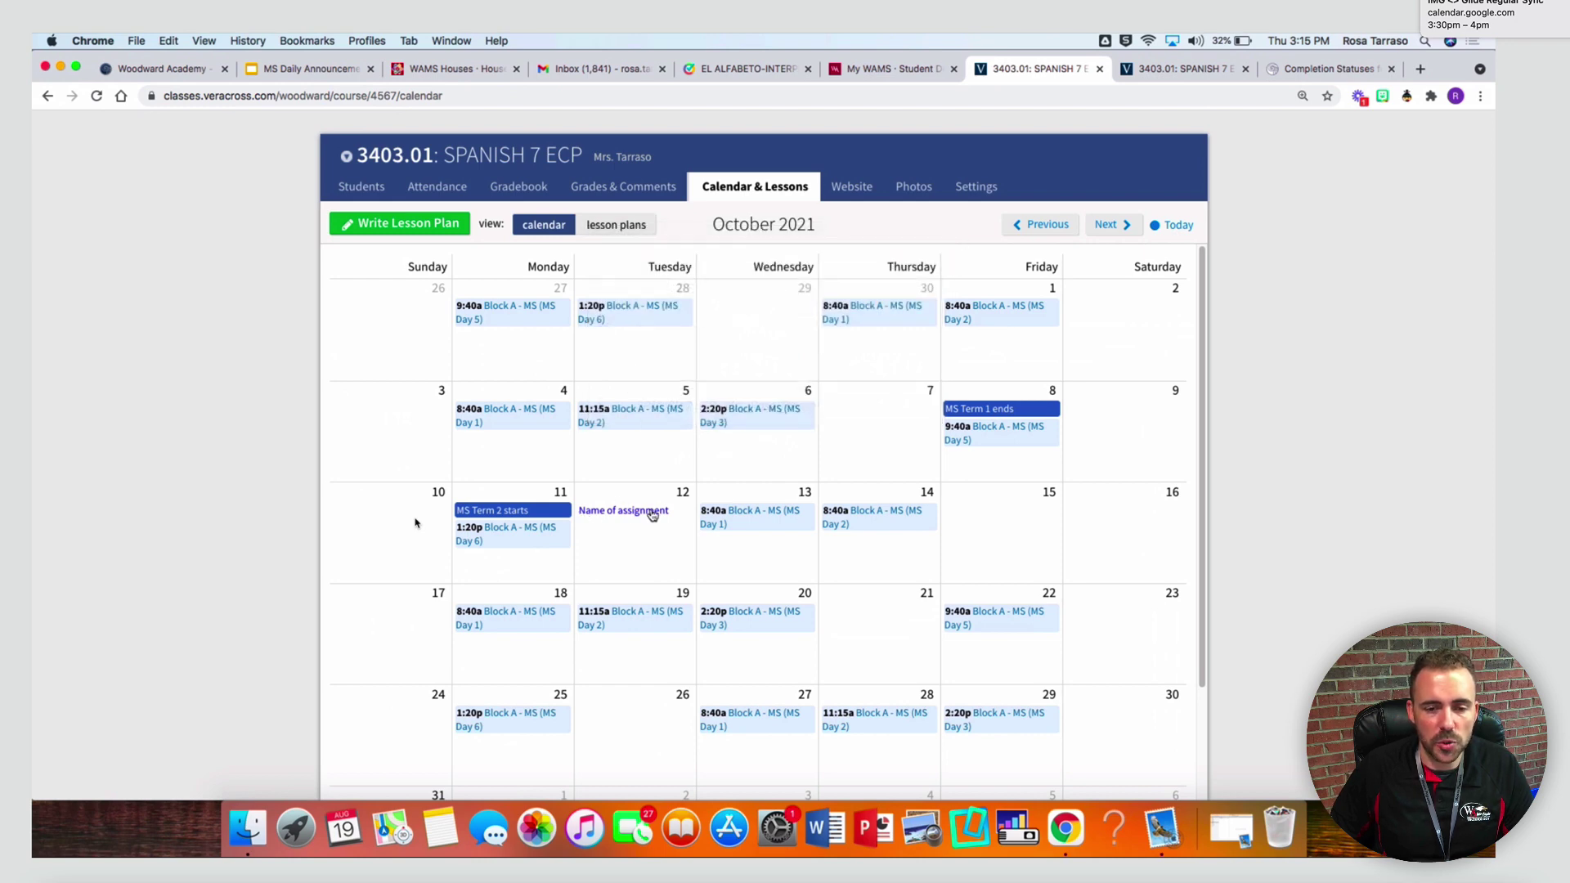
click(599, 514)
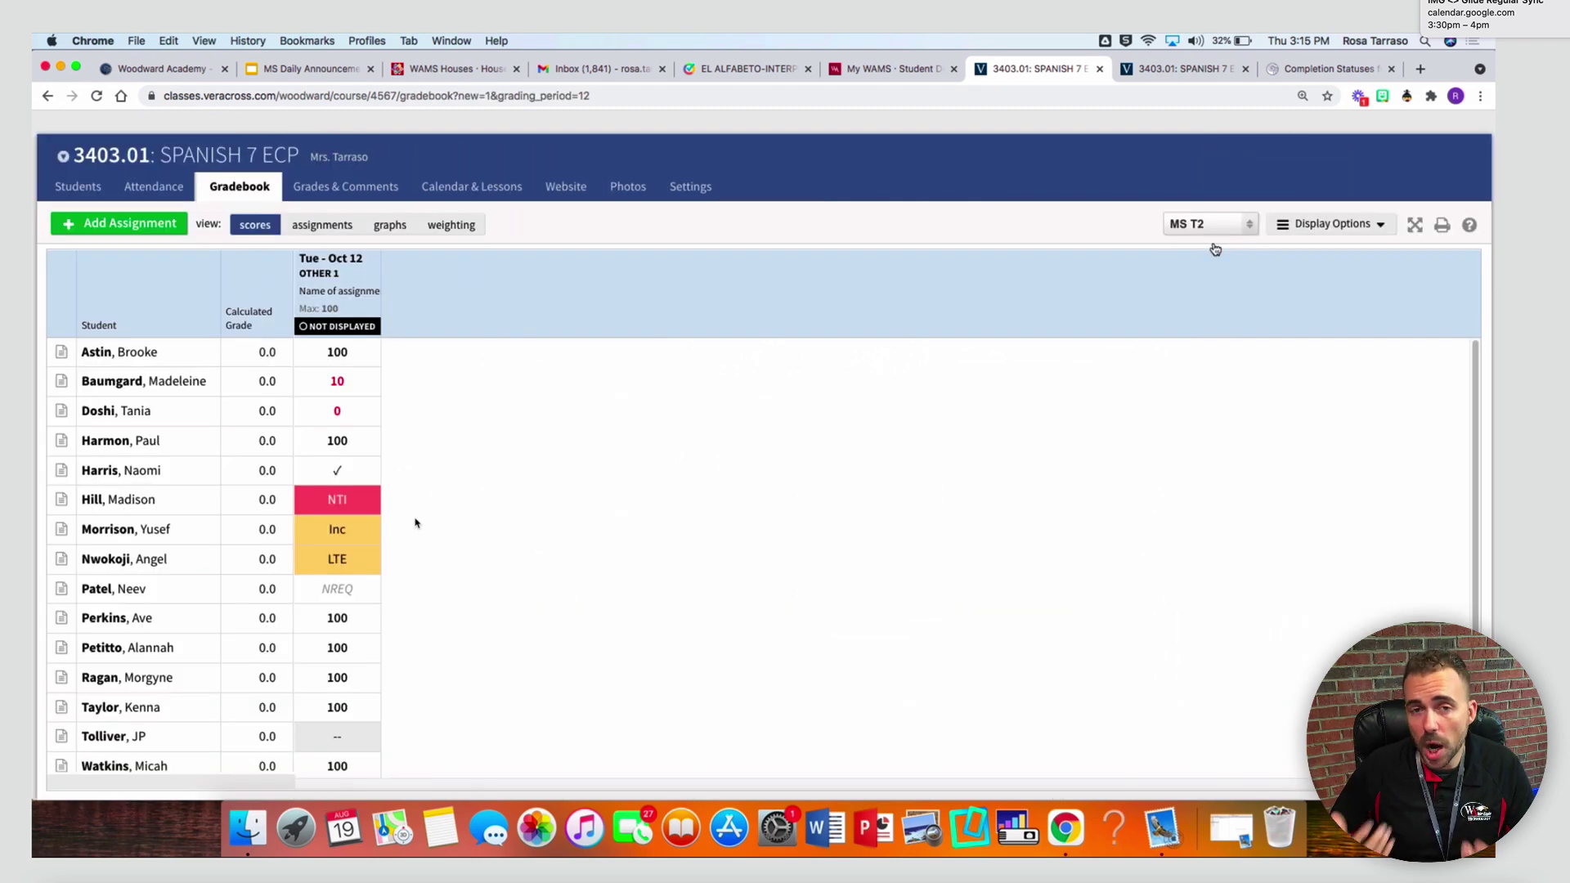
Toggle the Displayed badge on and off, then delete the Oct 12 'Name of assignment' and confirm
click(345, 327)
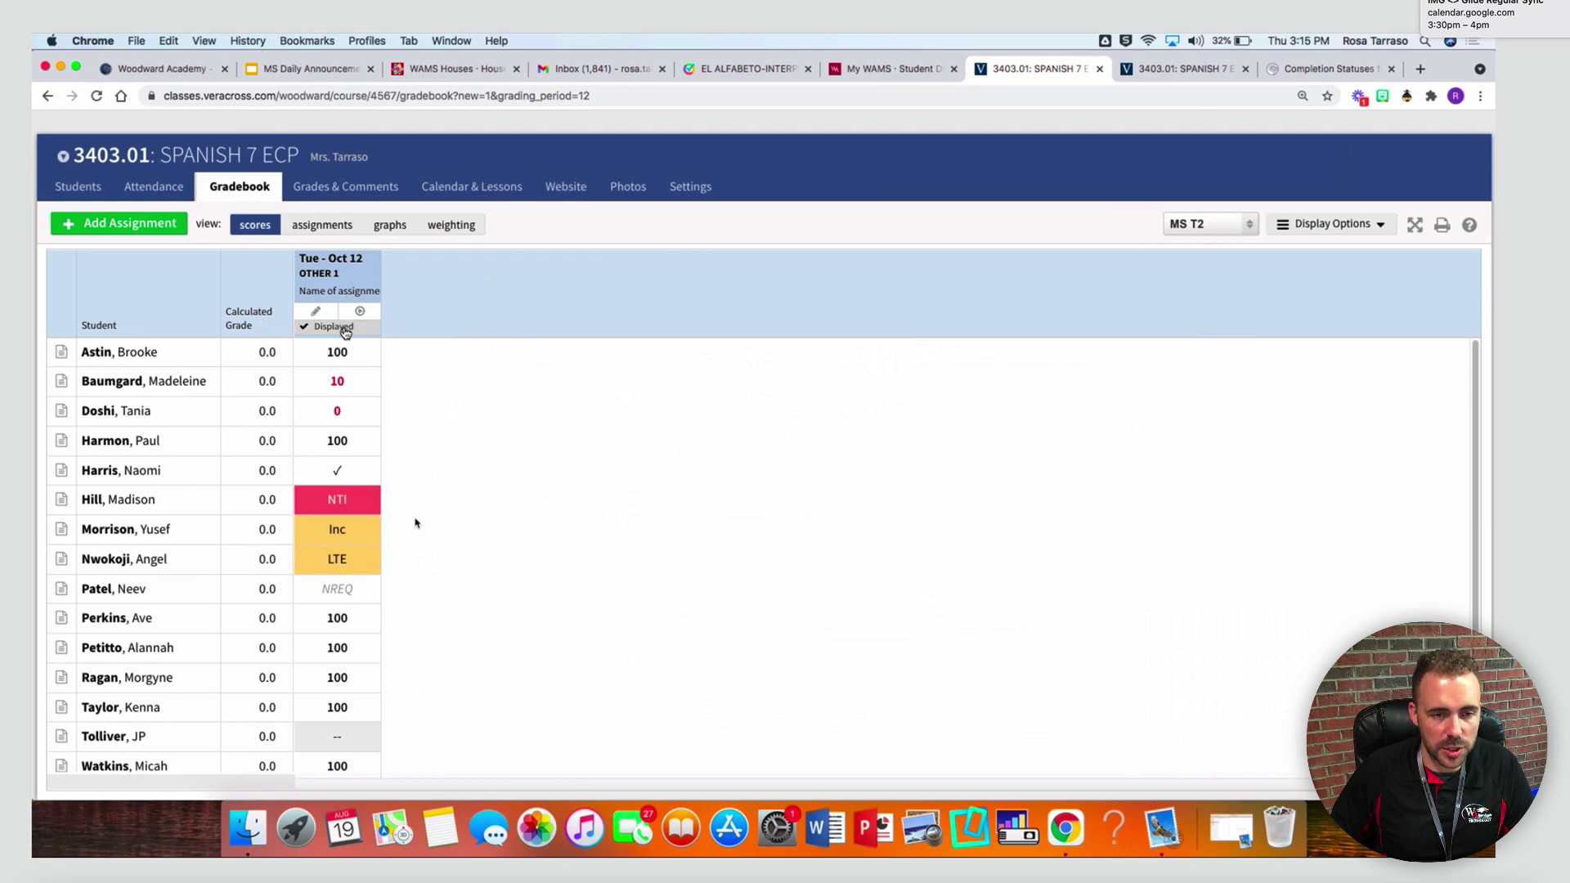
click(345, 327)
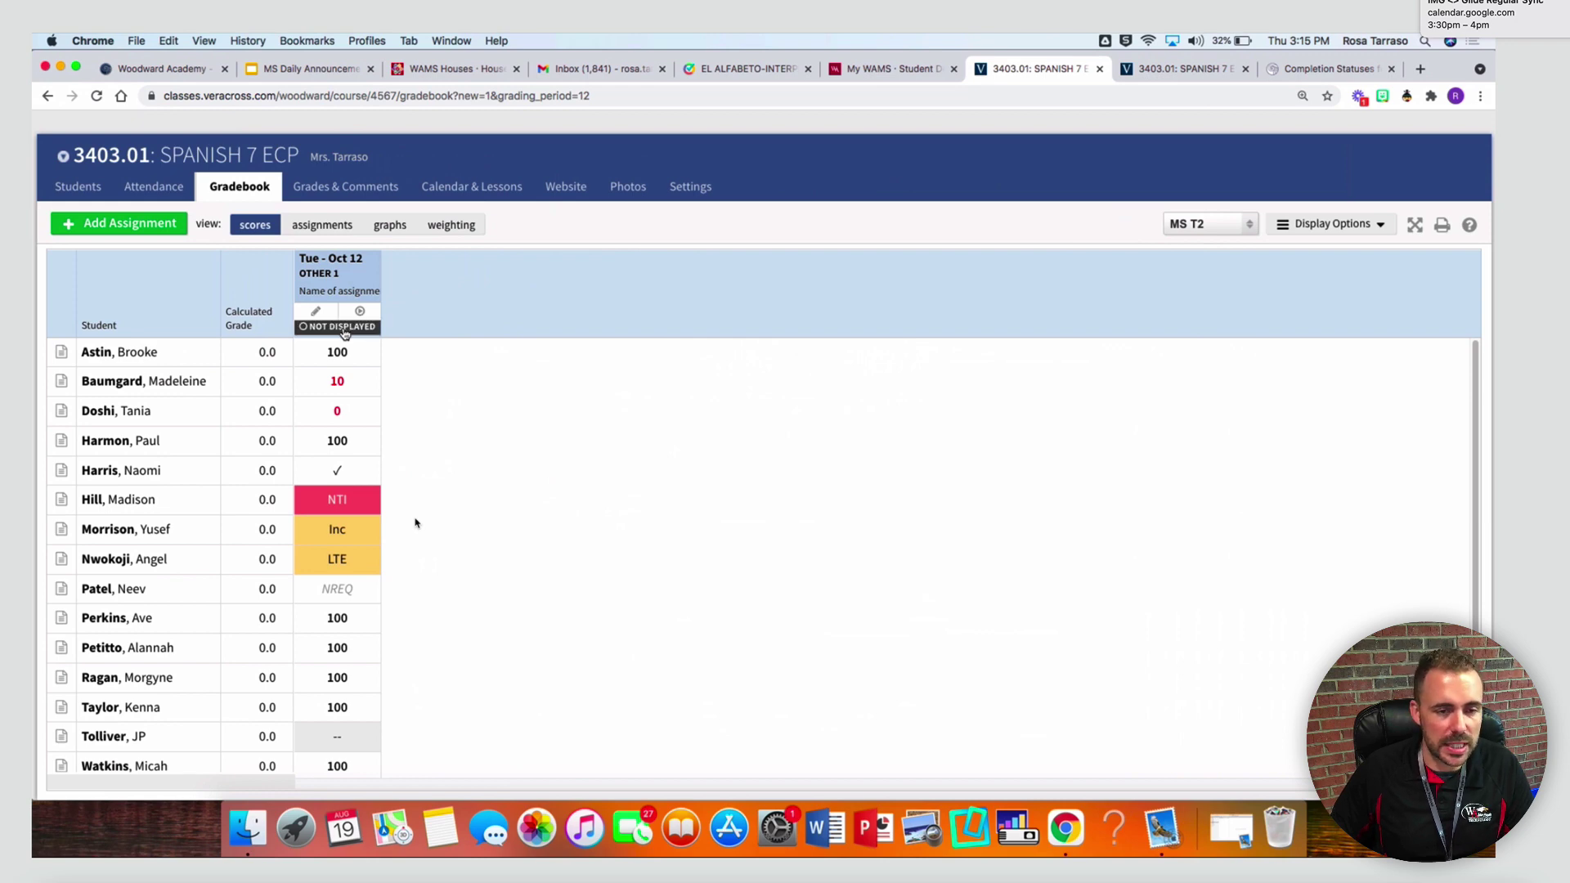
click(343, 277)
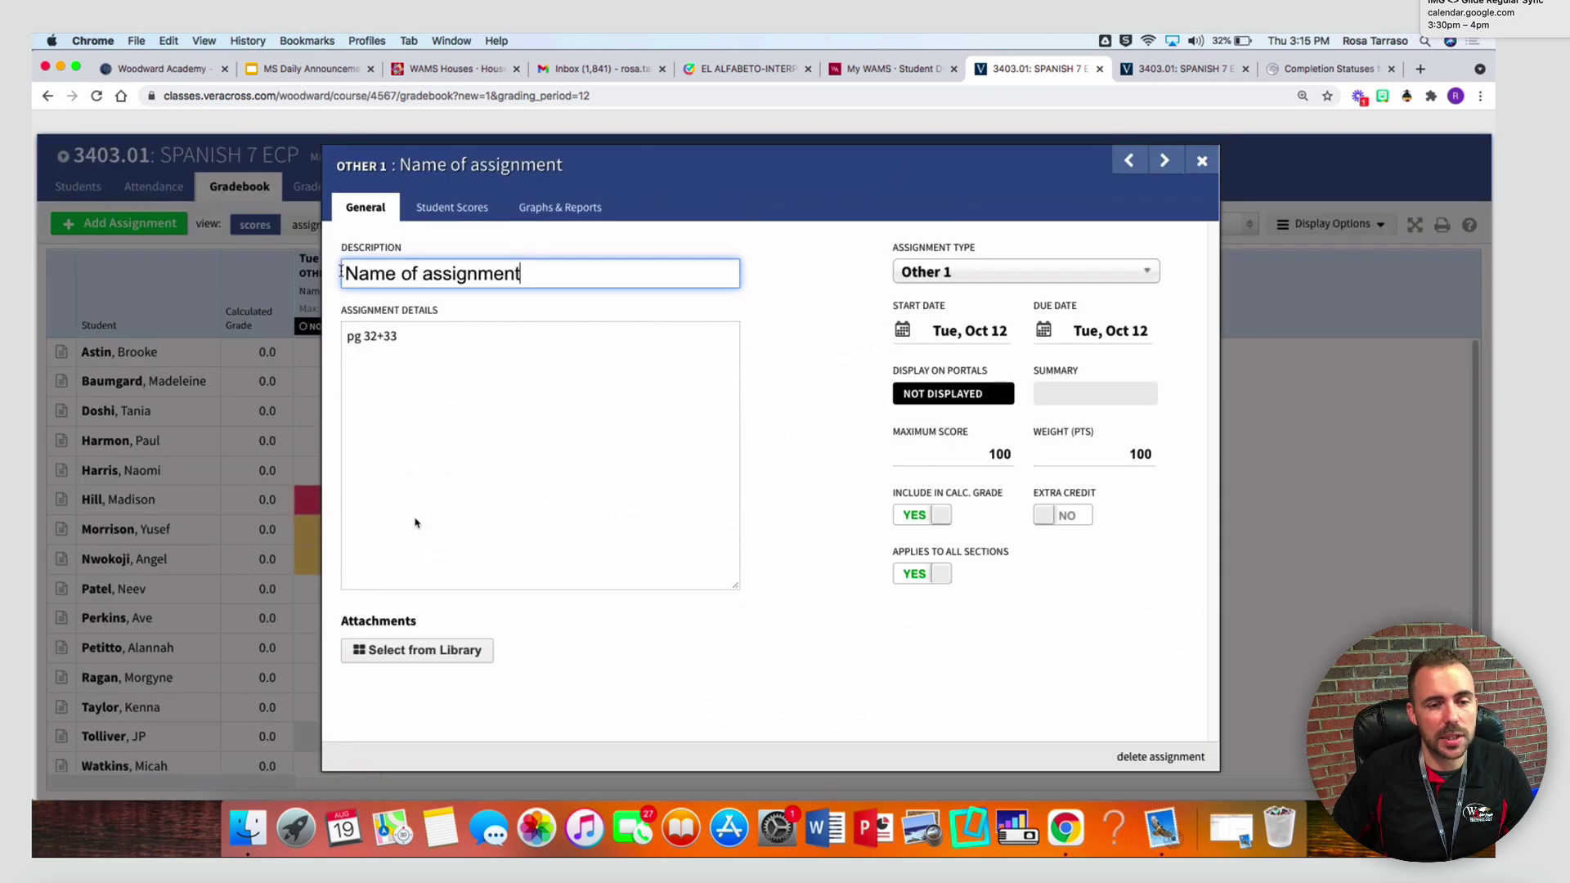
click(1154, 759)
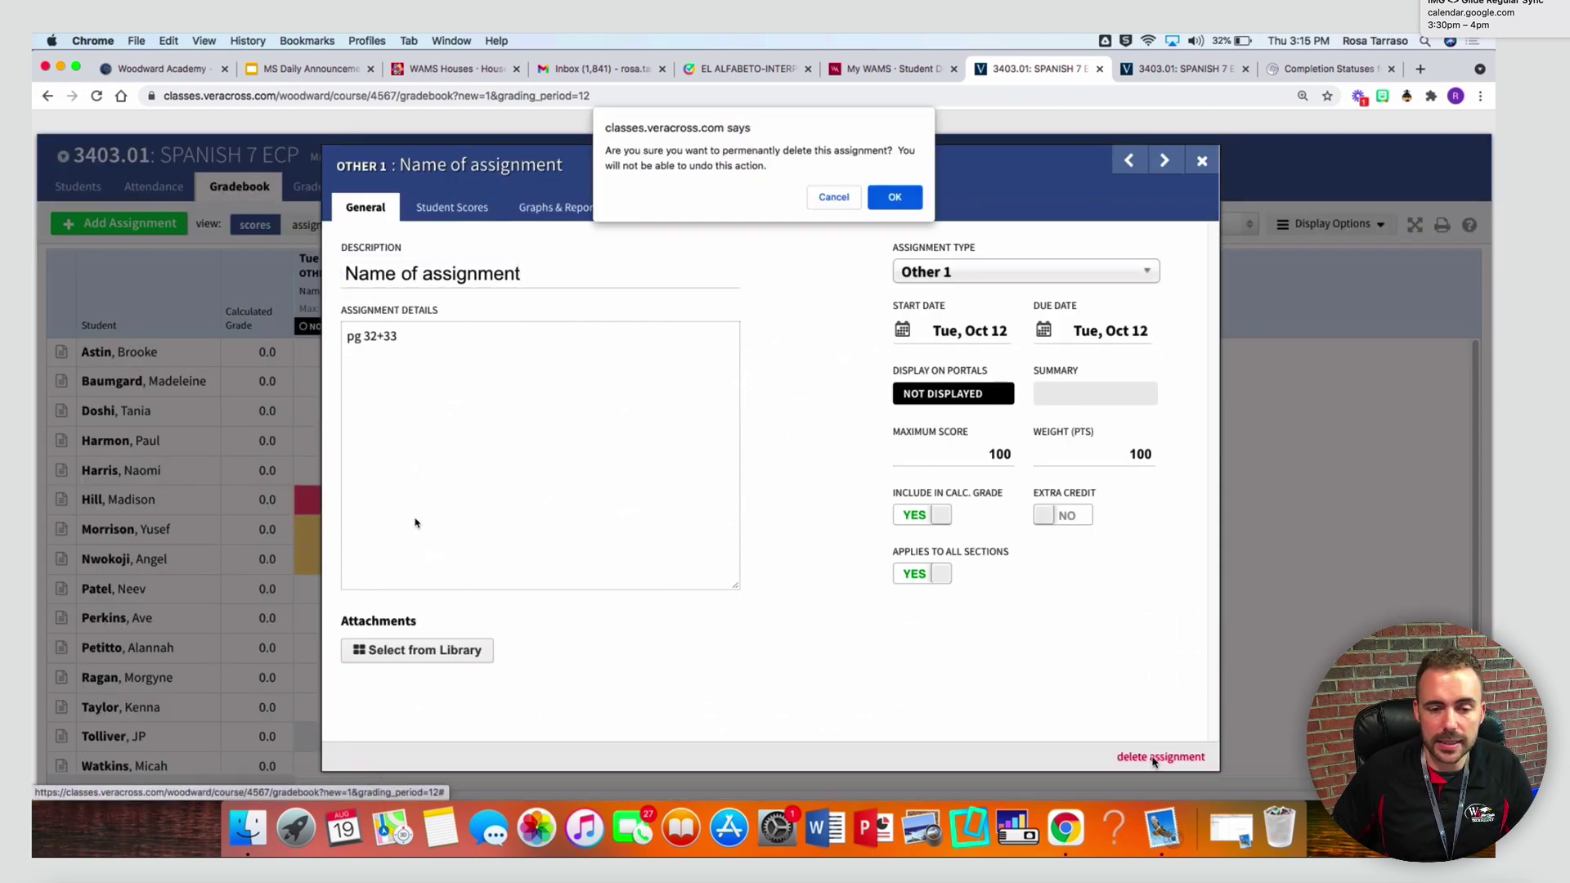
click(896, 197)
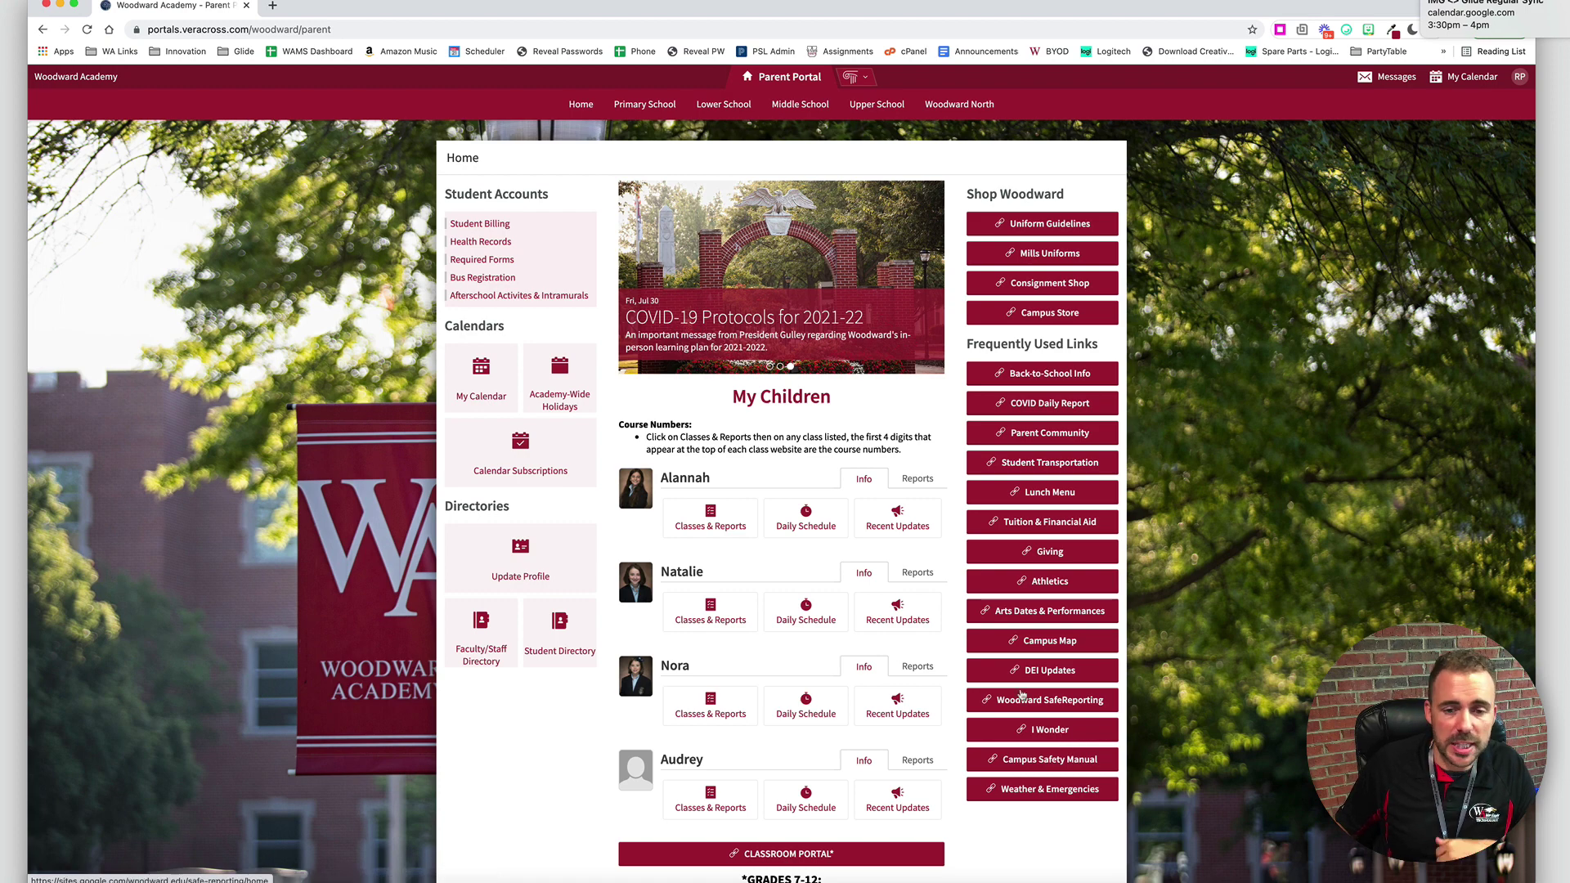
Open Classes & Reports for the first child to list their active classes, including Spanish 7 ECP
click(716, 519)
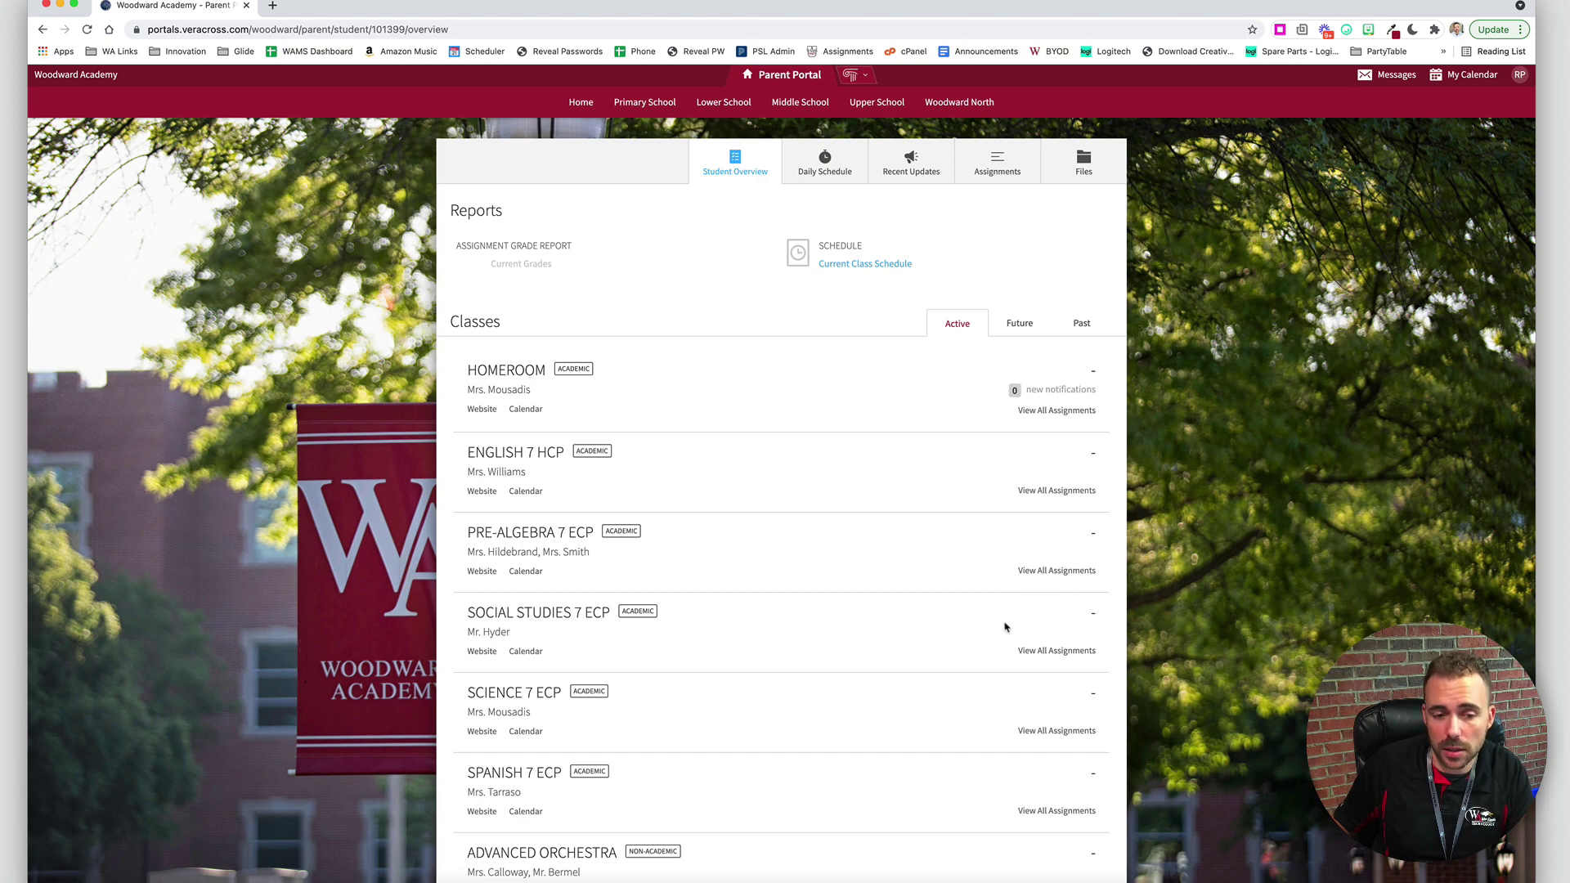
View all Social Studies 7 ECP assignments, then return to the Parent Portal home
click(1059, 652)
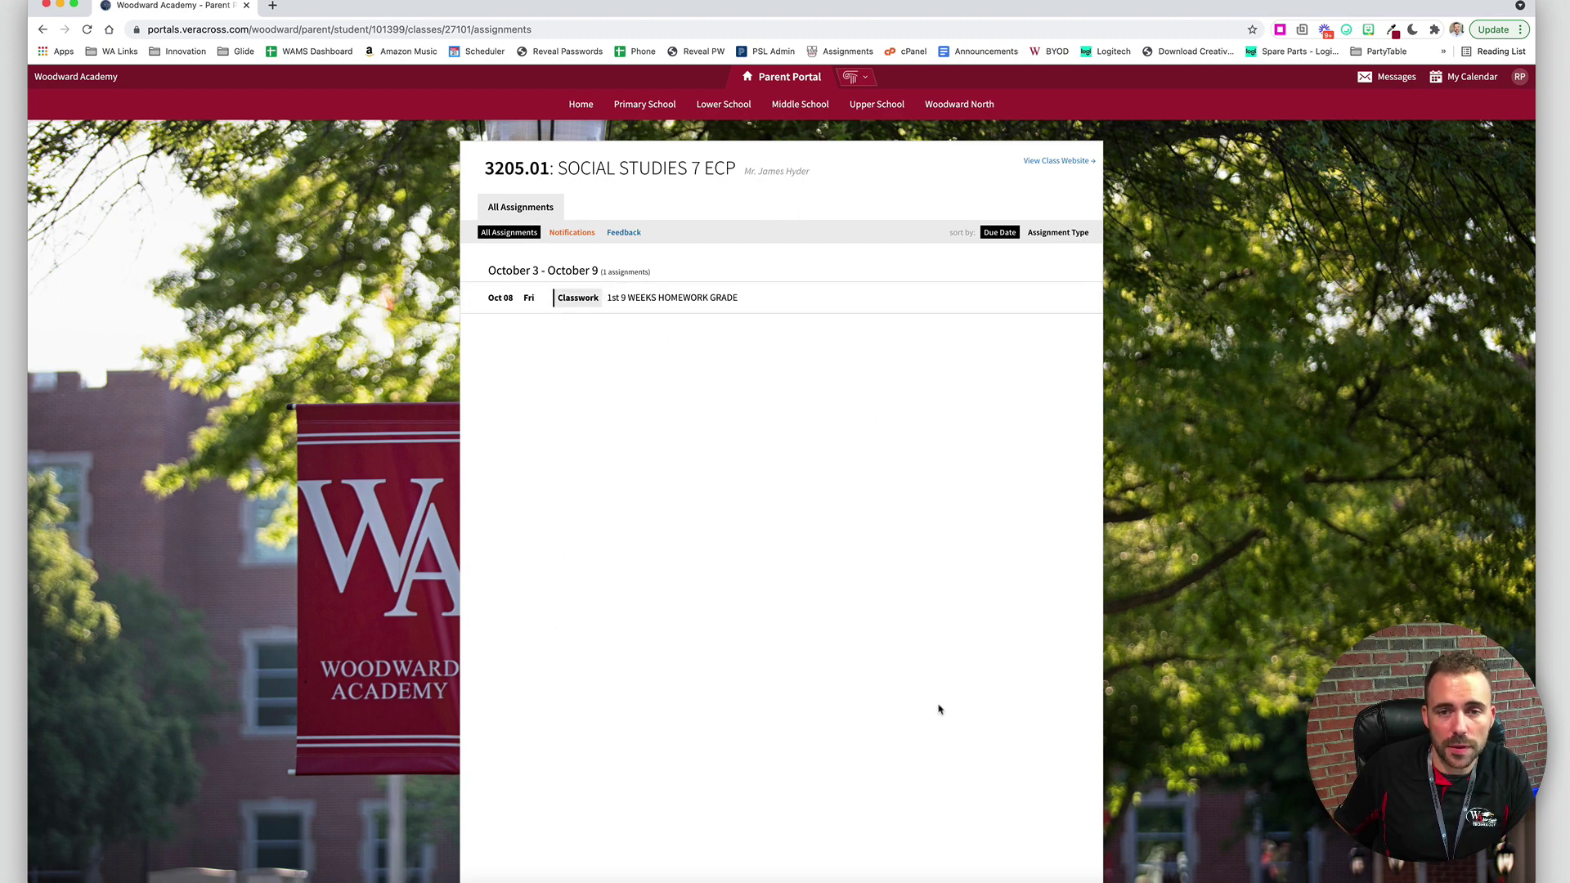
click(797, 75)
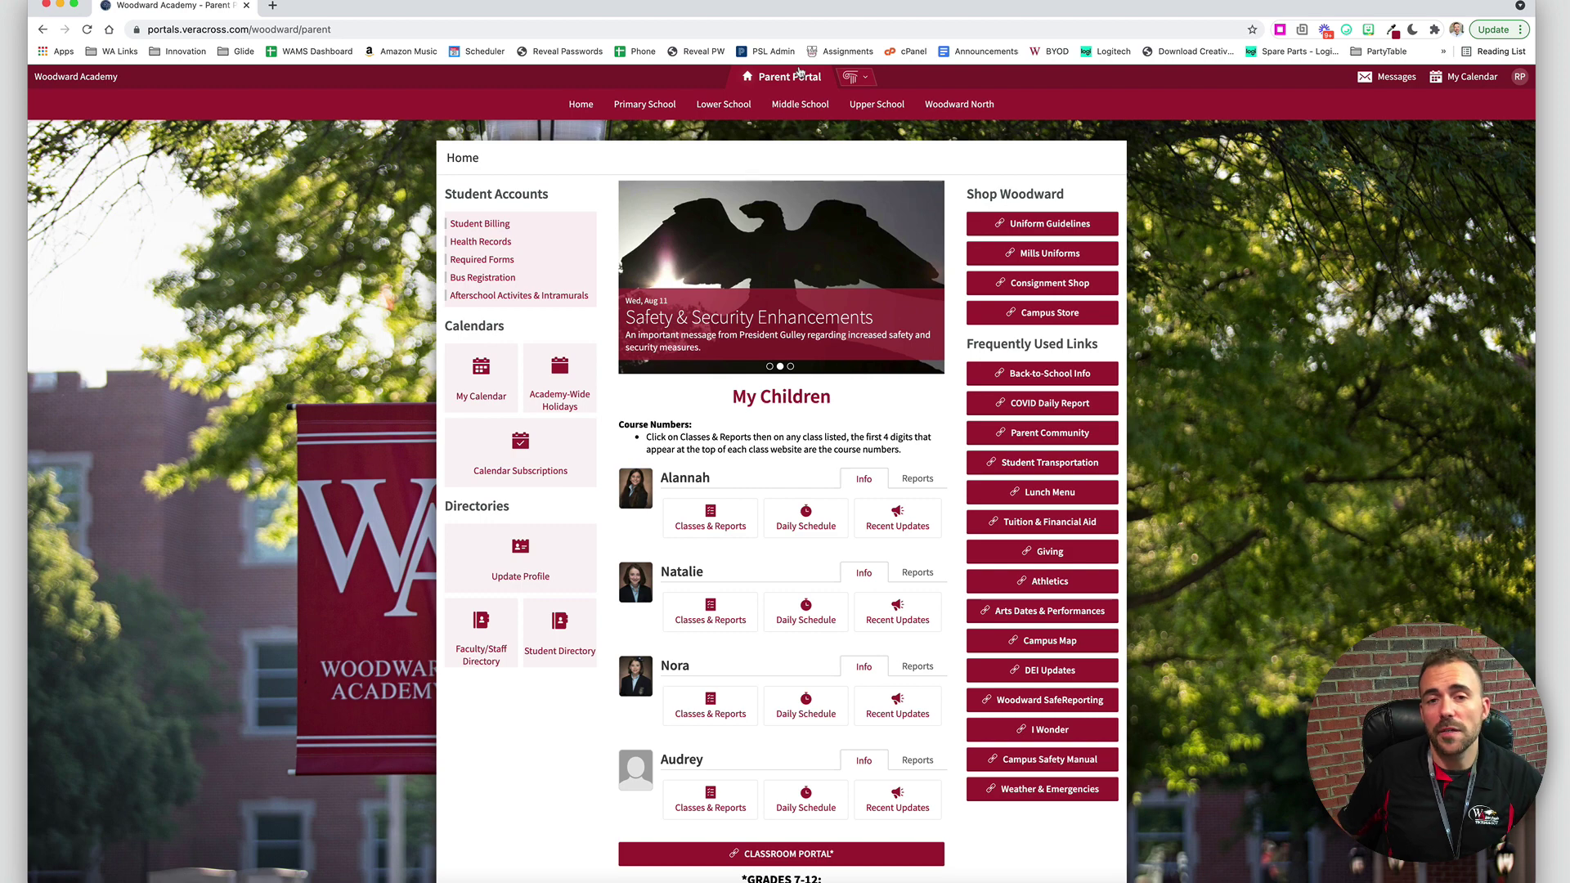